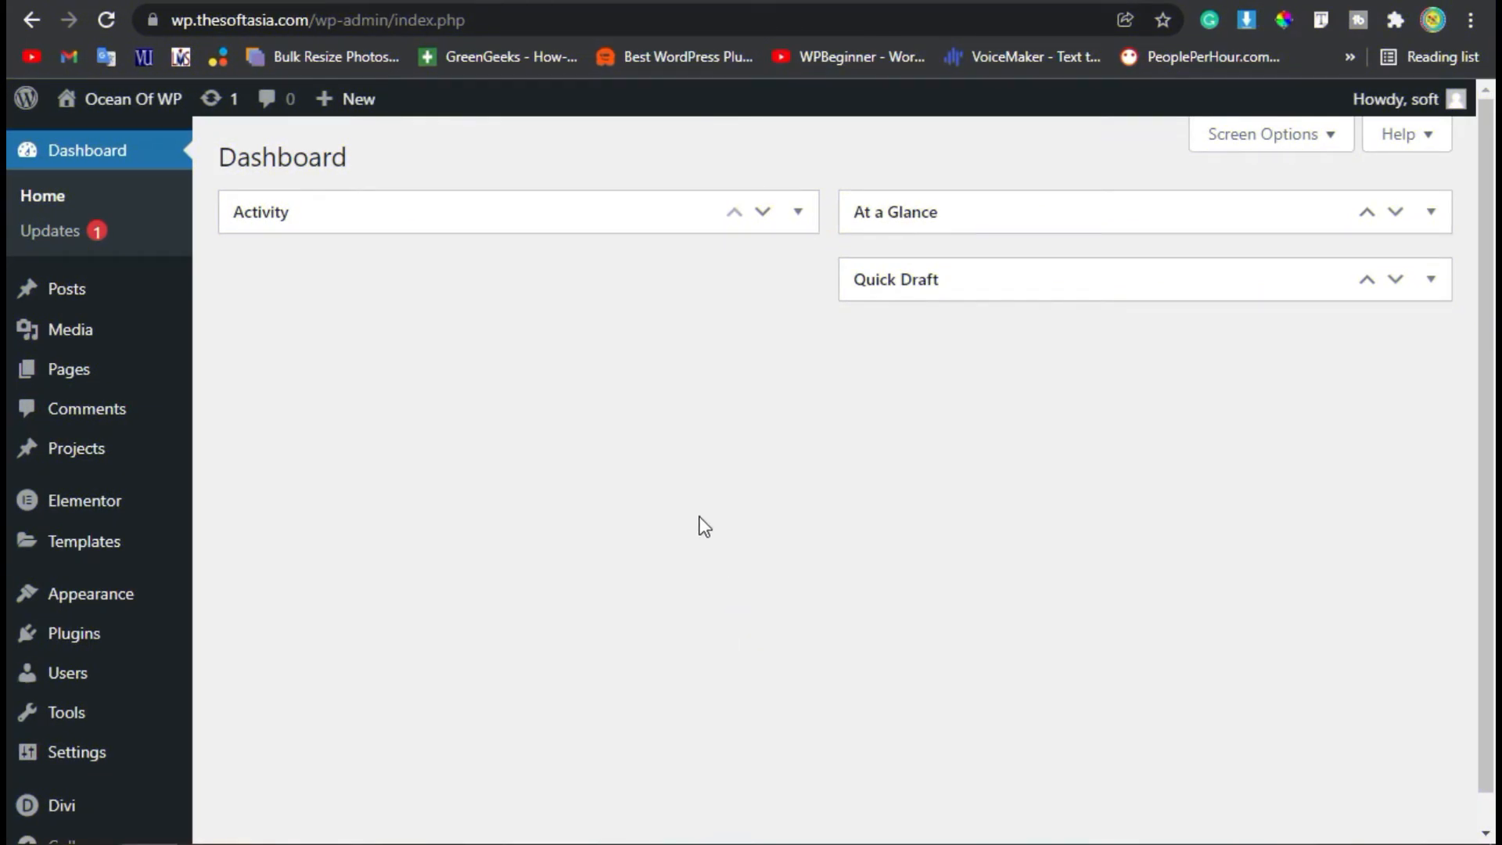
Search the plugin directory for DiviTorque, and install and activate the plugin.
mouse_move(72, 633)
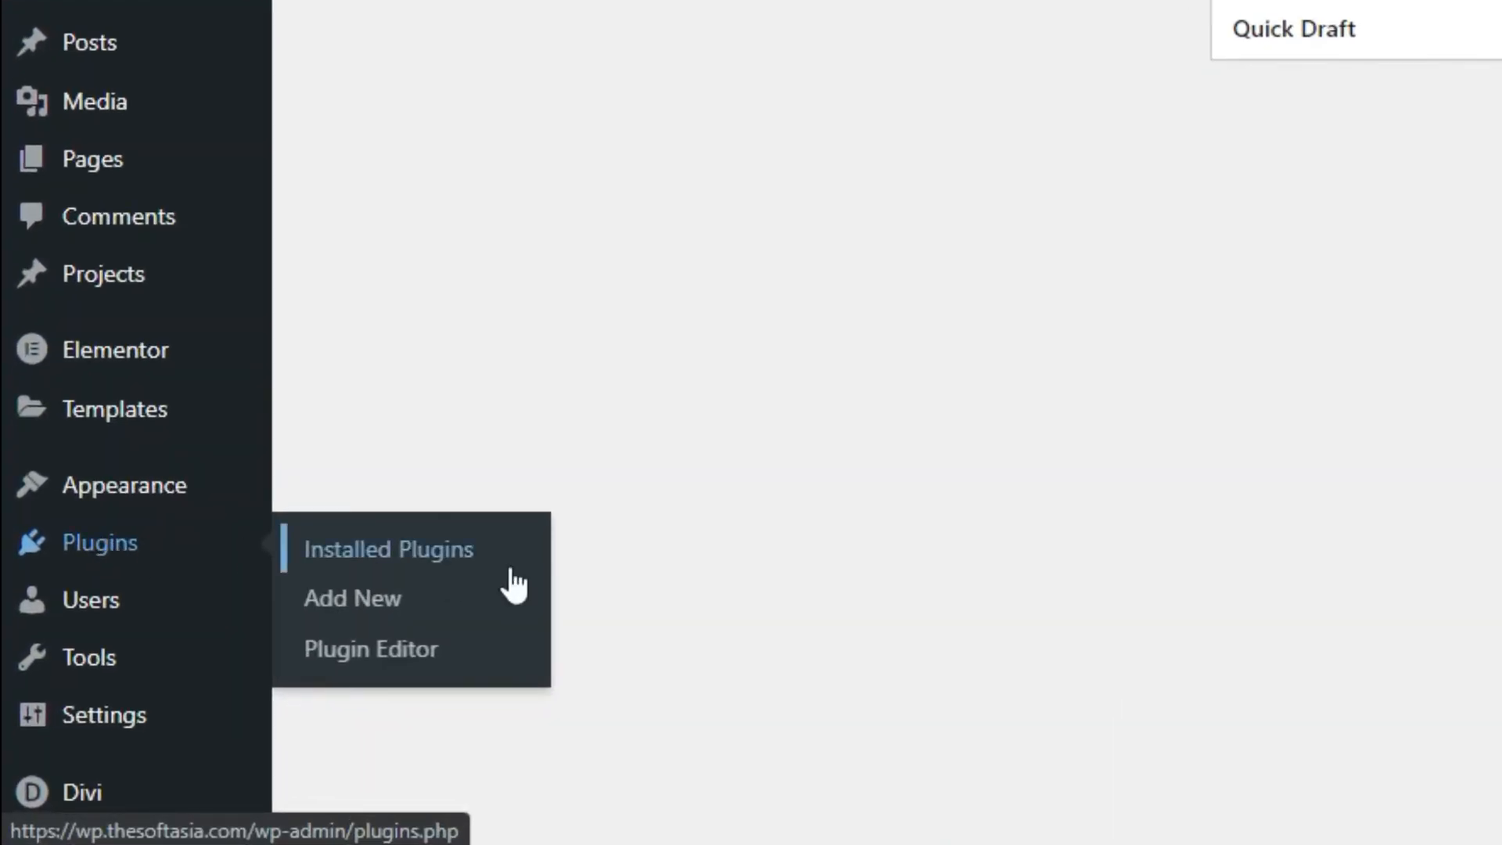
click(501, 600)
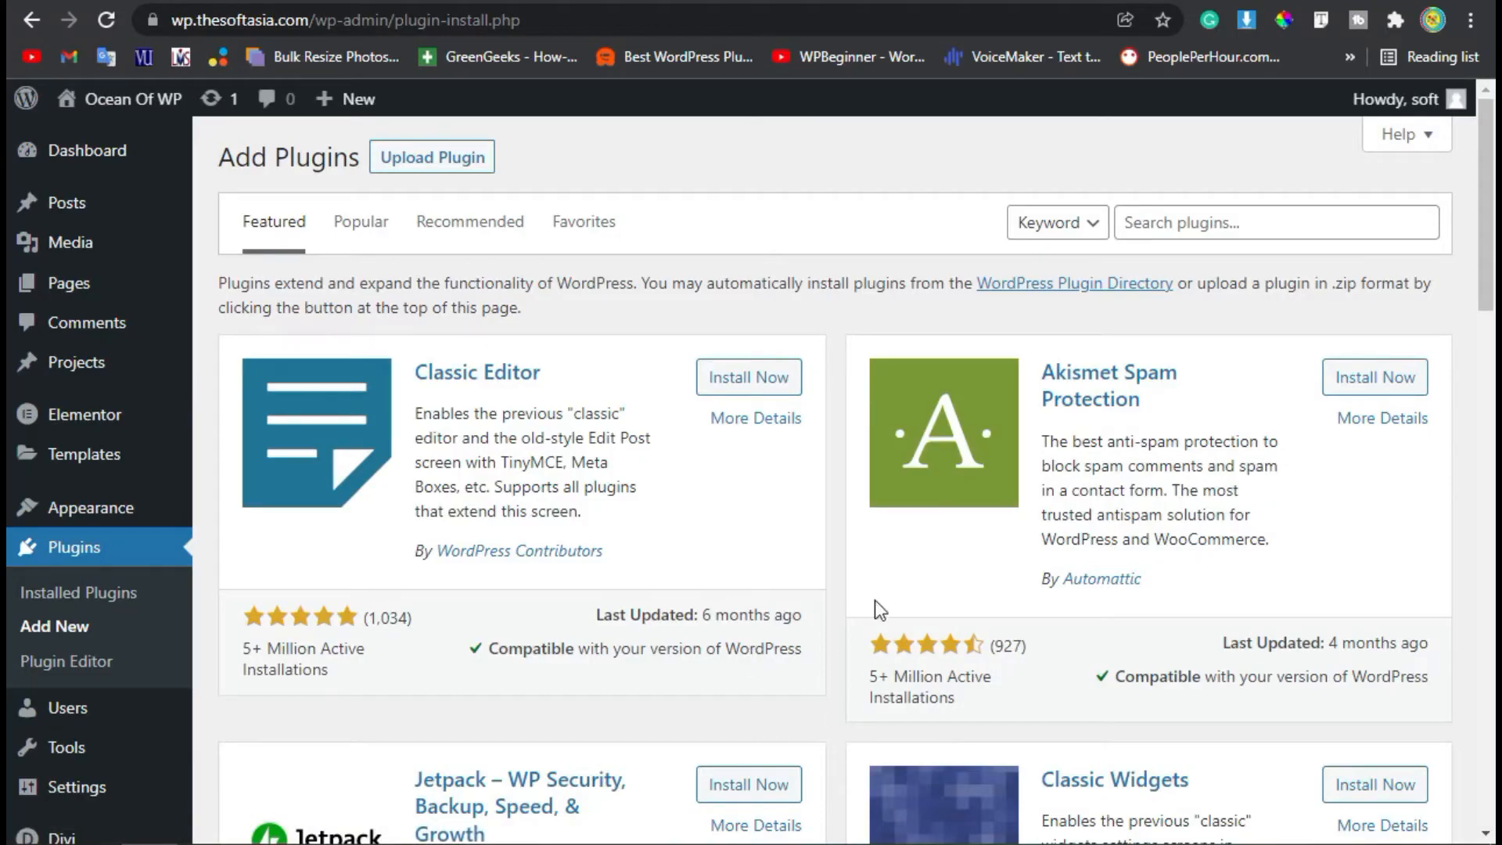
click(1289, 223)
text(DiviTorque)
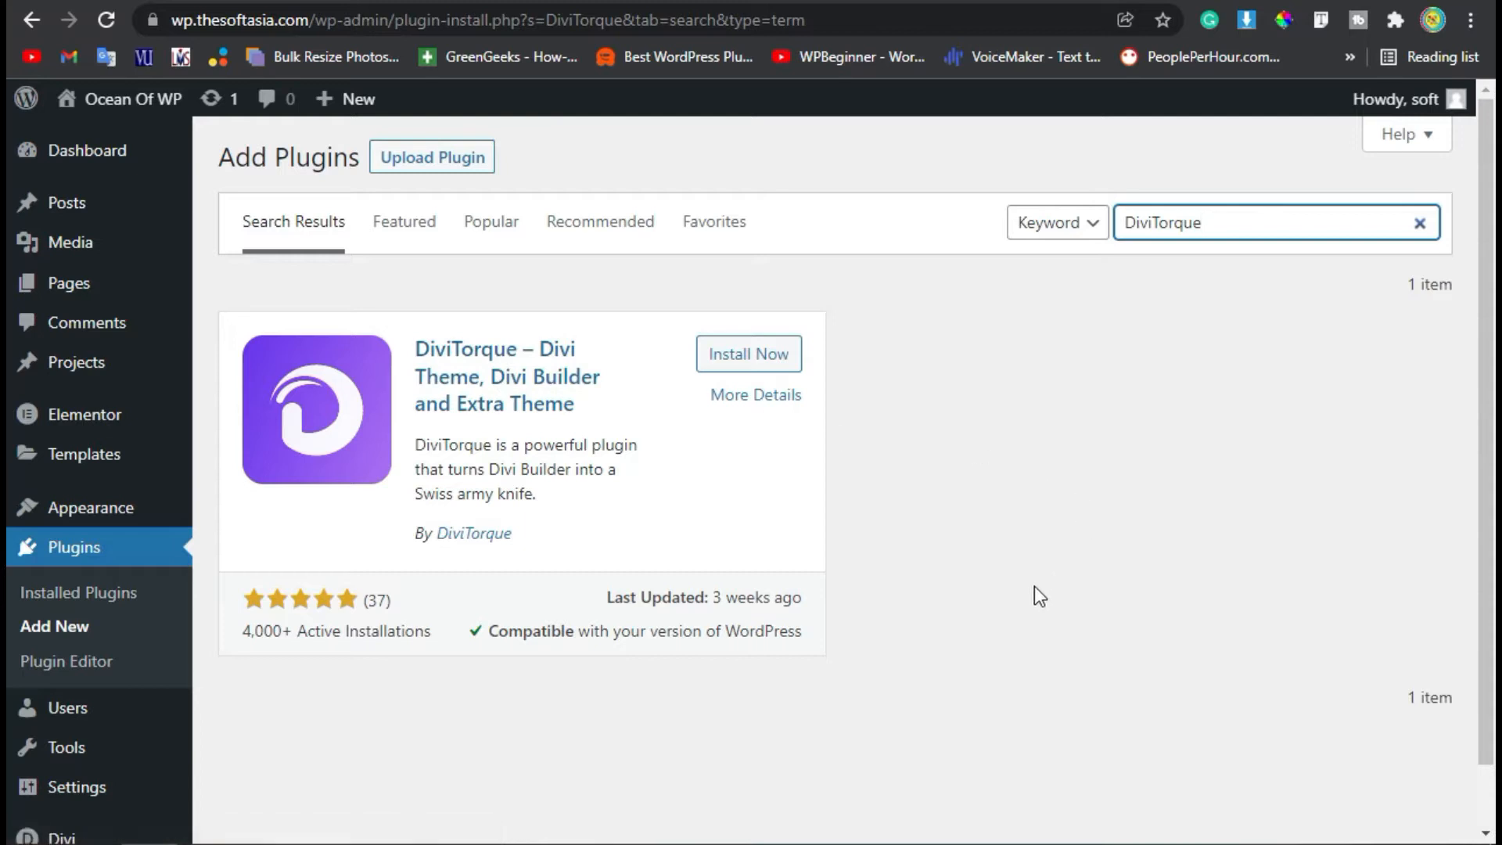
click(746, 358)
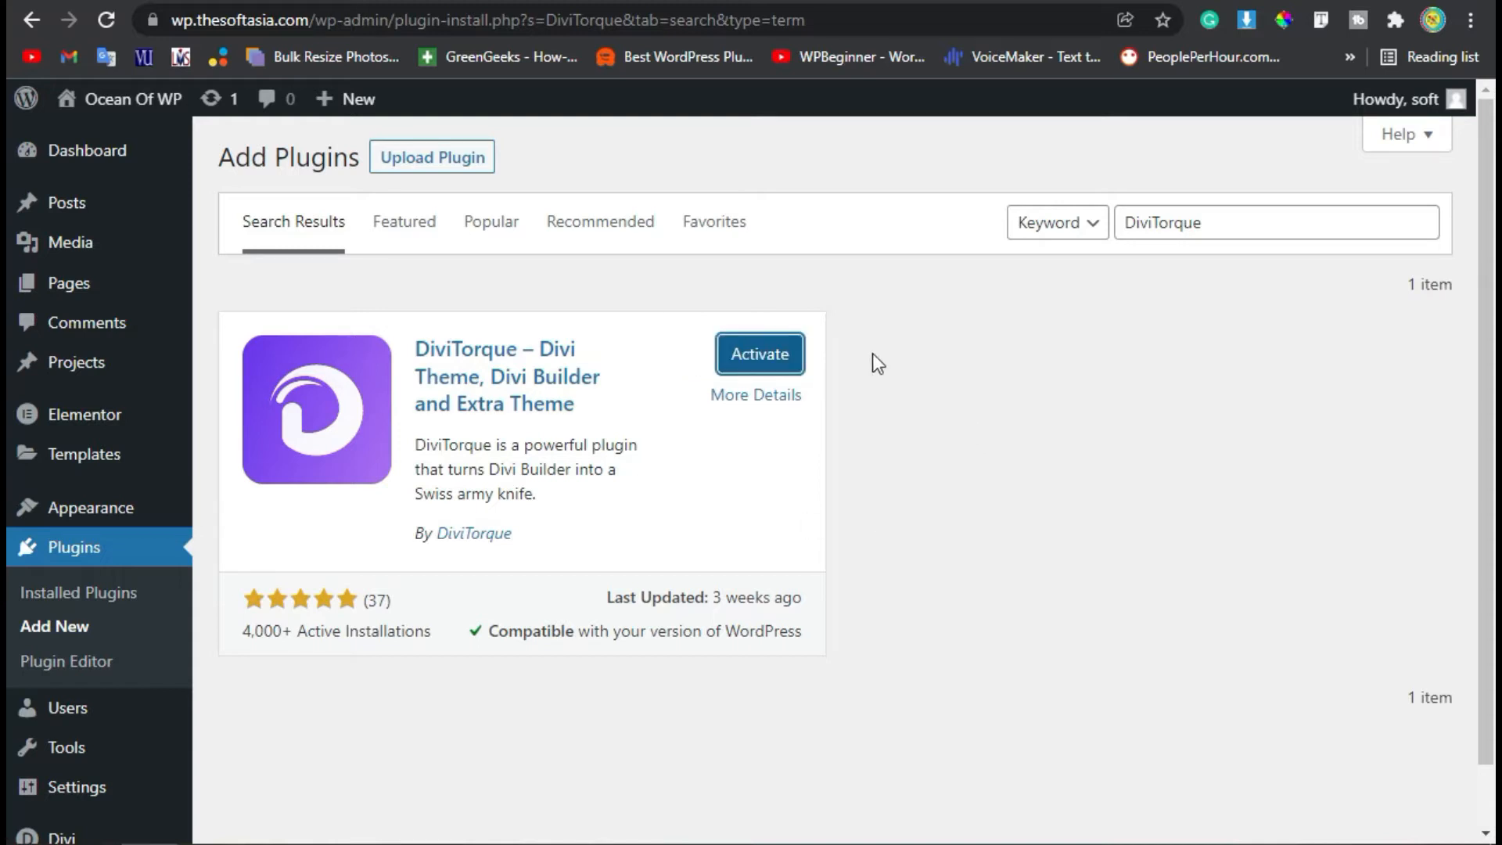
click(776, 366)
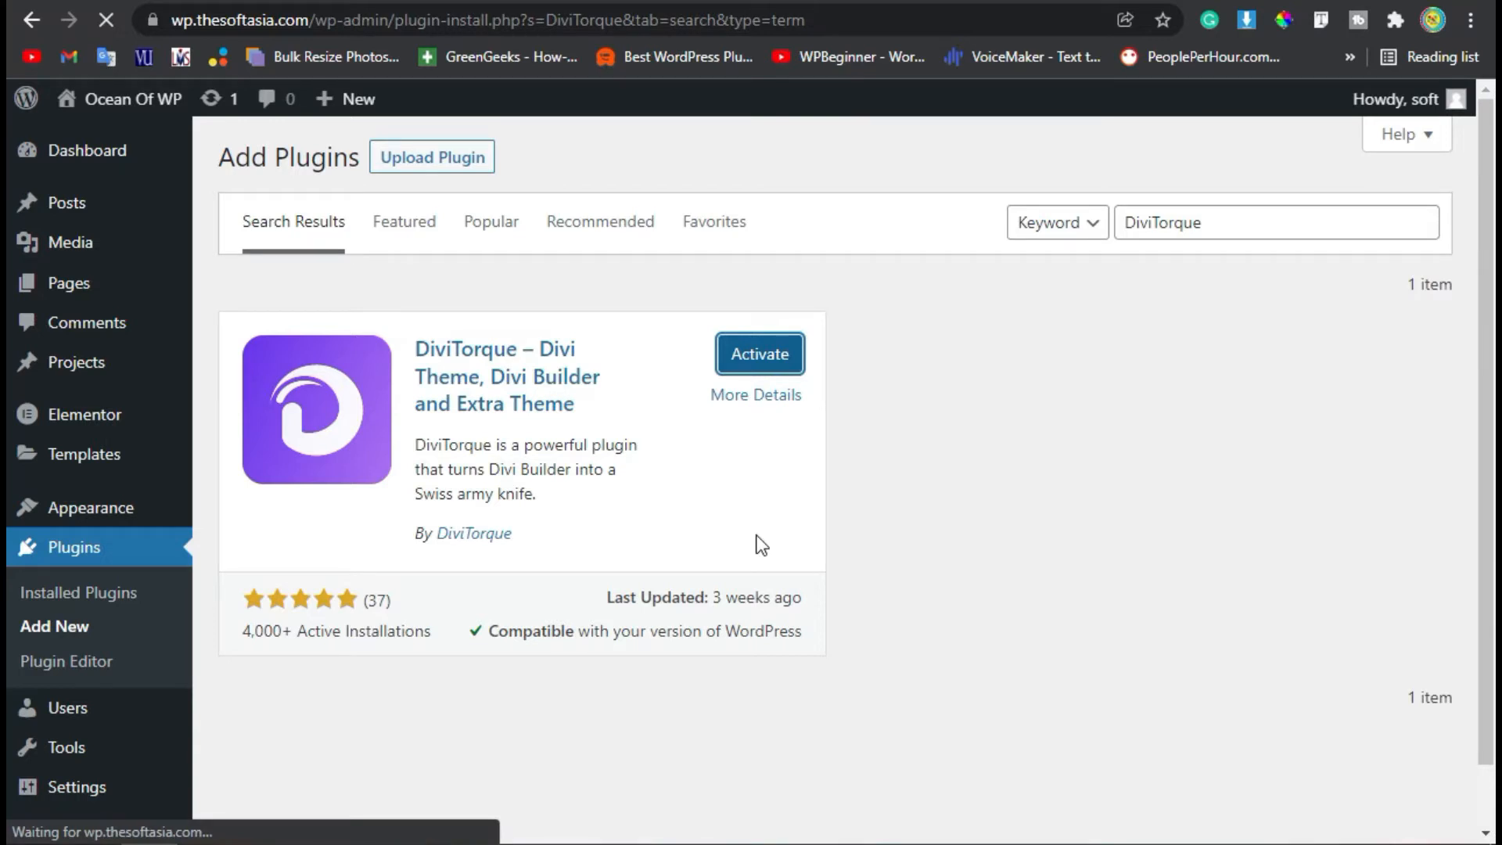
scroll(748, 528, down, 5)
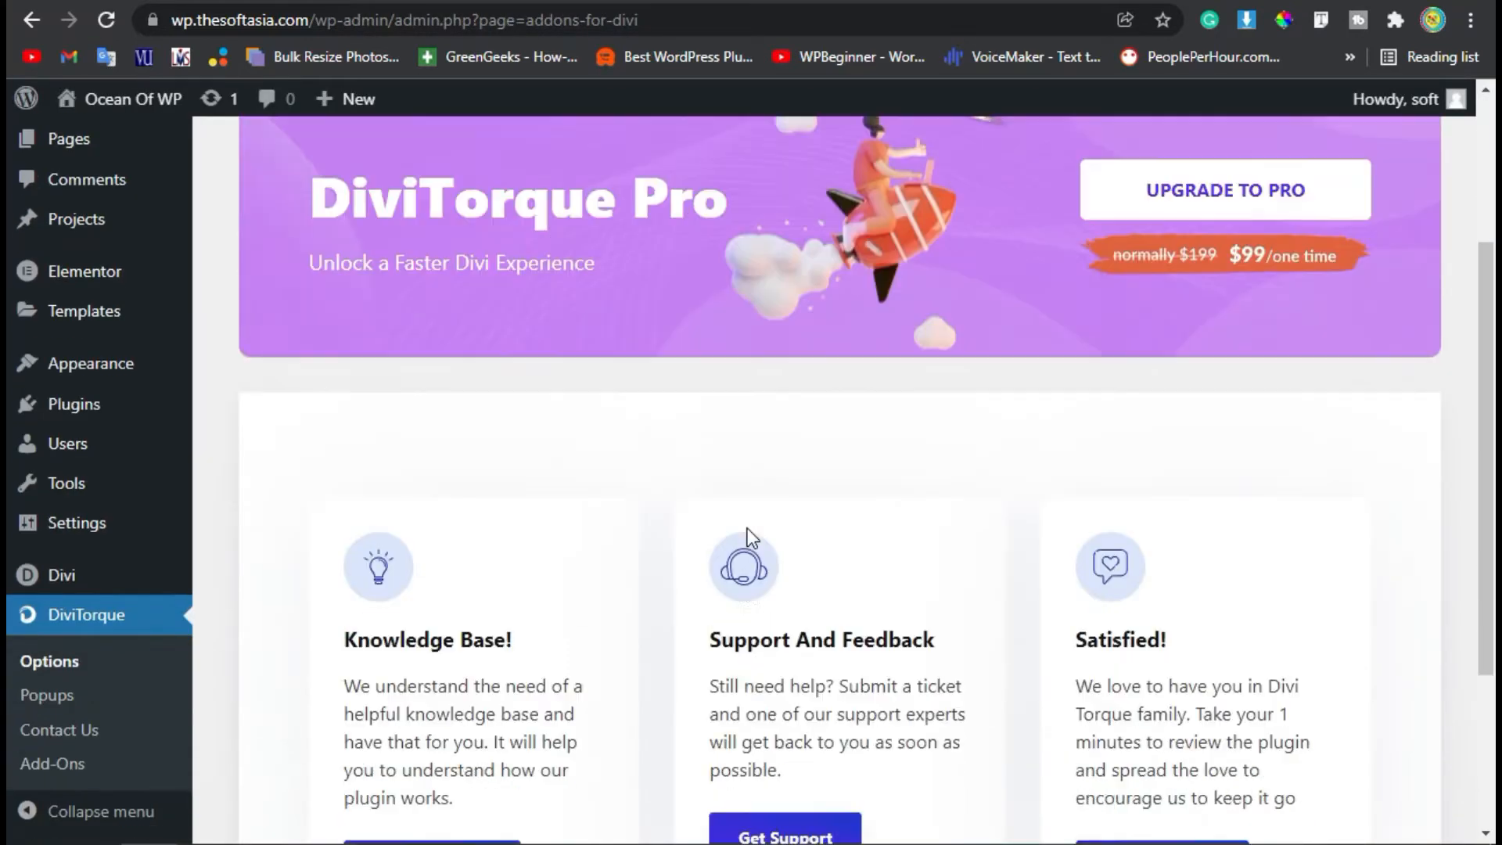
scroll(667, 597, down, 1)
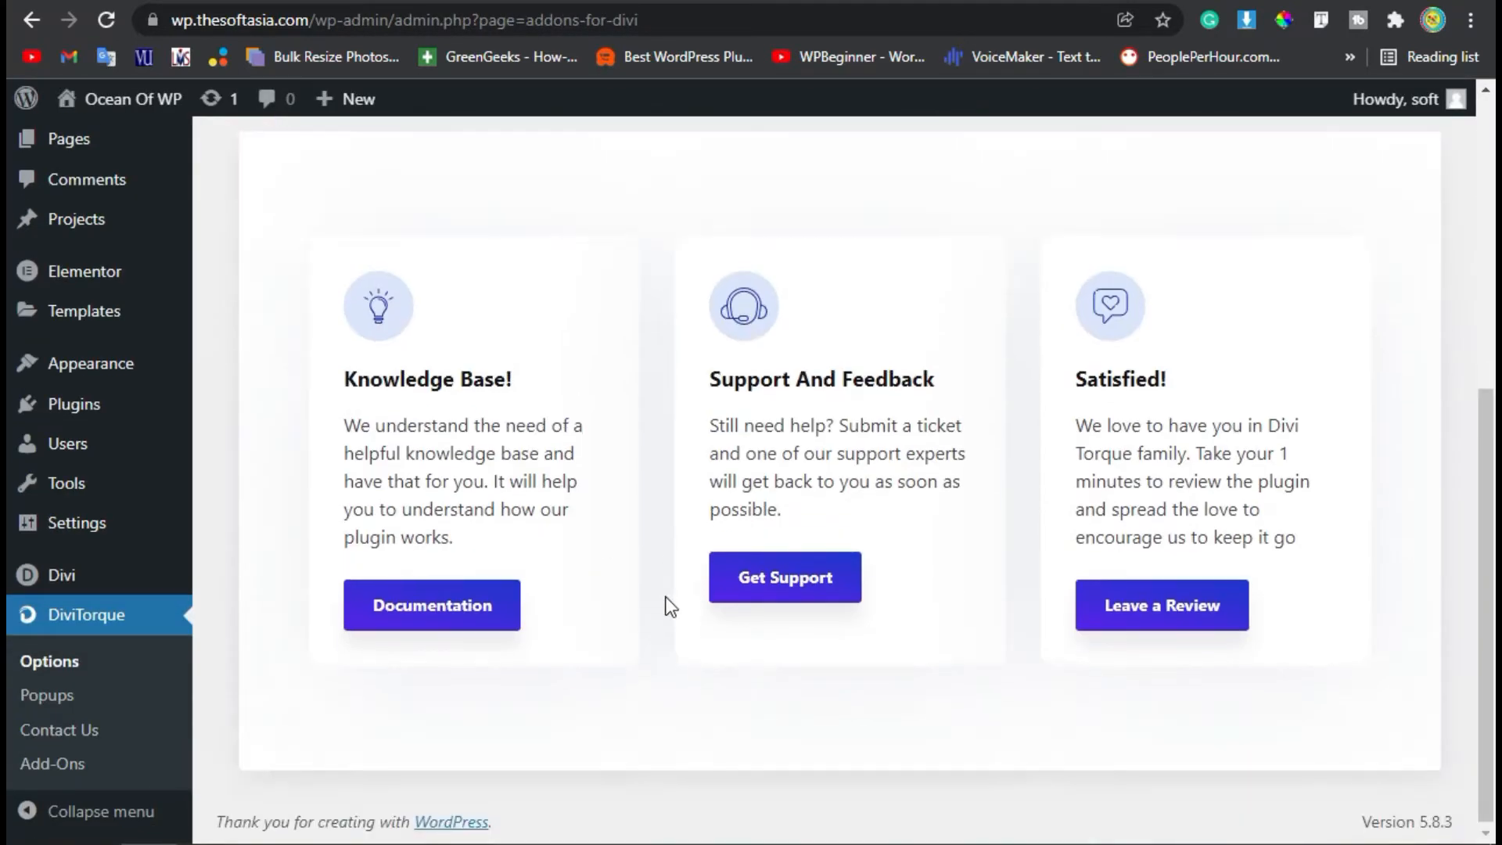
scroll(666, 597, up, 6)
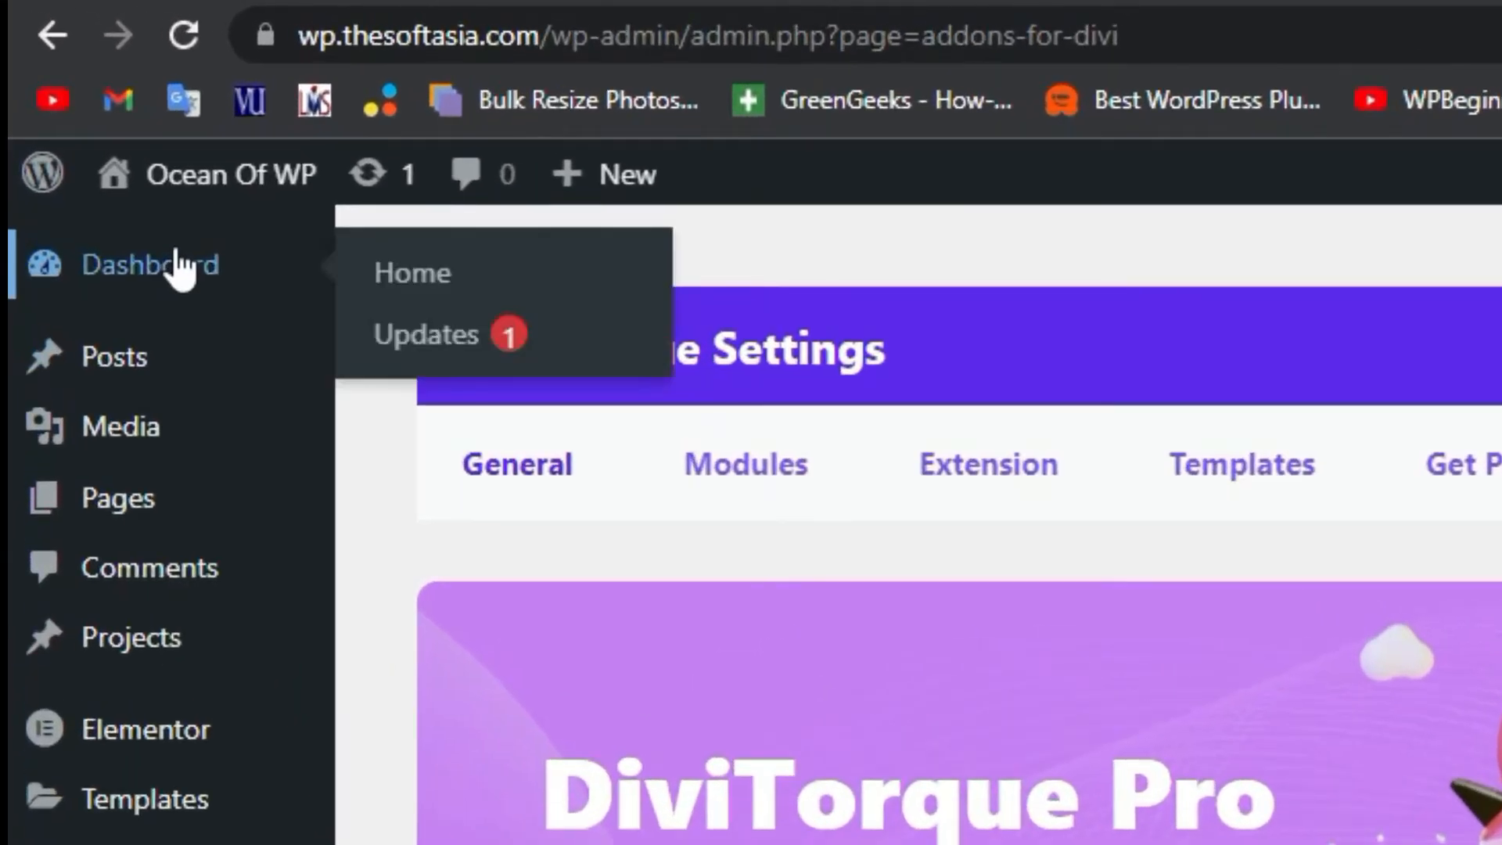
Create a new post and title it "Business Hour's".
click(98, 149)
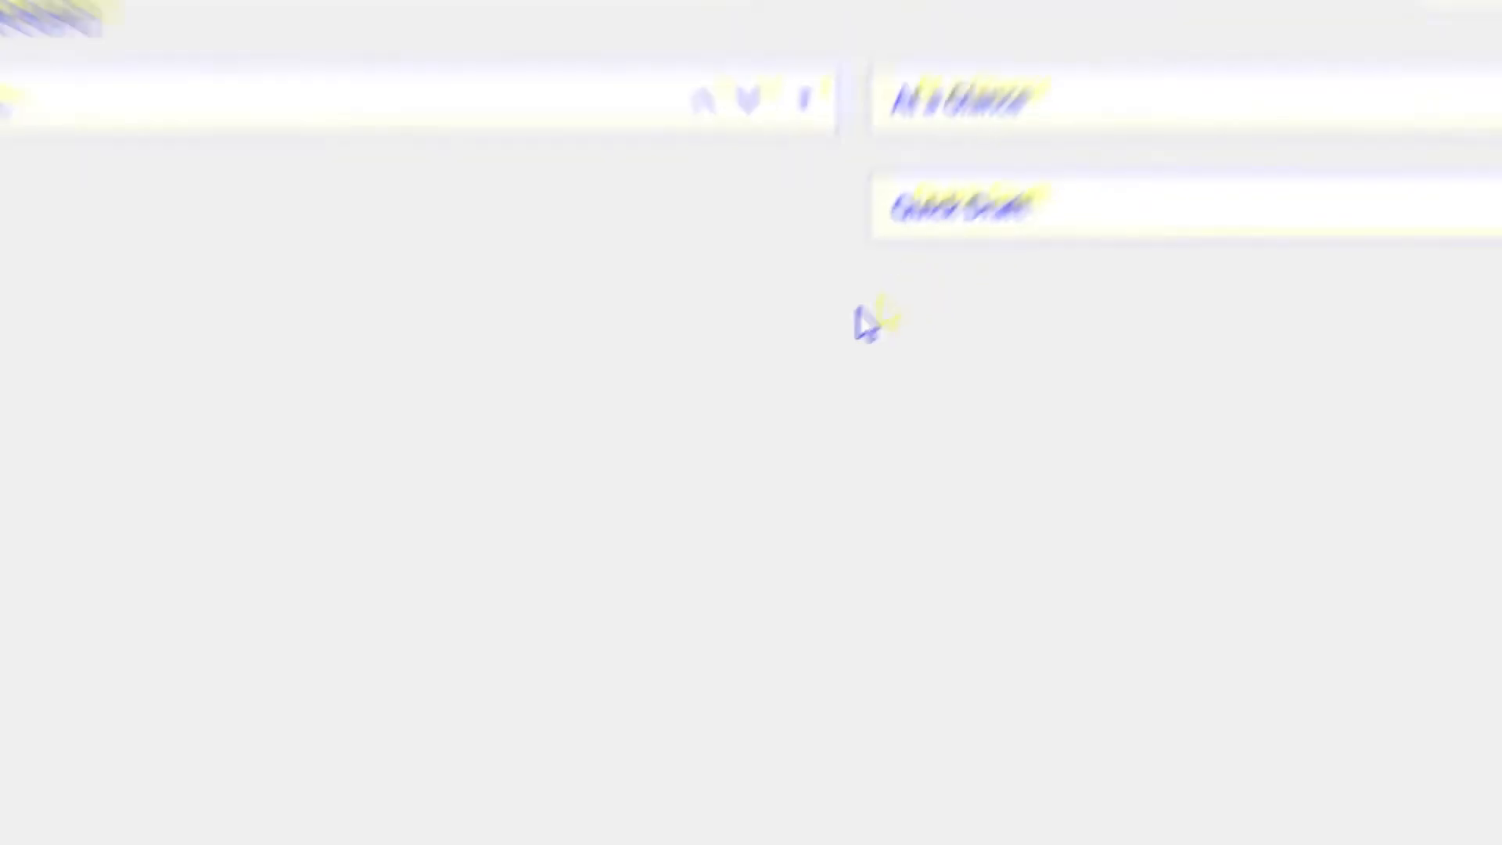
mouse_move(47, 291)
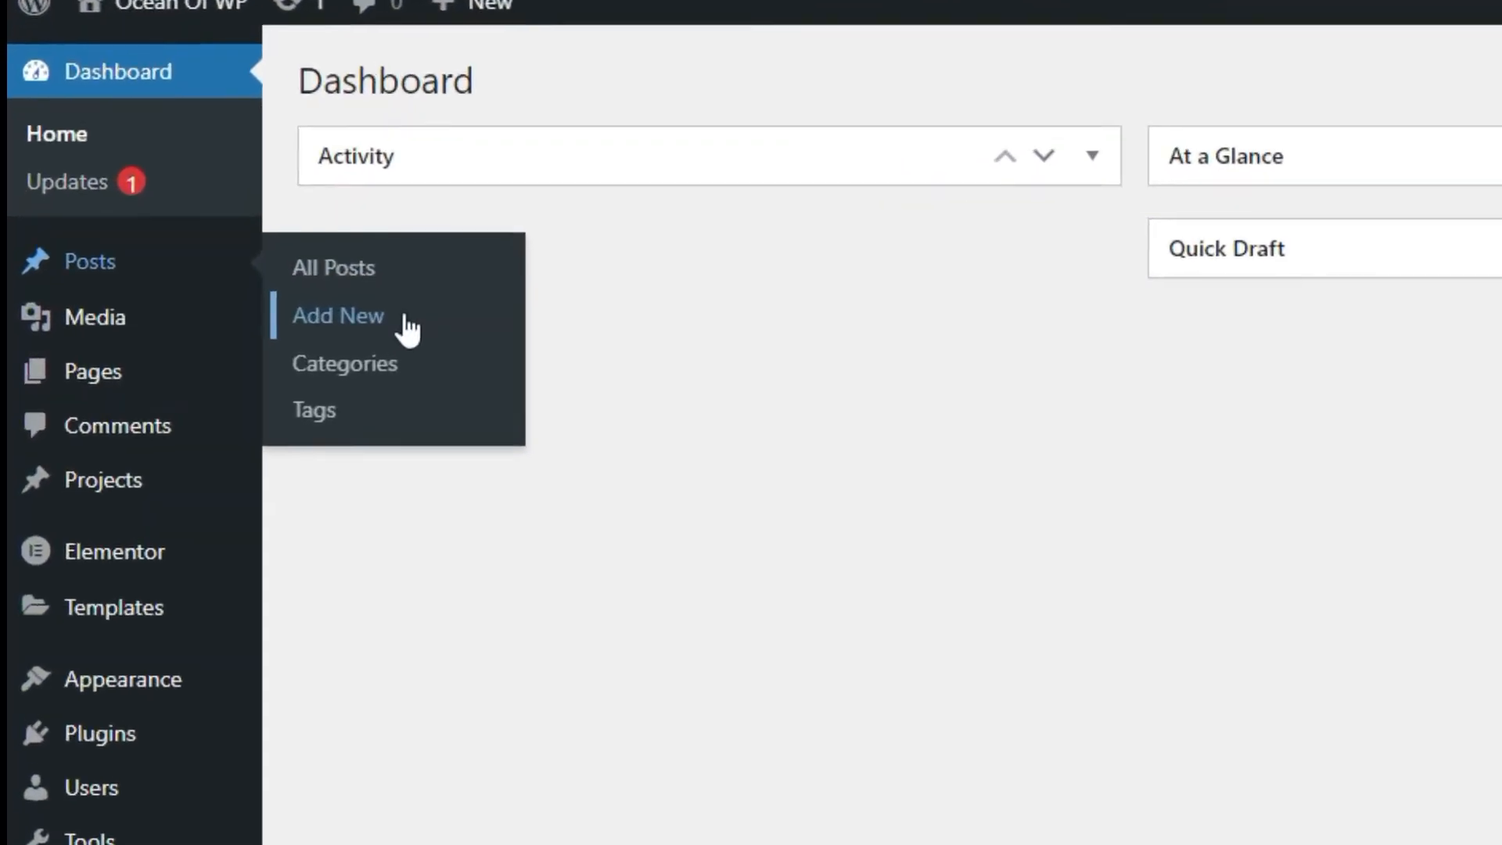
click(266, 329)
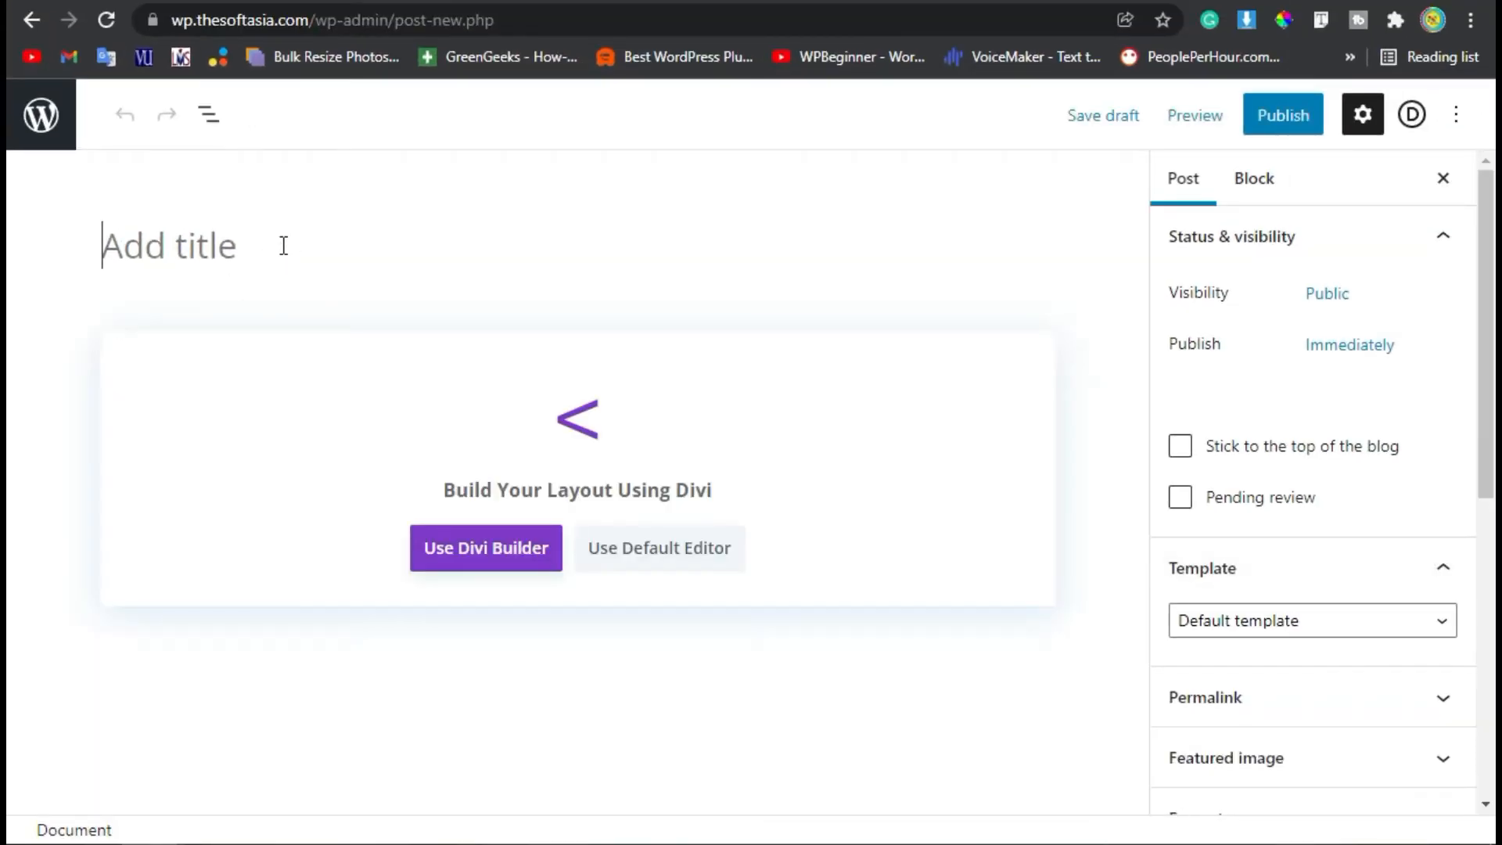
text(Bu)
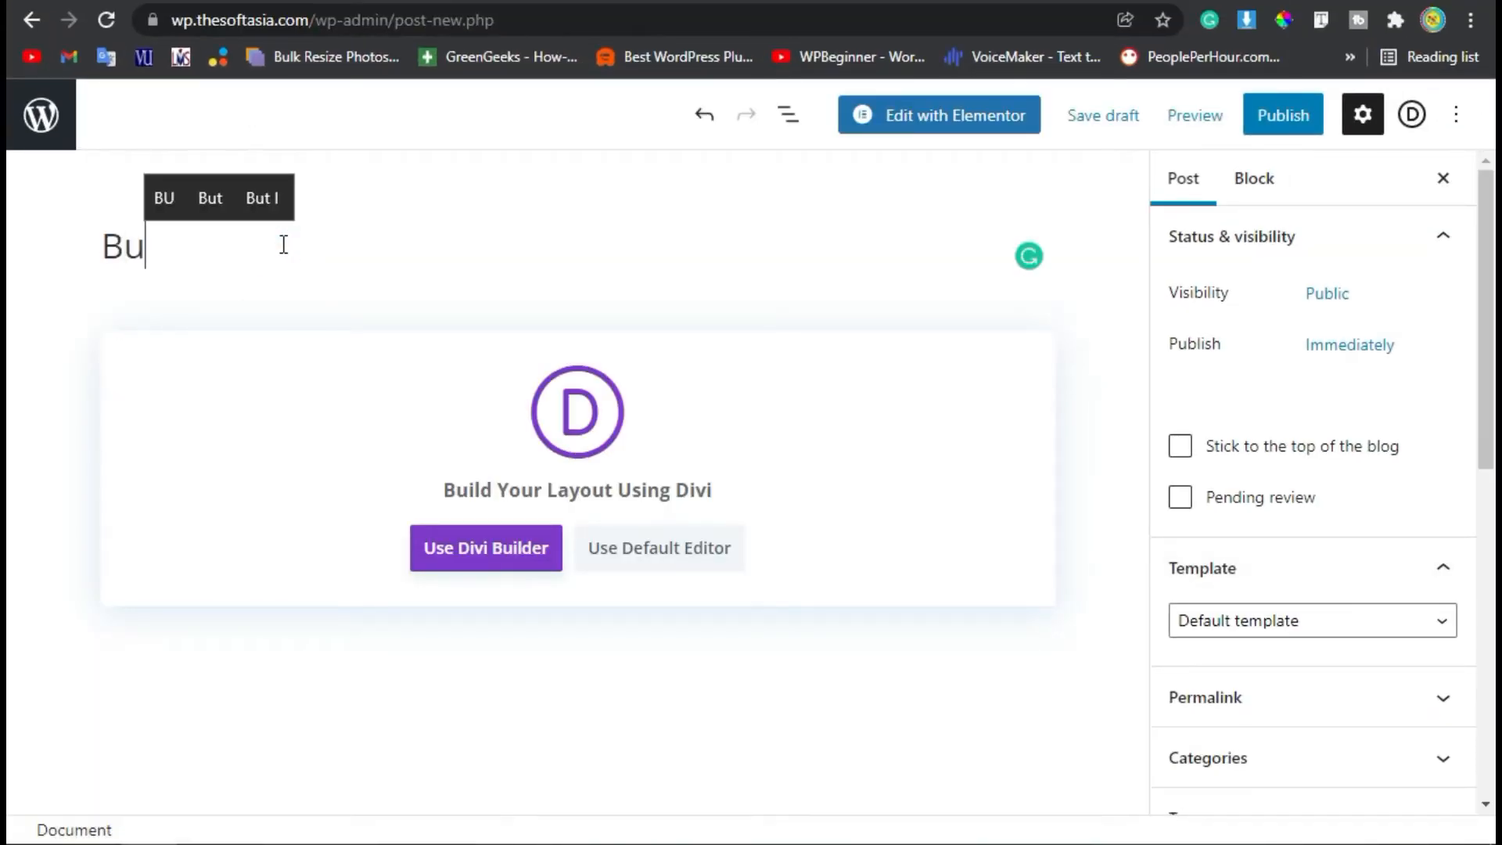
text(siness )
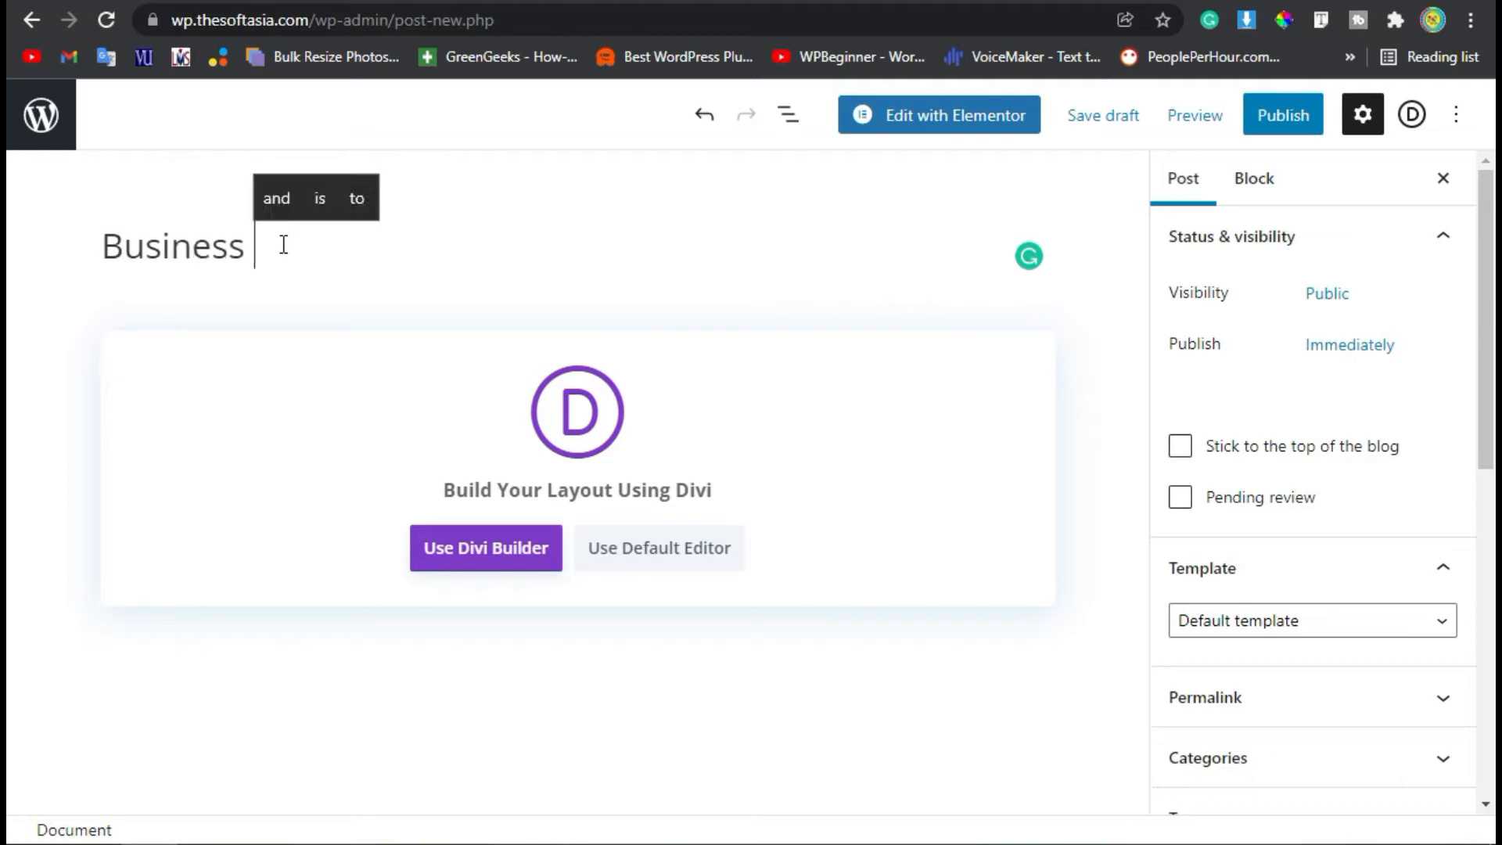
text(Hbrs)
key(BackSpace)
key(BackSpace)
key(BackSpace)
text(our's)
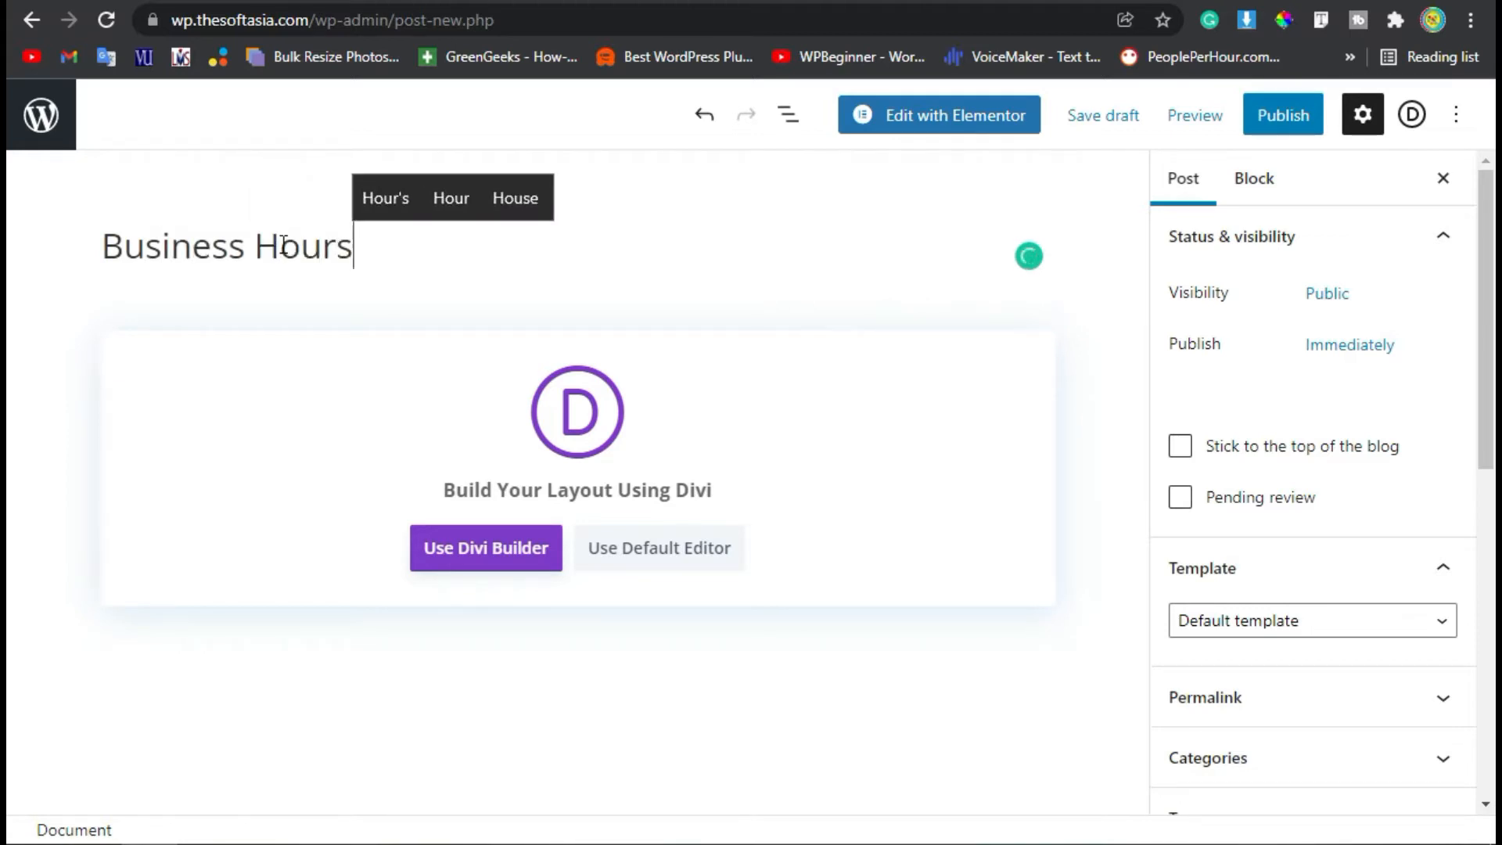
Start building the post from scratch with Divi Builder and insert its first row.
click(463, 545)
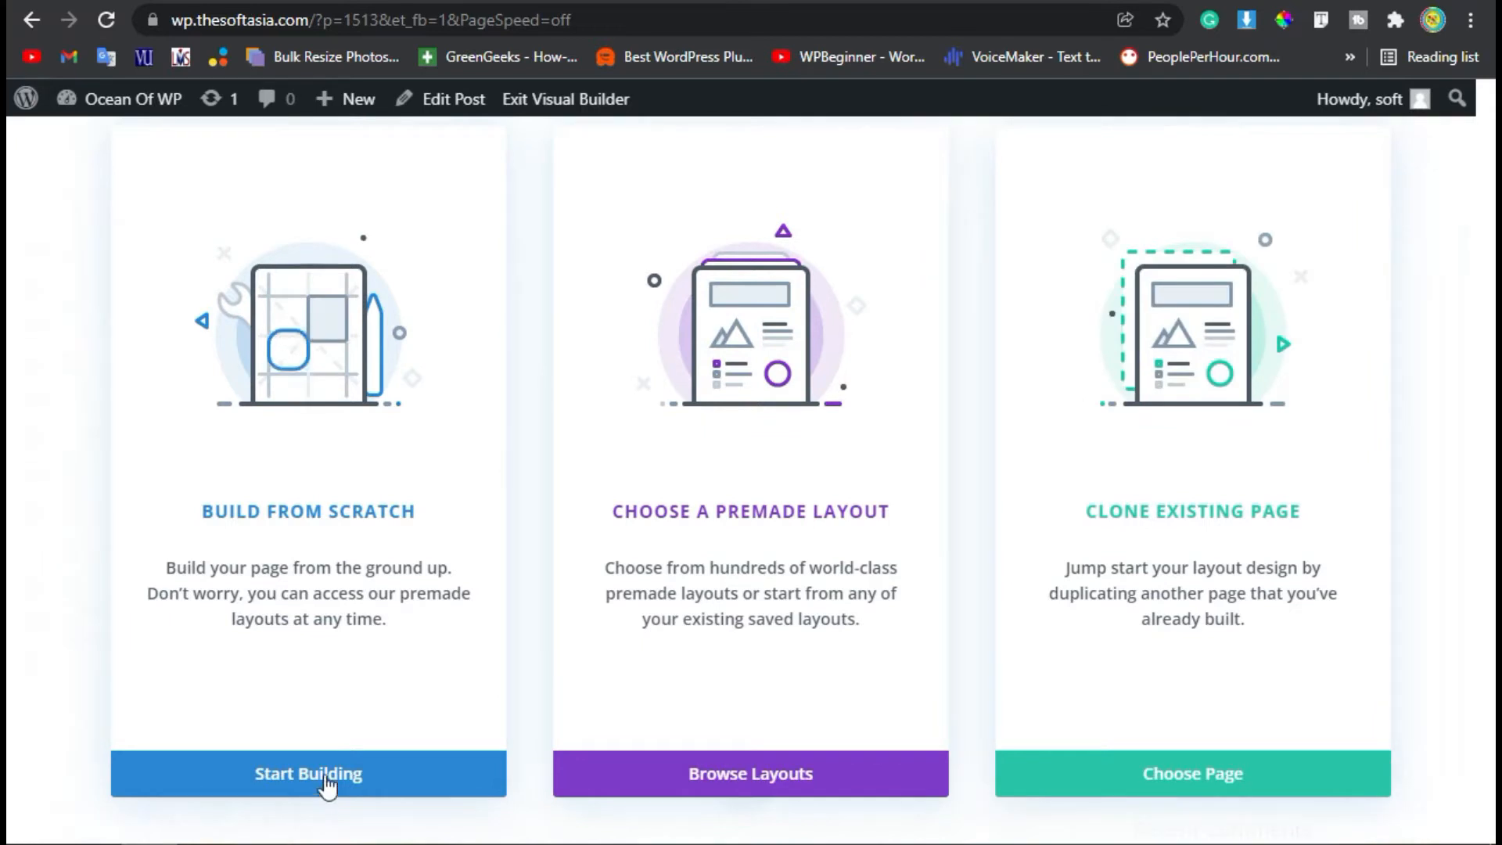
click(350, 784)
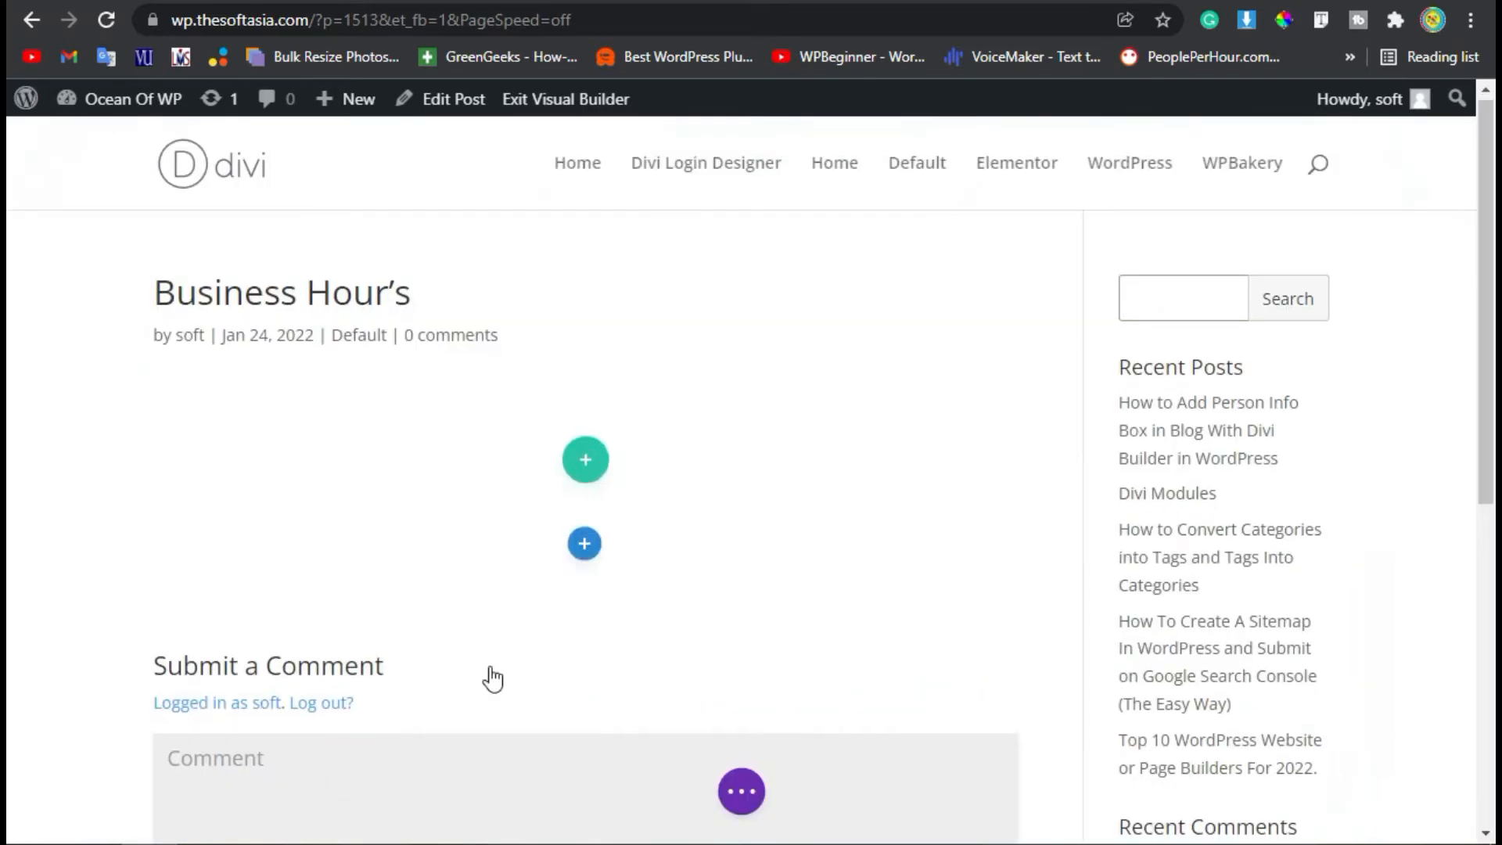
click(446, 646)
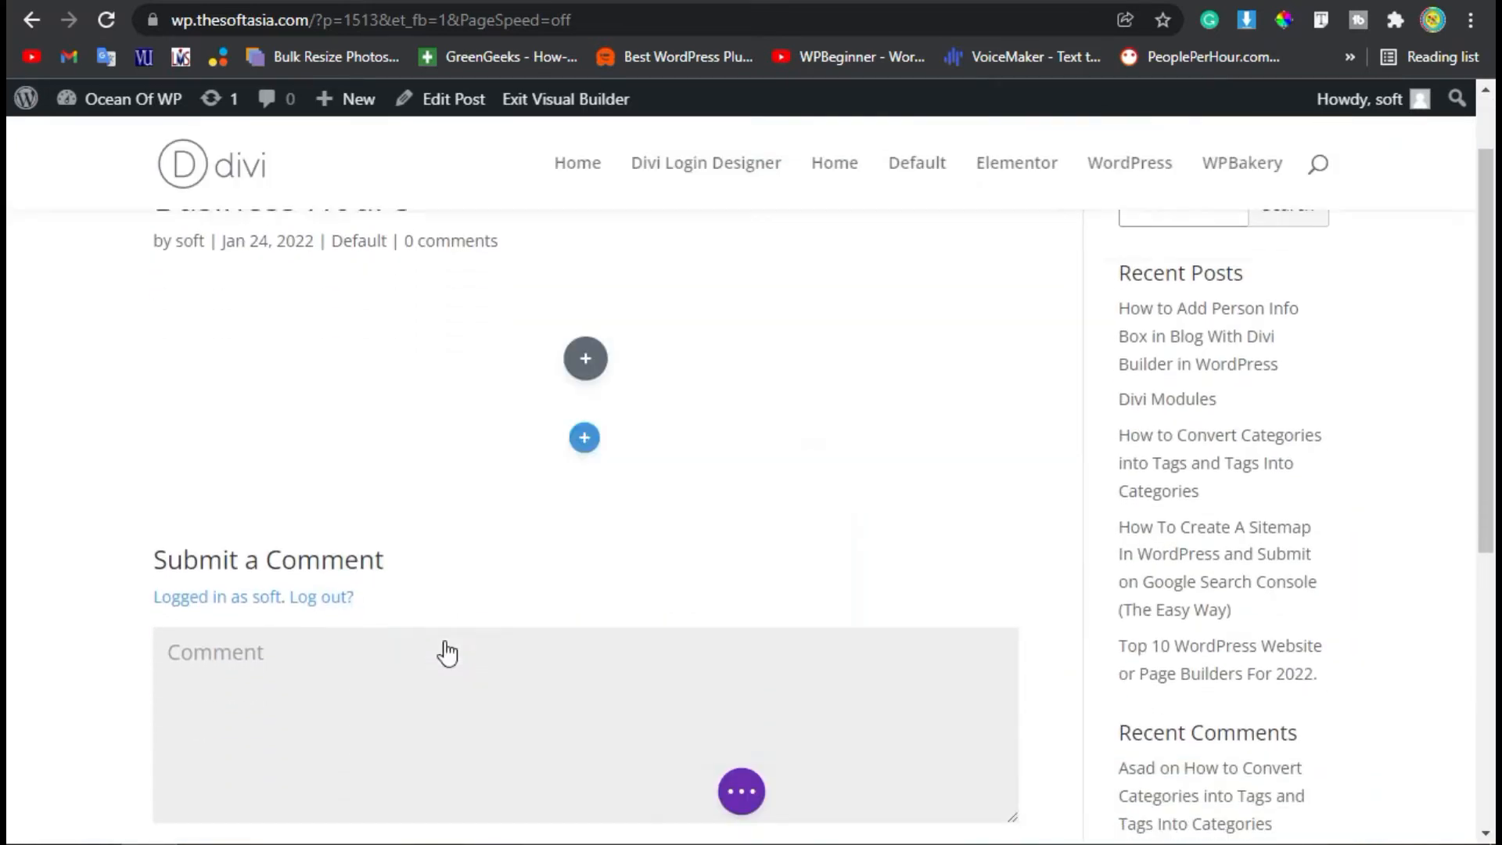
Insert the Torque Business Hour module into the new row.
scroll(554, 534, down, 10)
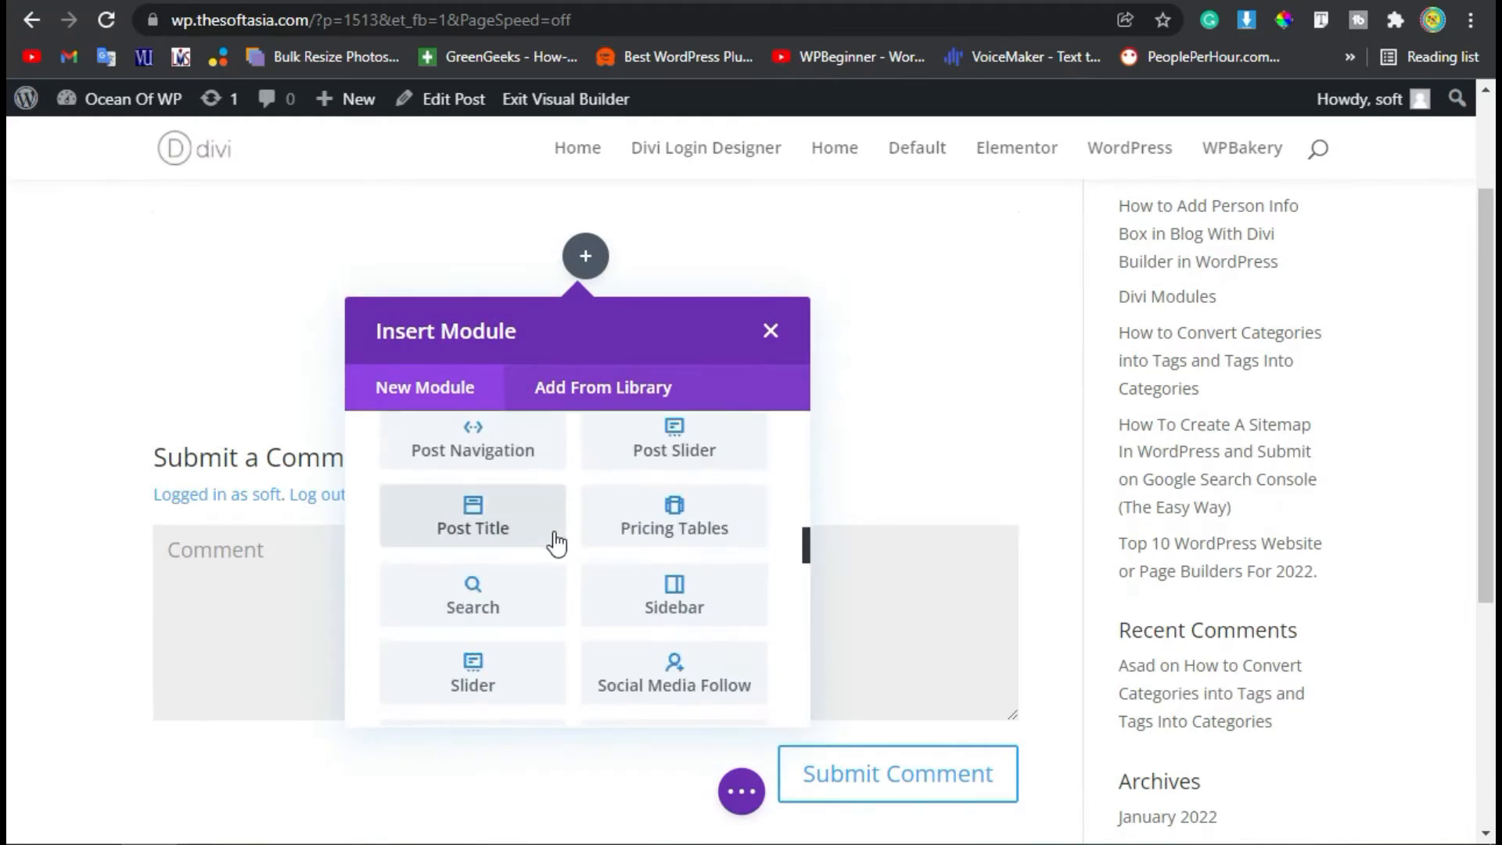
scroll(556, 540, down, 5)
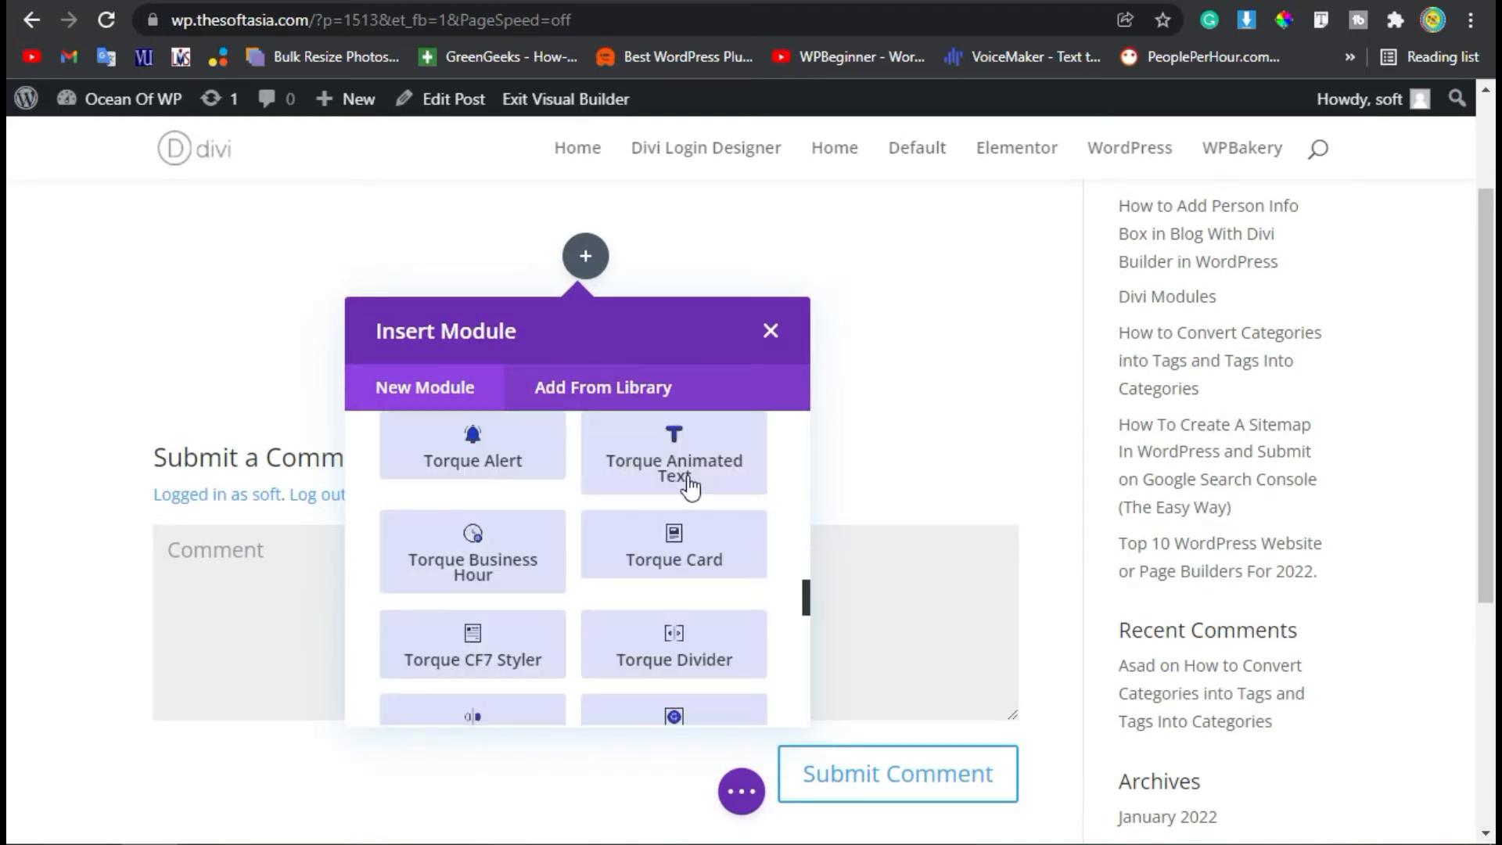
scroll(667, 494, down, 2)
scroll(626, 500, up, 2)
click(501, 545)
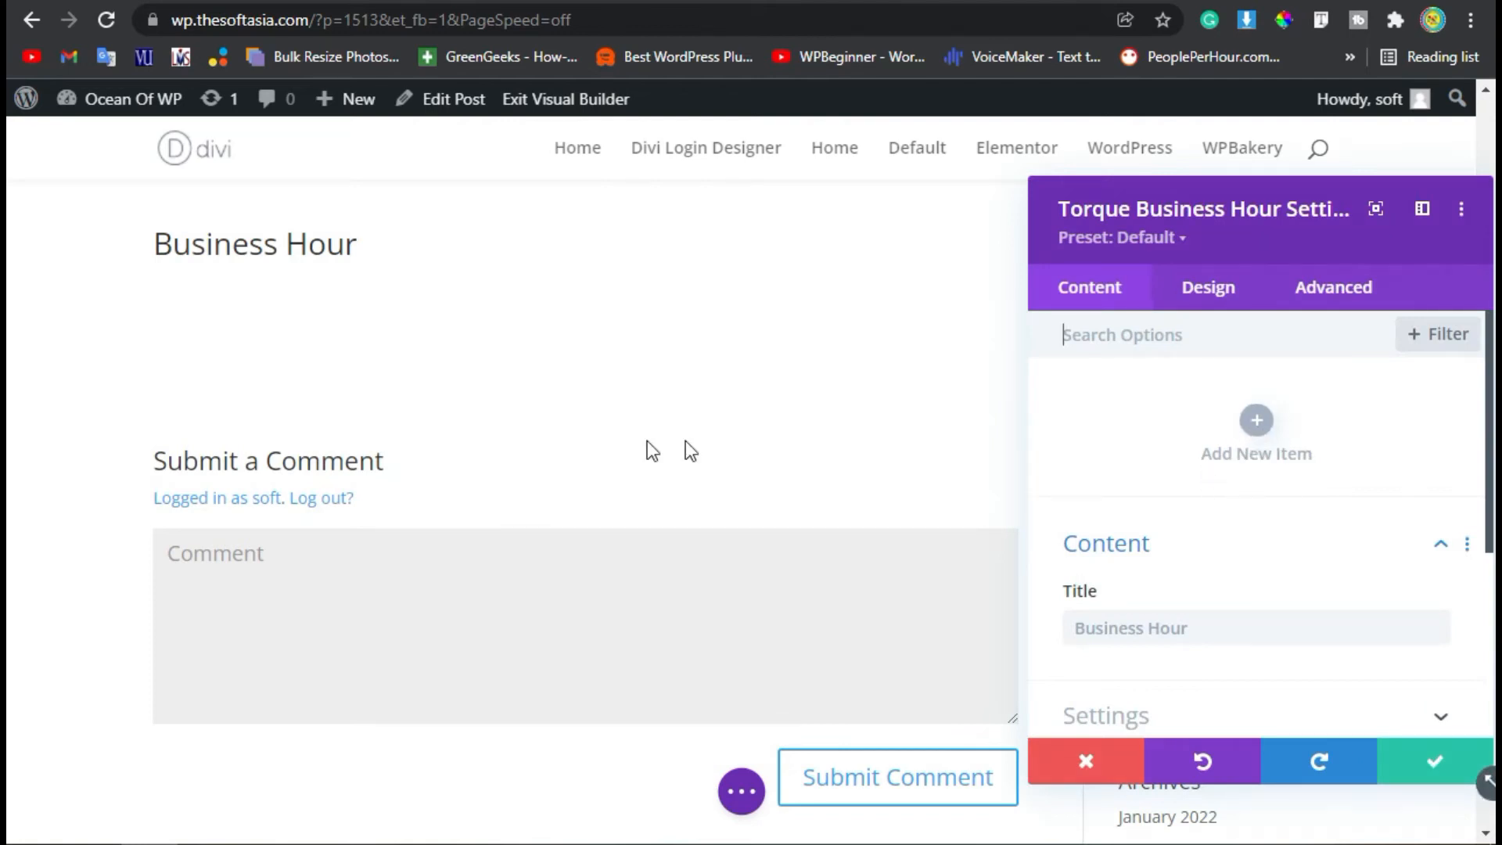
Add a new item to the Business Hour module and set its day to Monday.
scroll(741, 456, up, 3)
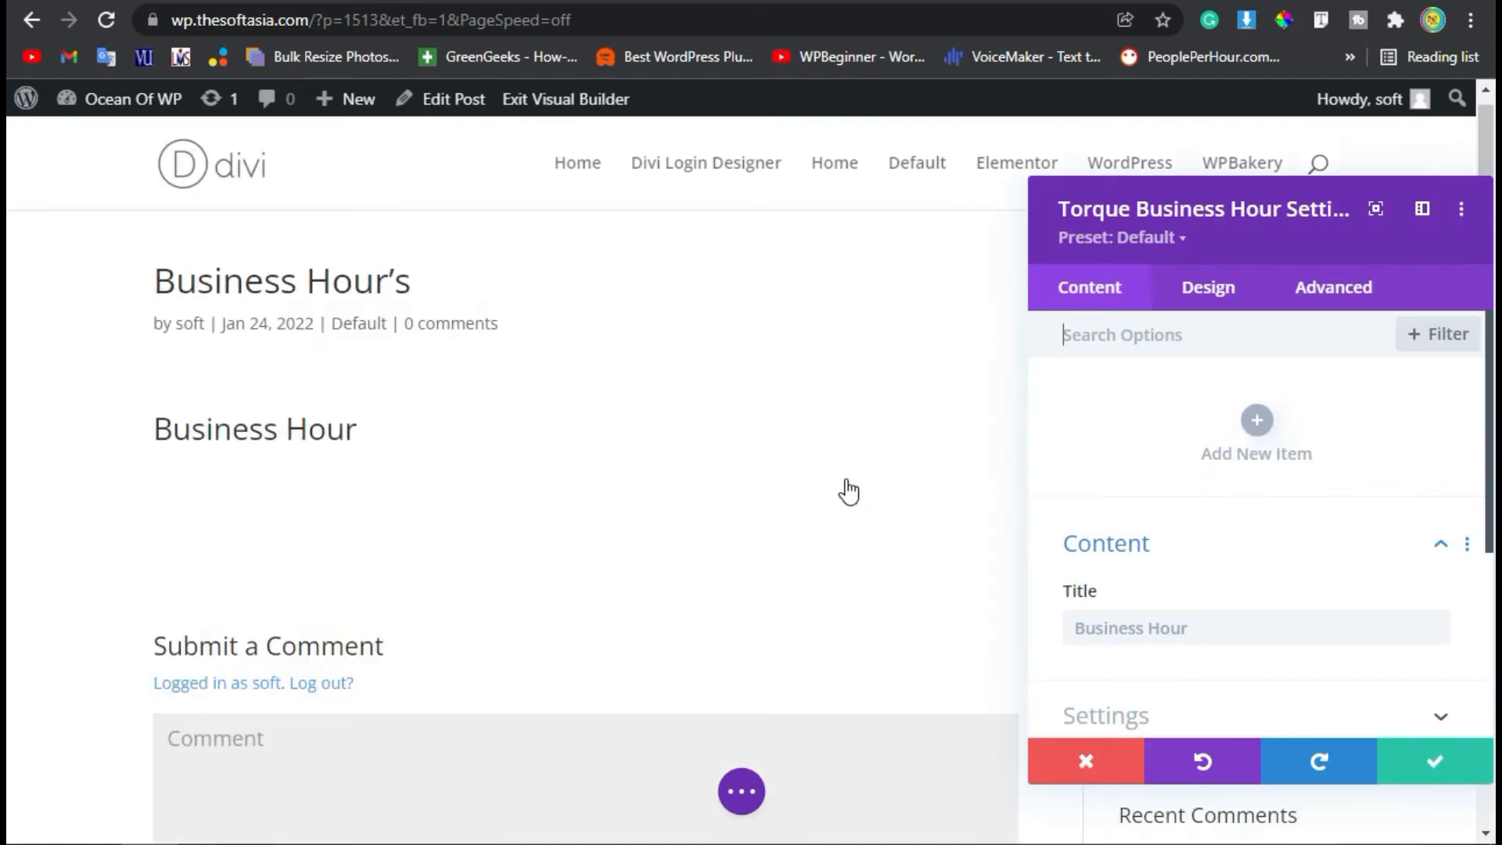
click(1257, 421)
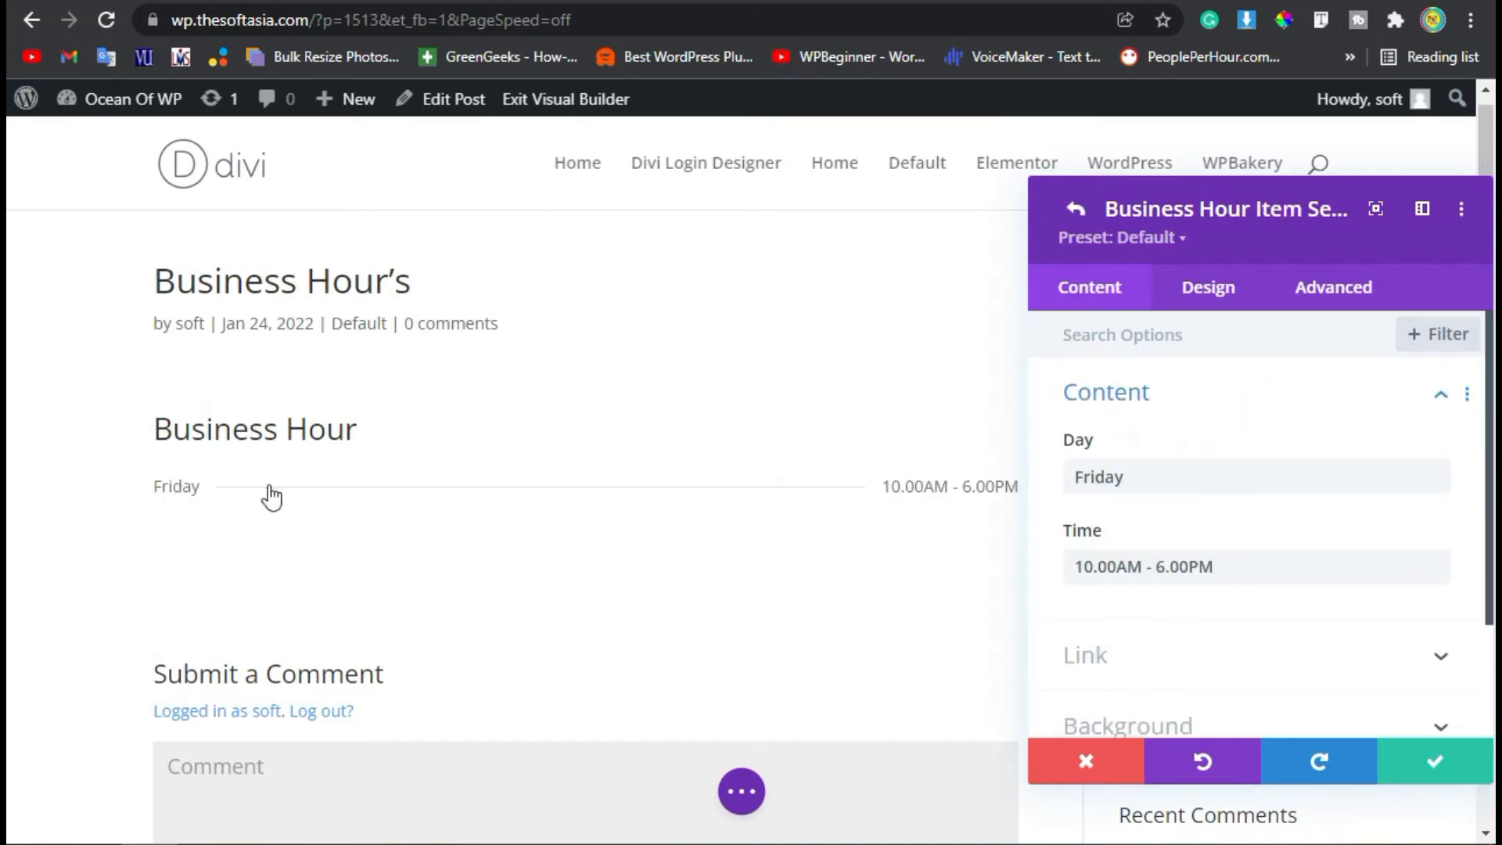
triple_click(1213, 571)
click(1117, 478)
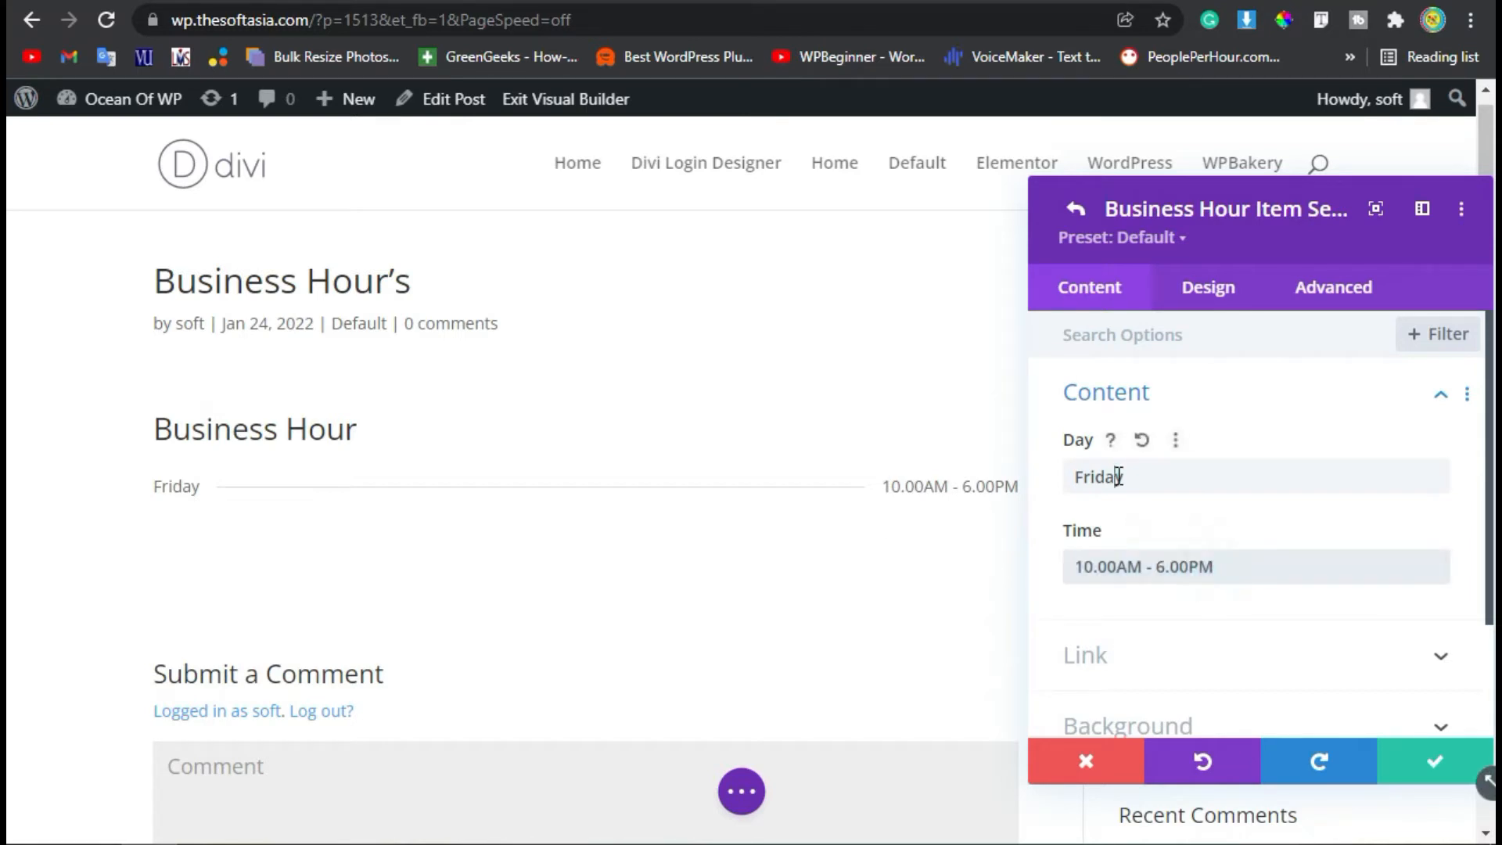
triple_click(1150, 464)
text(Monday)
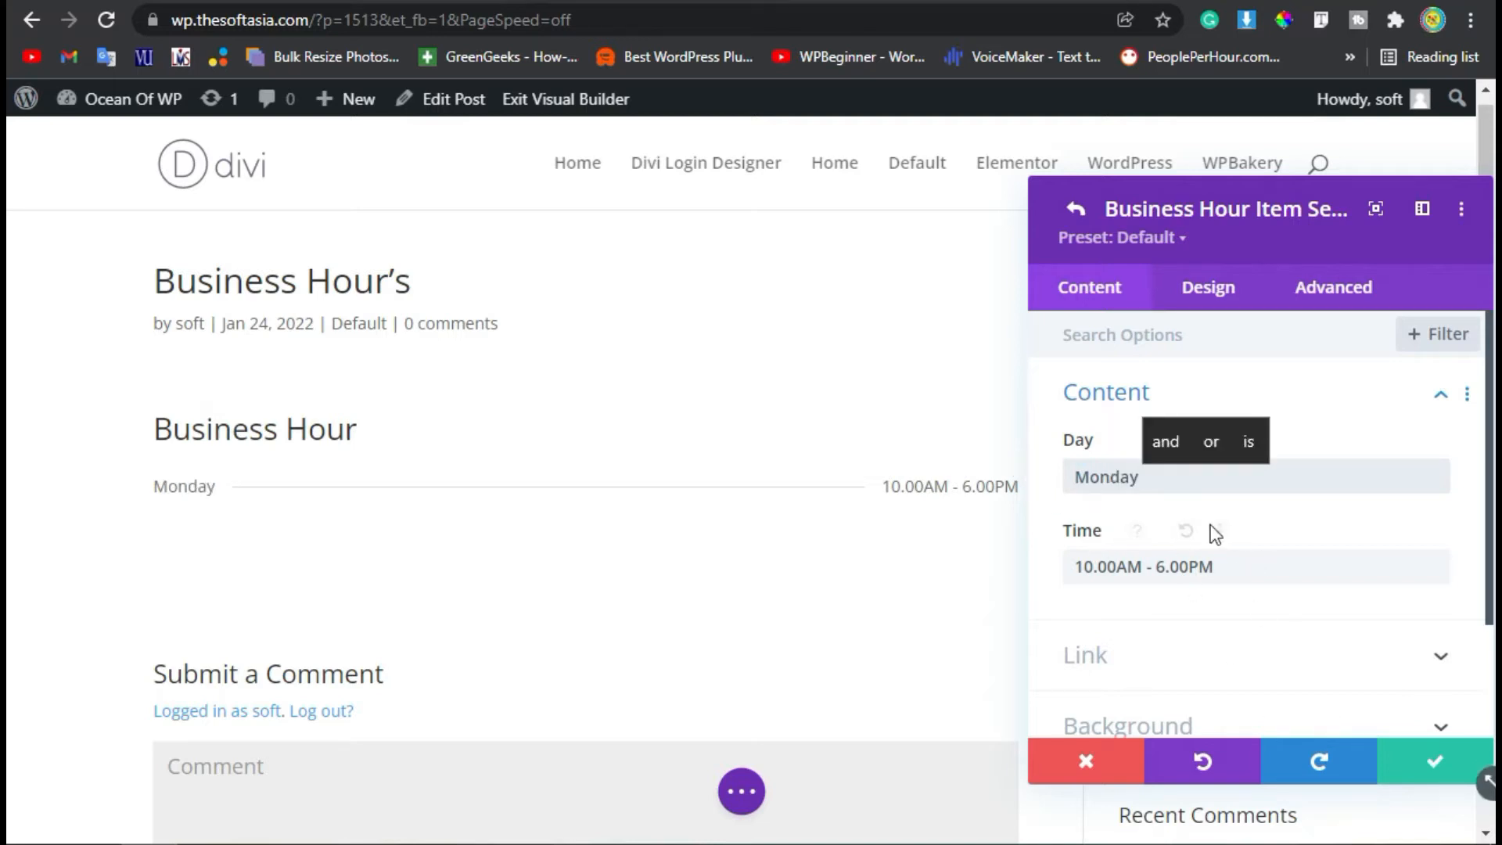
Set the item's day font to Abel with Bold weight in its design settings.
click(1201, 294)
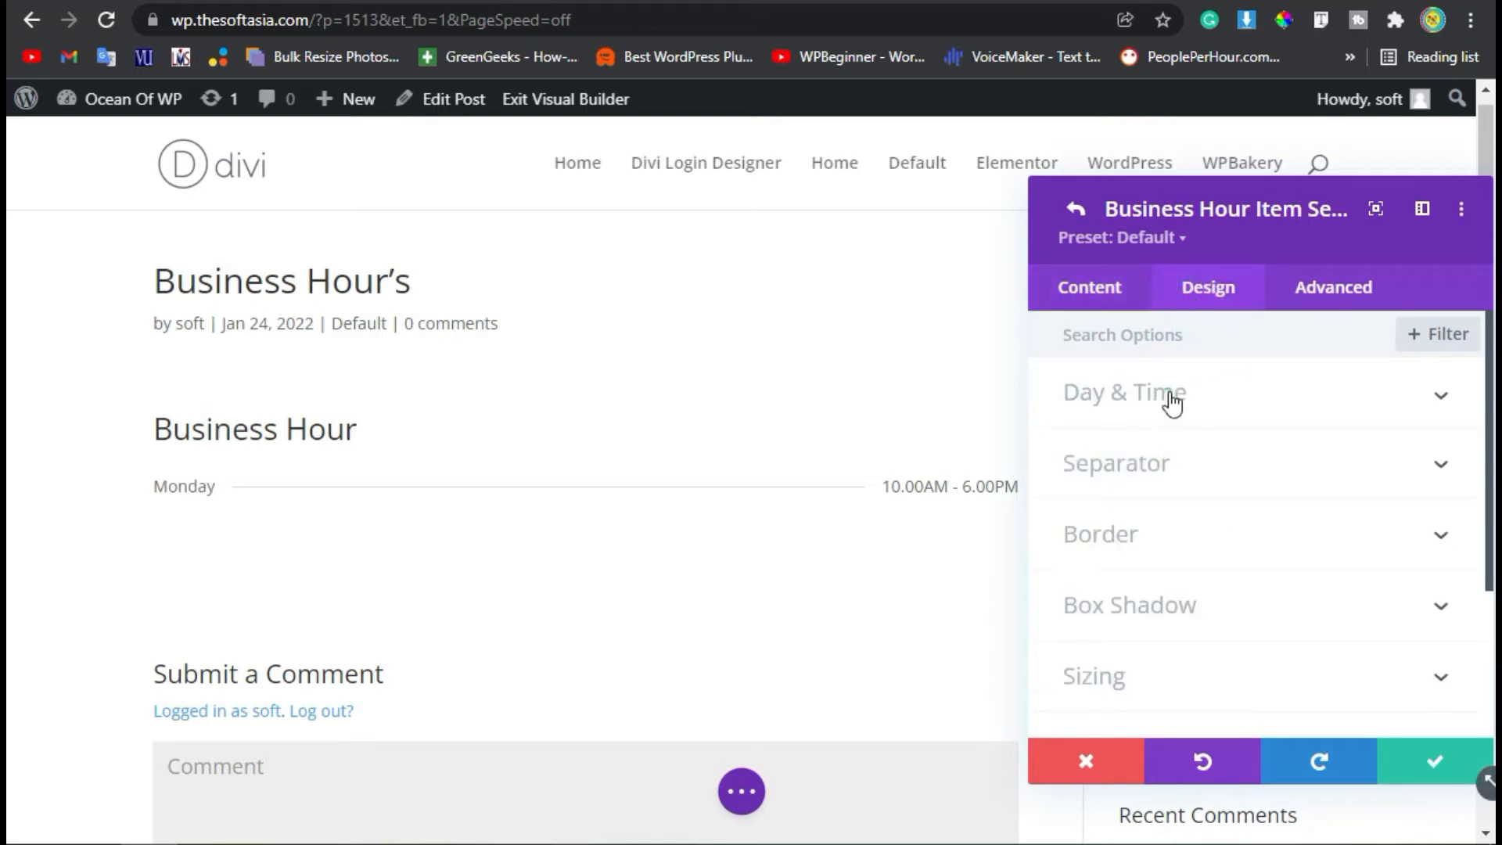
click(1171, 399)
click(1147, 549)
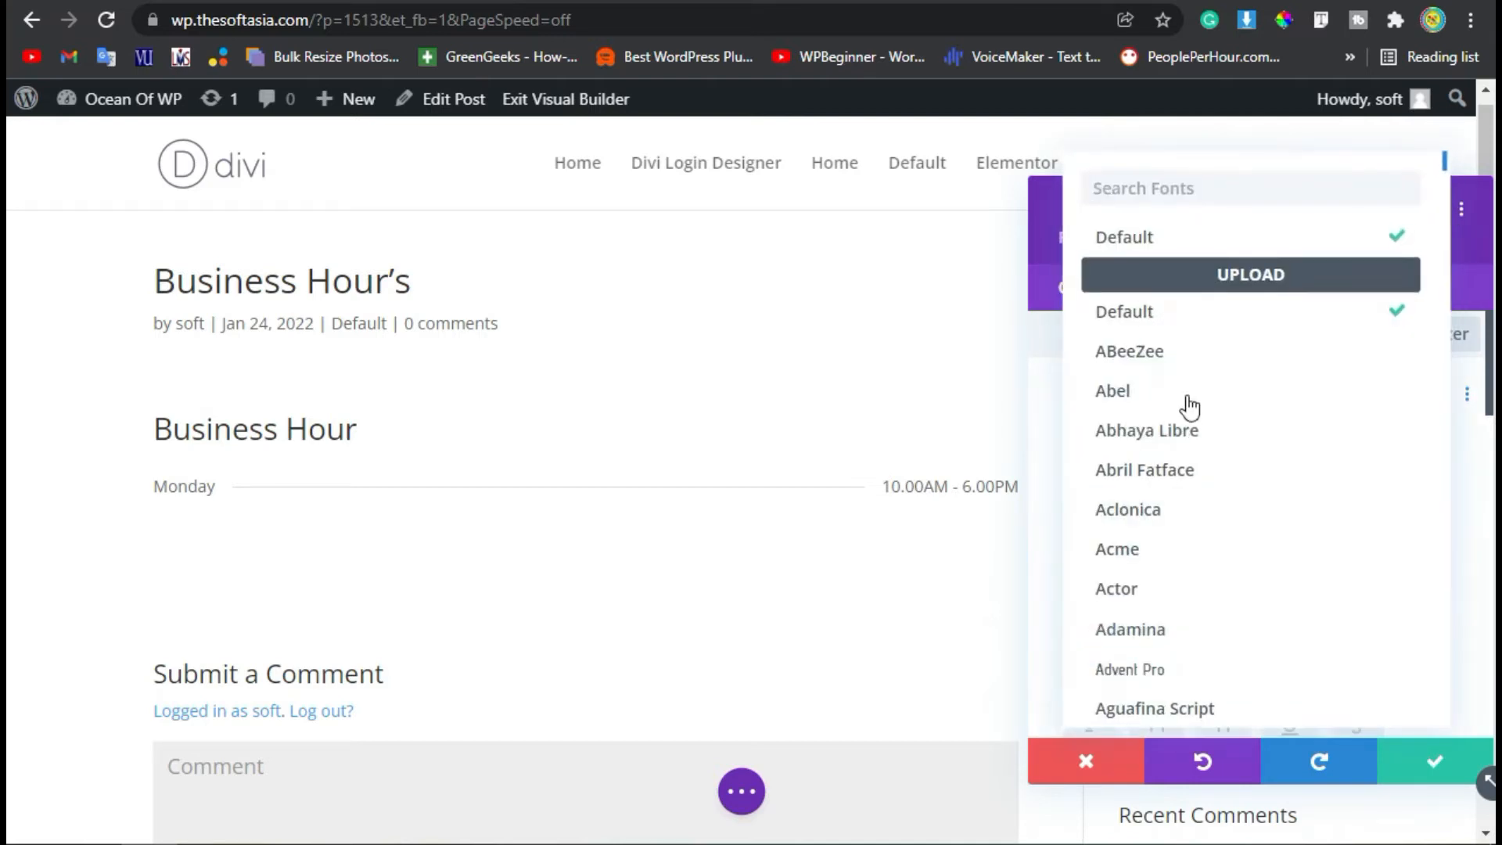
click(1187, 393)
scroll(1261, 571, down, 2)
click(1197, 484)
click(1151, 548)
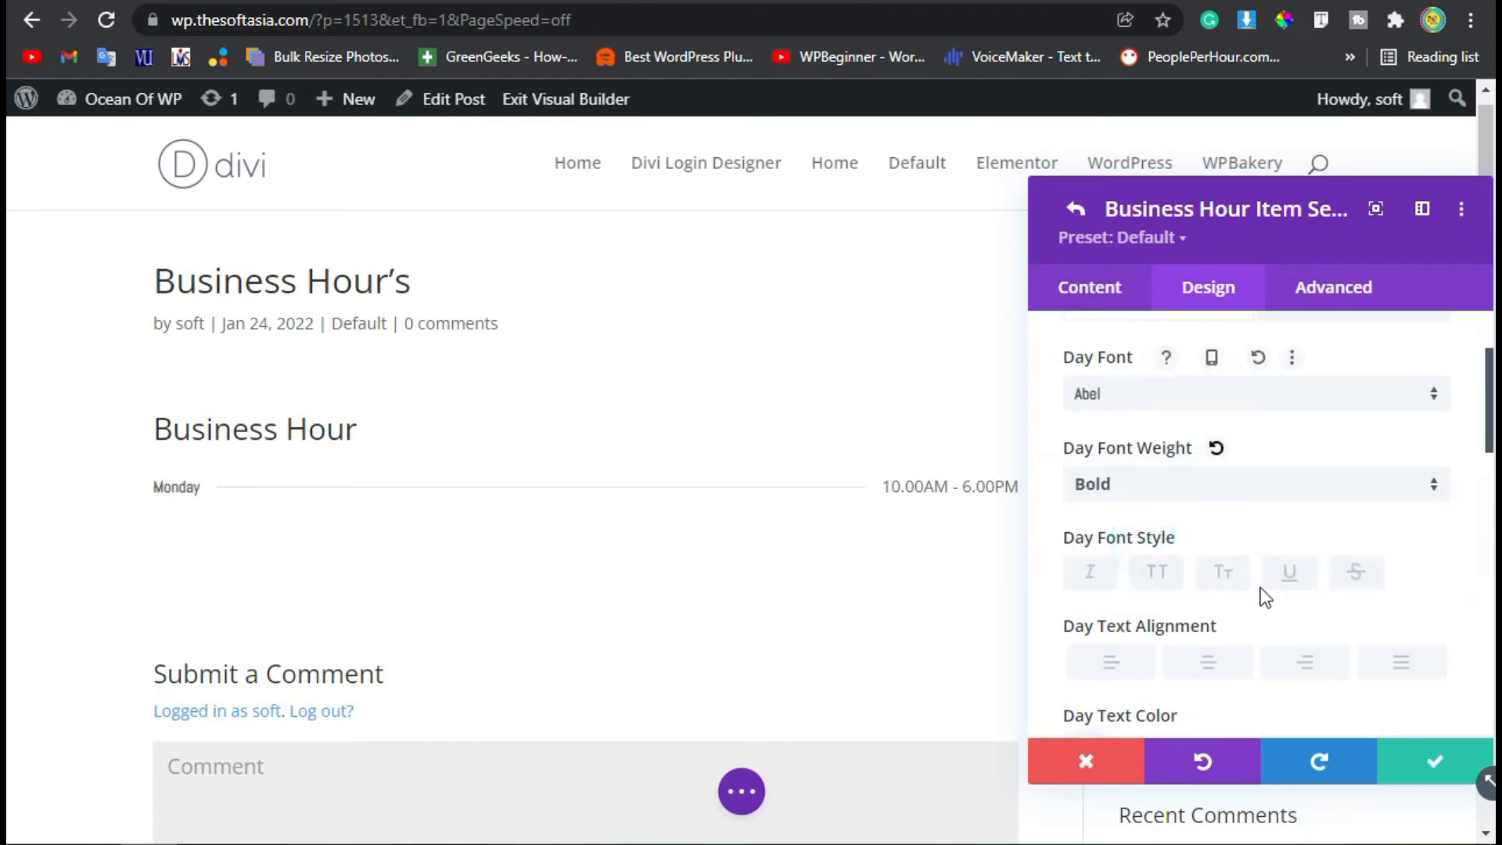
Color the item's day text red and increase its text size by a few increments.
scroll(1258, 595, down, 2)
click(1234, 614)
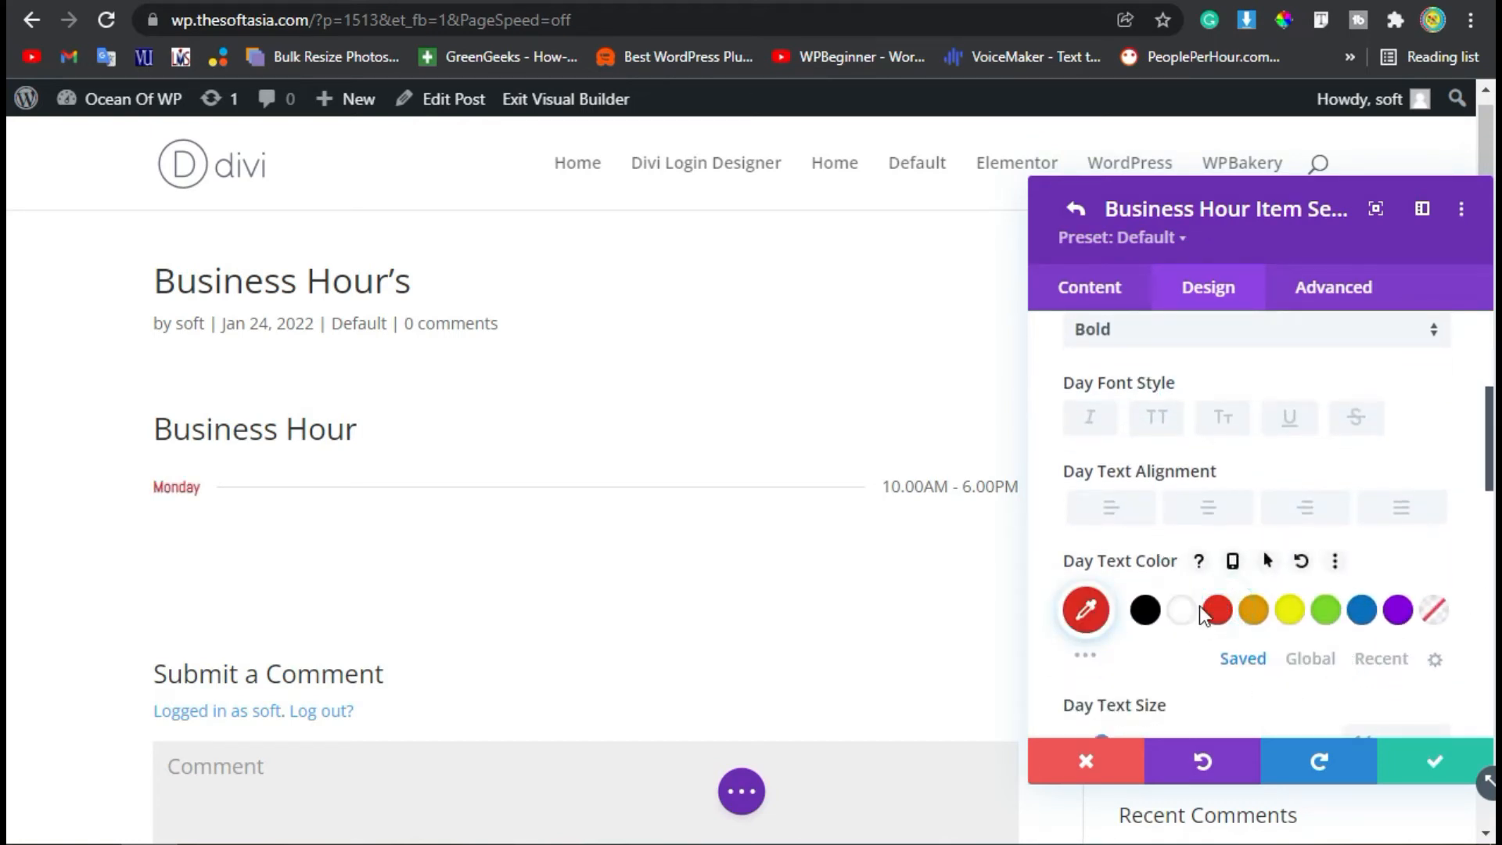
scroll(1368, 602, down, 2)
double_click(1441, 580)
click(1441, 580)
Change the item's day font to Acme.
scroll(1270, 601, up, 4)
click(1163, 383)
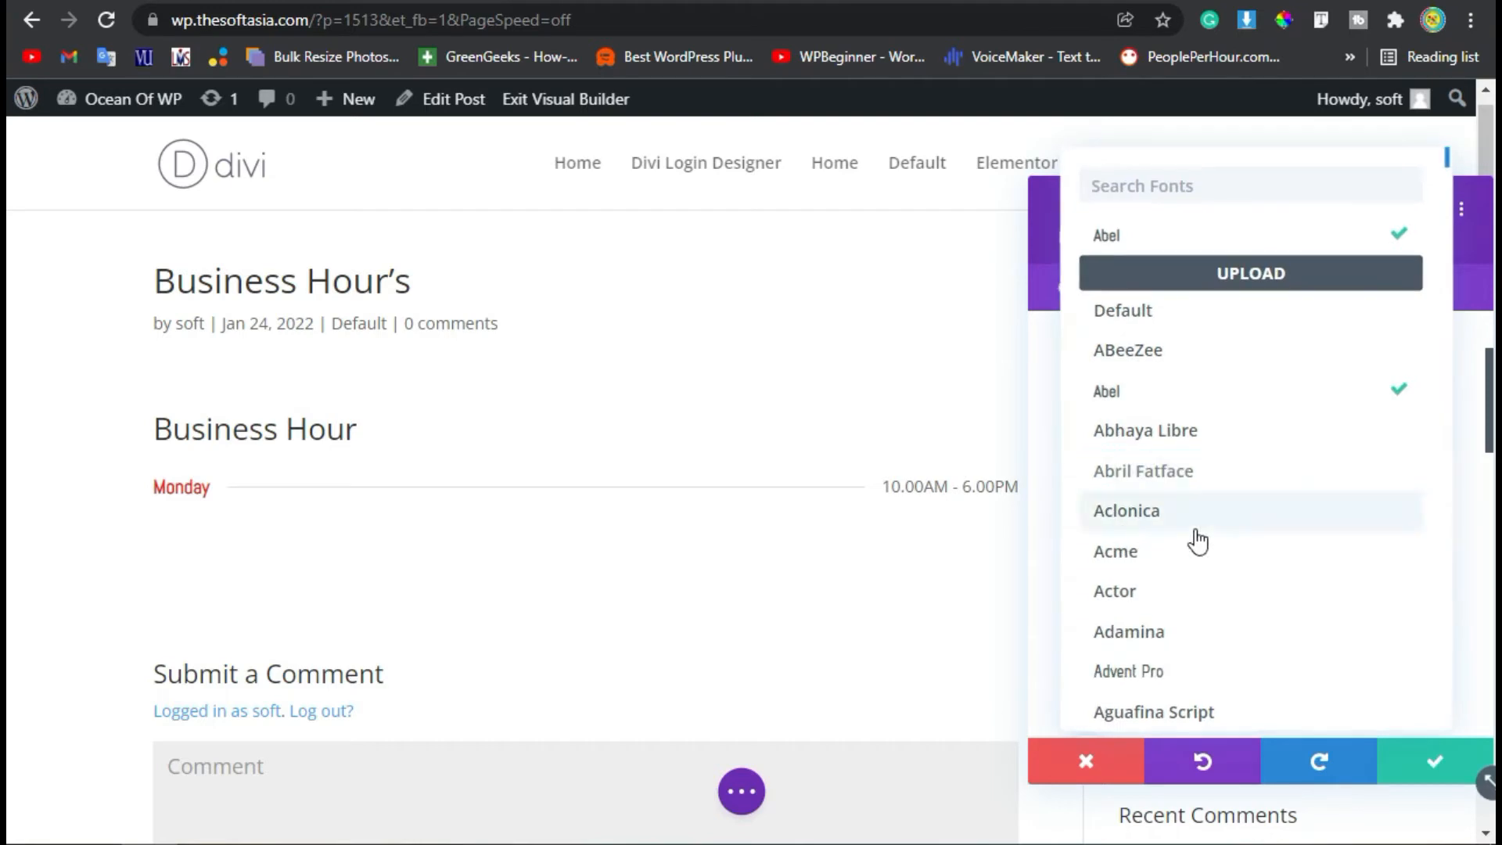
click(1157, 558)
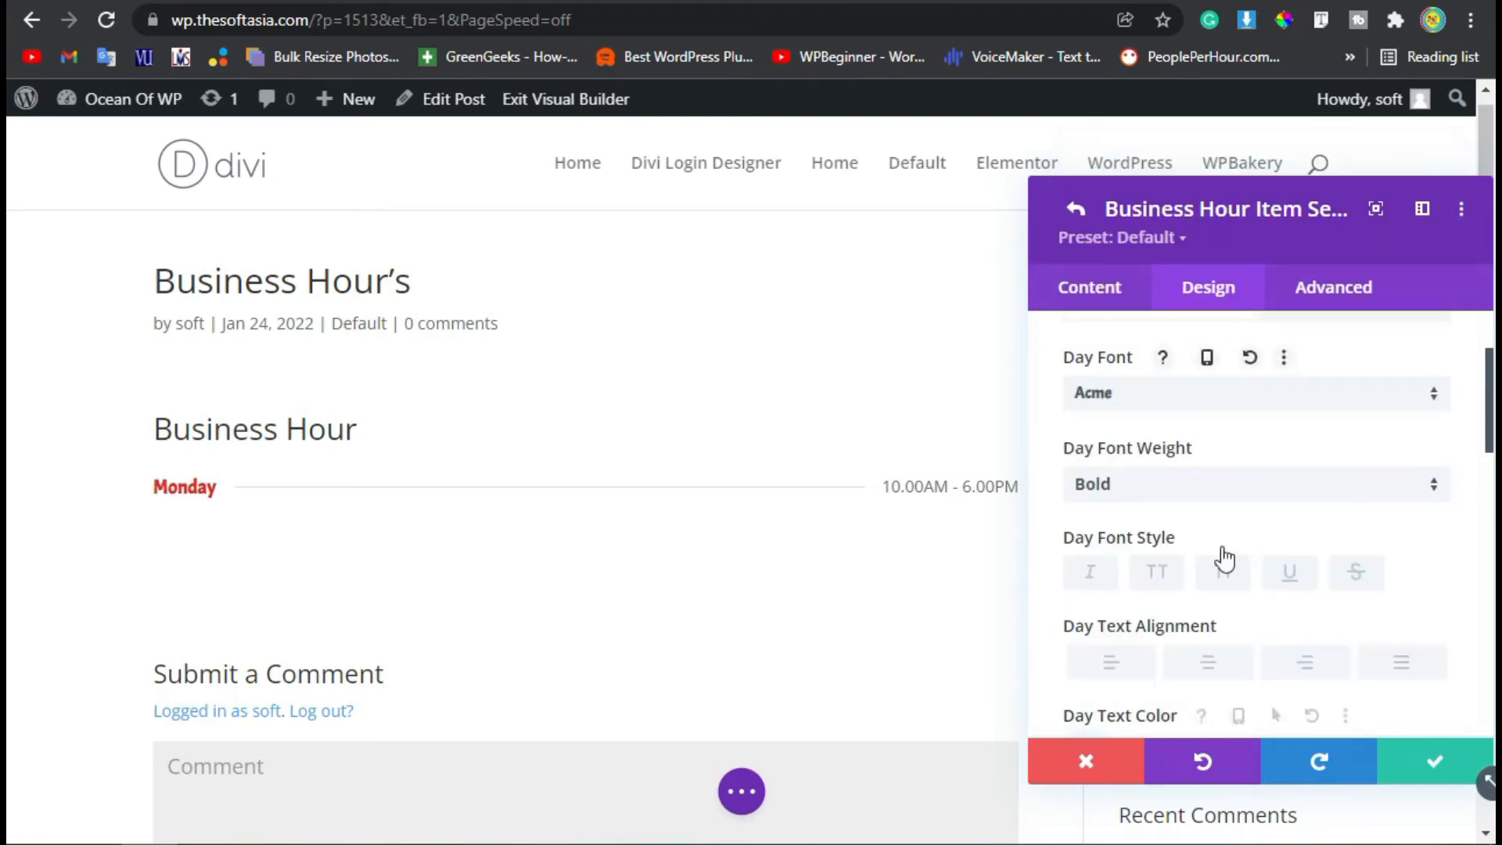
Set the item's time font to Acme.
scroll(1267, 645, up, 2)
click(1350, 454)
scroll(1157, 547, down, 2)
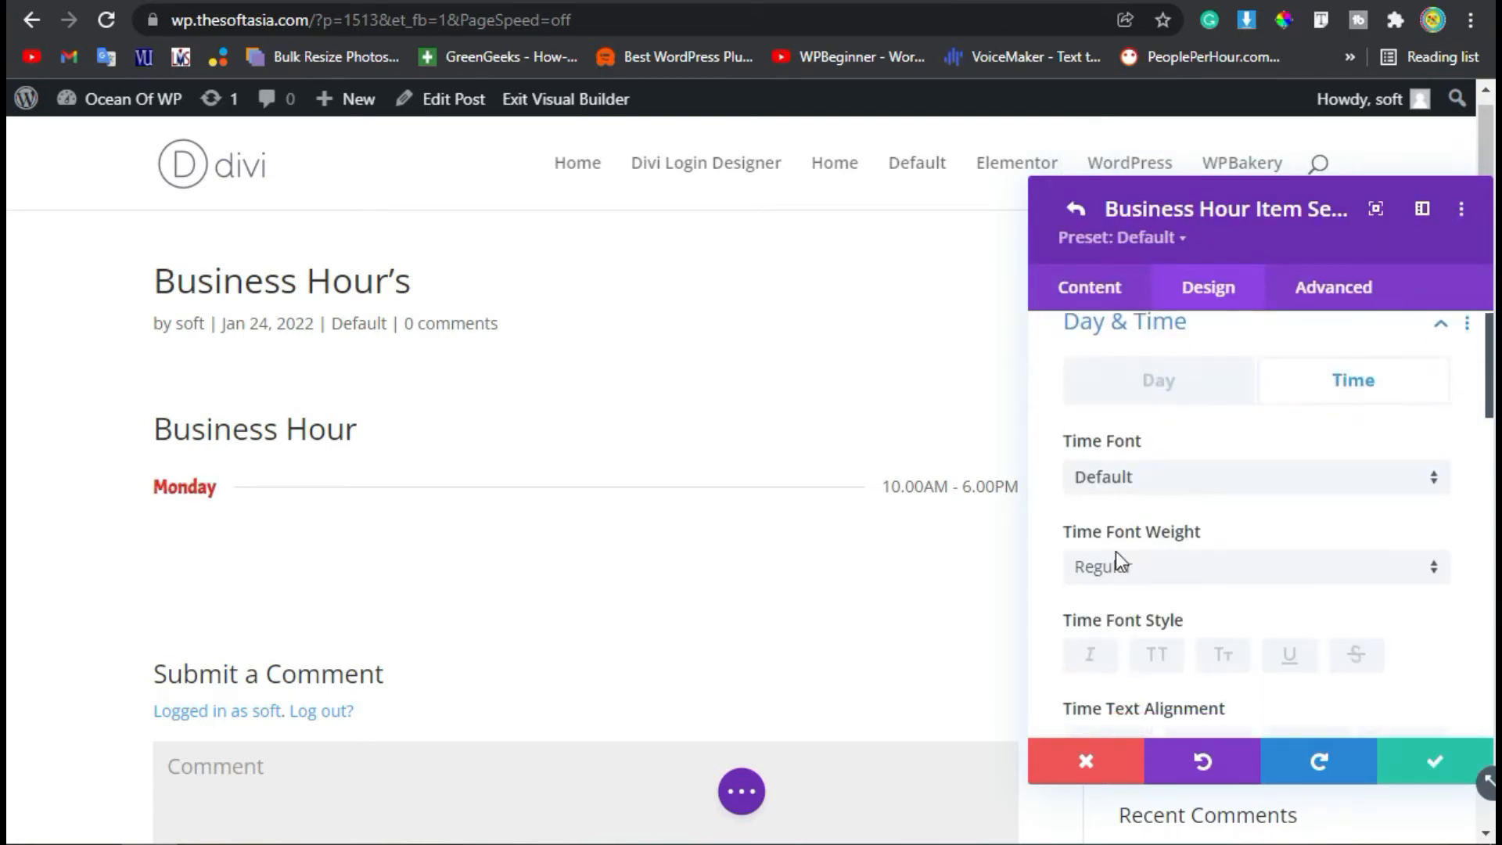
click(1164, 385)
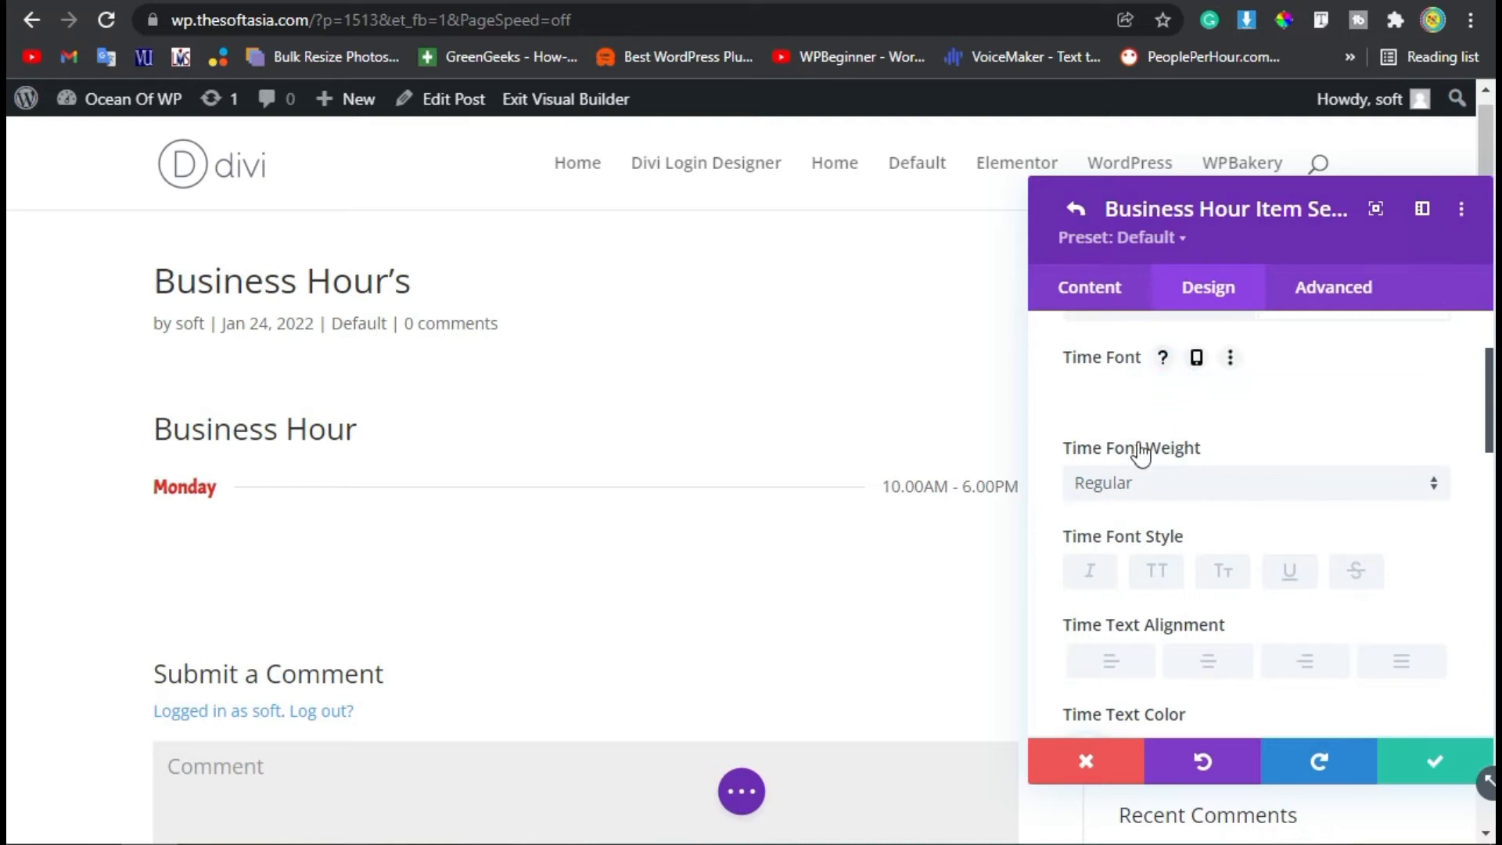
click(1113, 552)
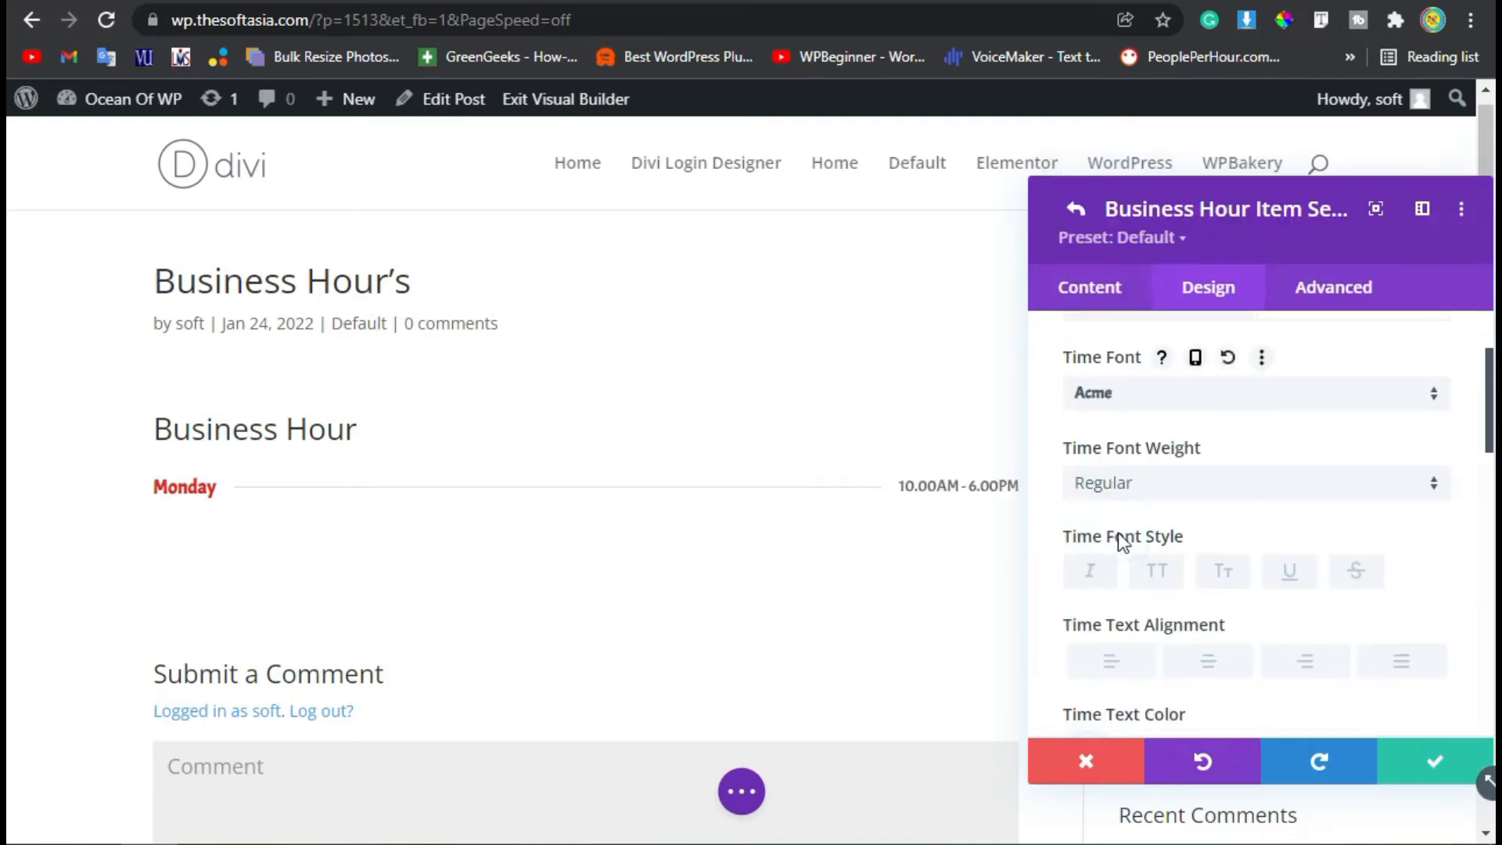
Set the time font weight to Bold and color the time text red (#e02b20).
click(1170, 473)
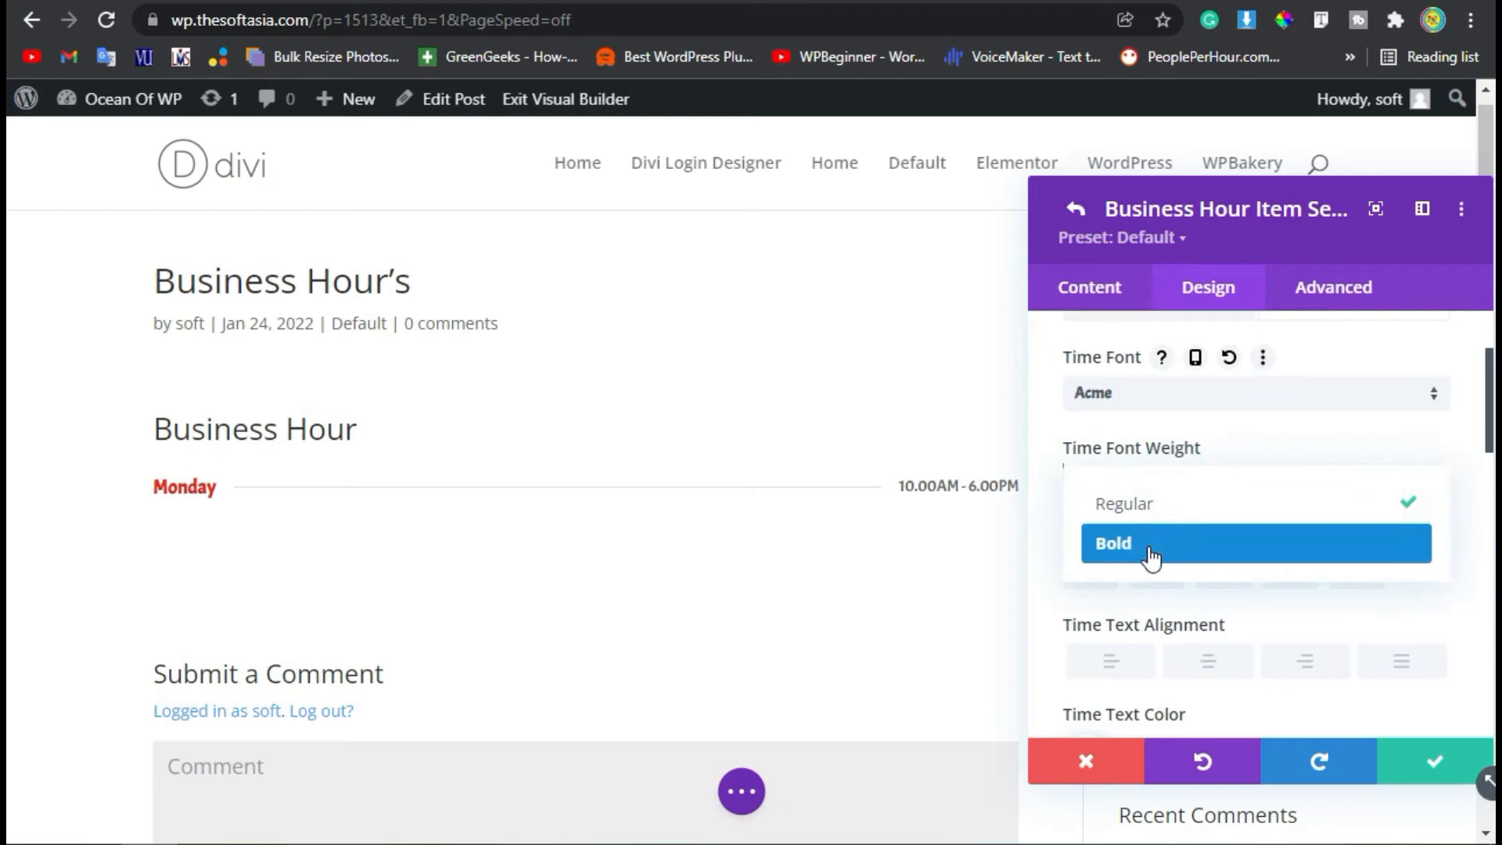
click(1149, 538)
scroll(1162, 539, down, 2)
click(1217, 609)
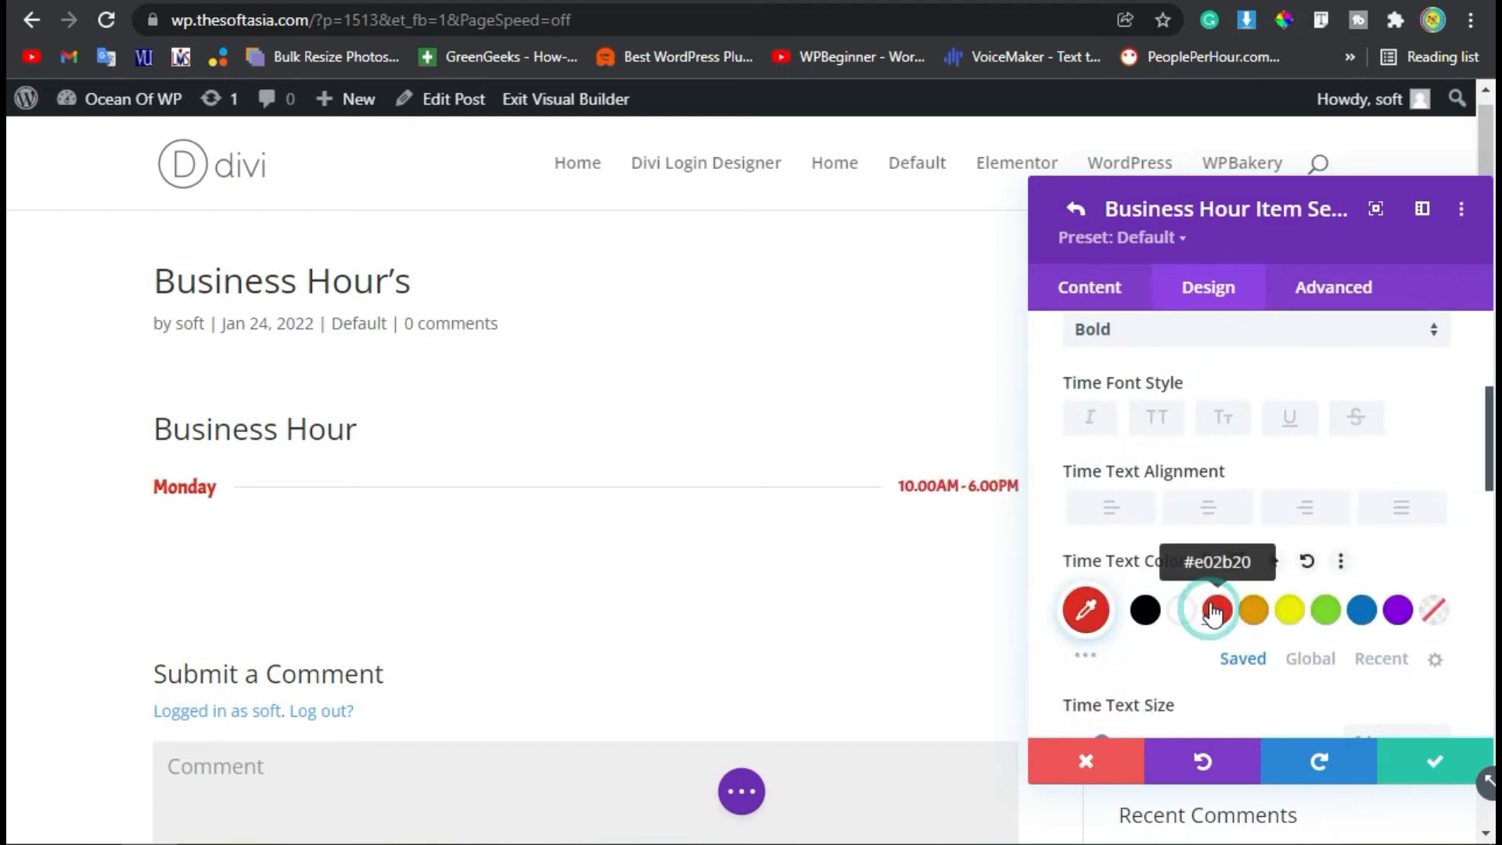
Color both the time text and the day text of the Monday item black (#000000) and save the item.
click(1144, 609)
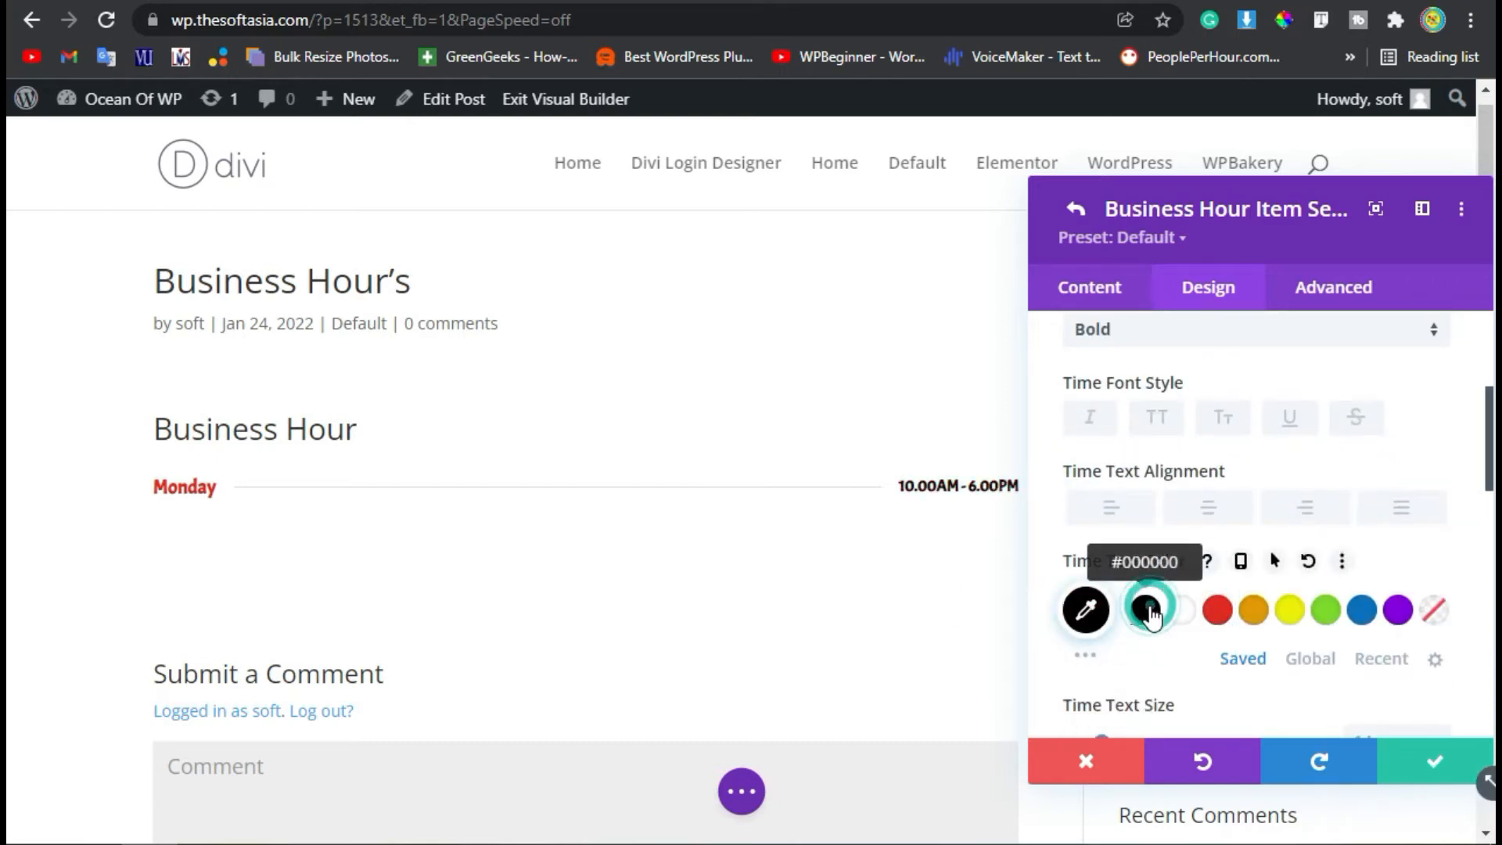
scroll(1148, 552, up, 2)
scroll(1165, 427, up, 3)
click(1149, 440)
scroll(1126, 611, down, 4)
click(1144, 609)
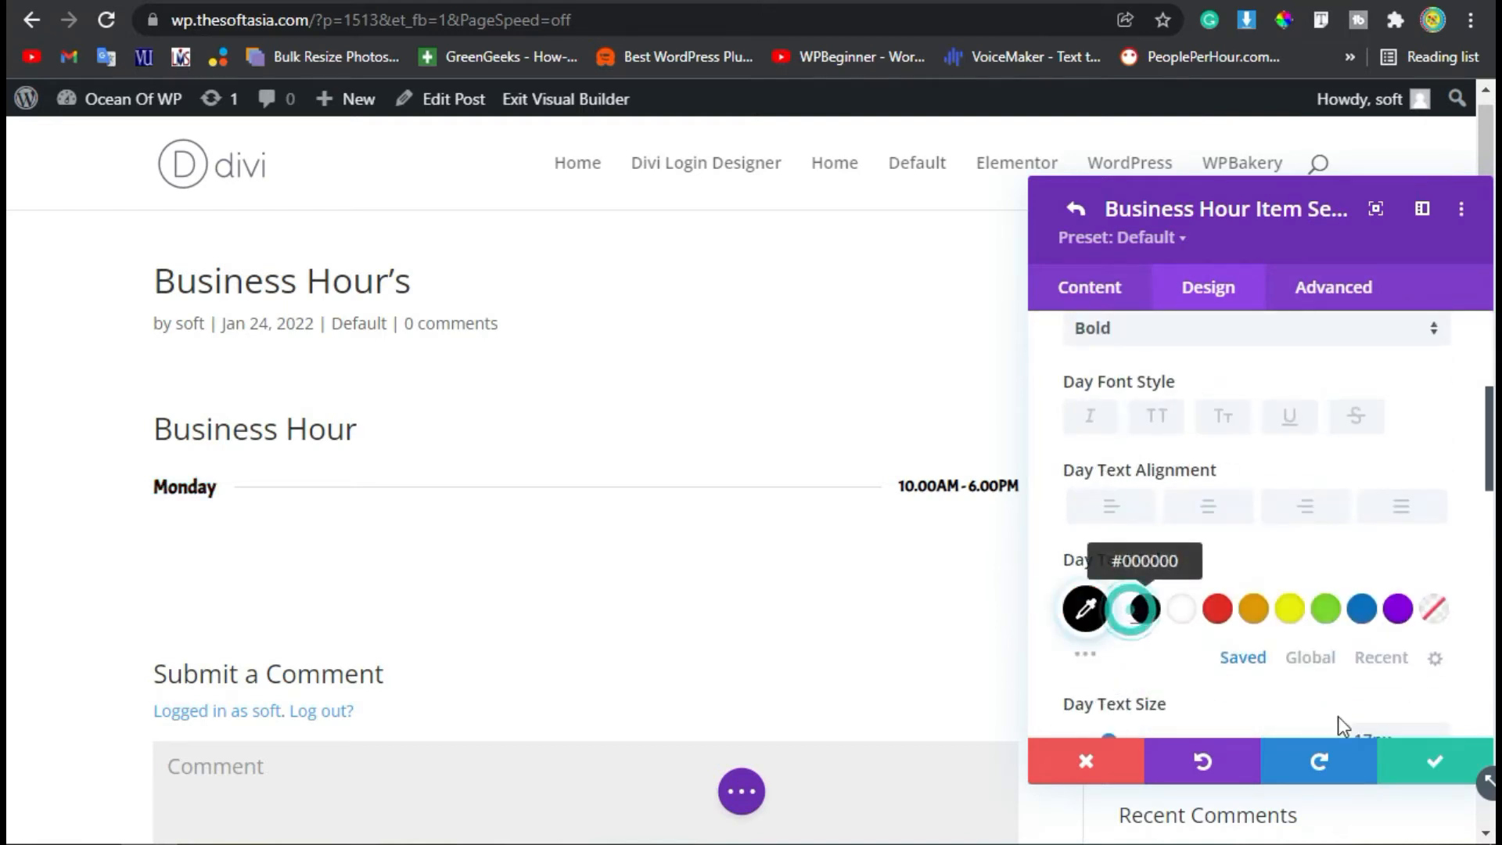
click(1434, 760)
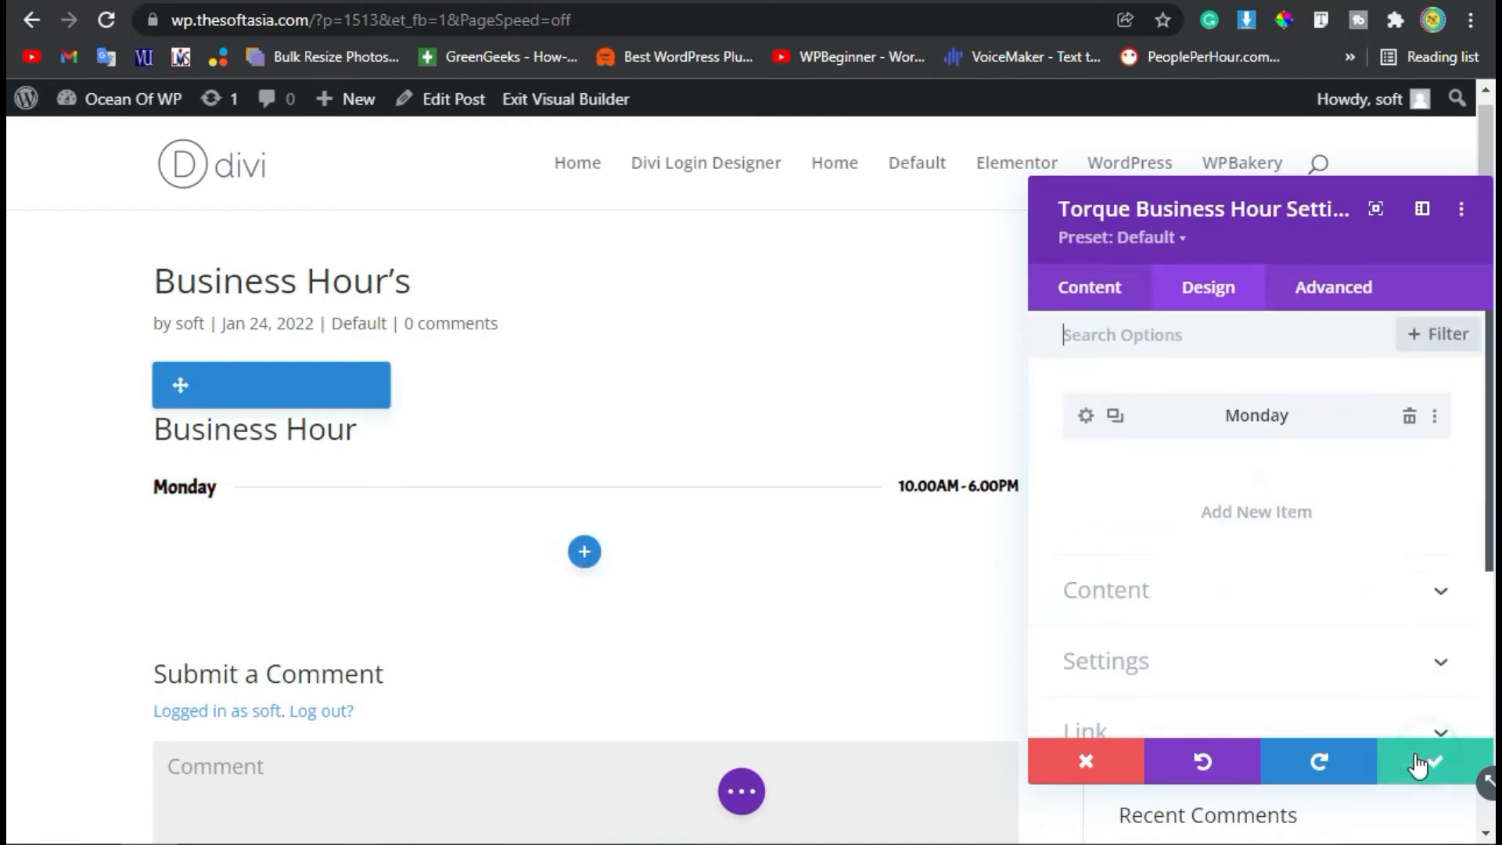
Duplicate the styled Monday item until the business hours list has seven entries.
click(1113, 416)
click(1114, 416)
click(1114, 417)
click(1113, 416)
click(1114, 416)
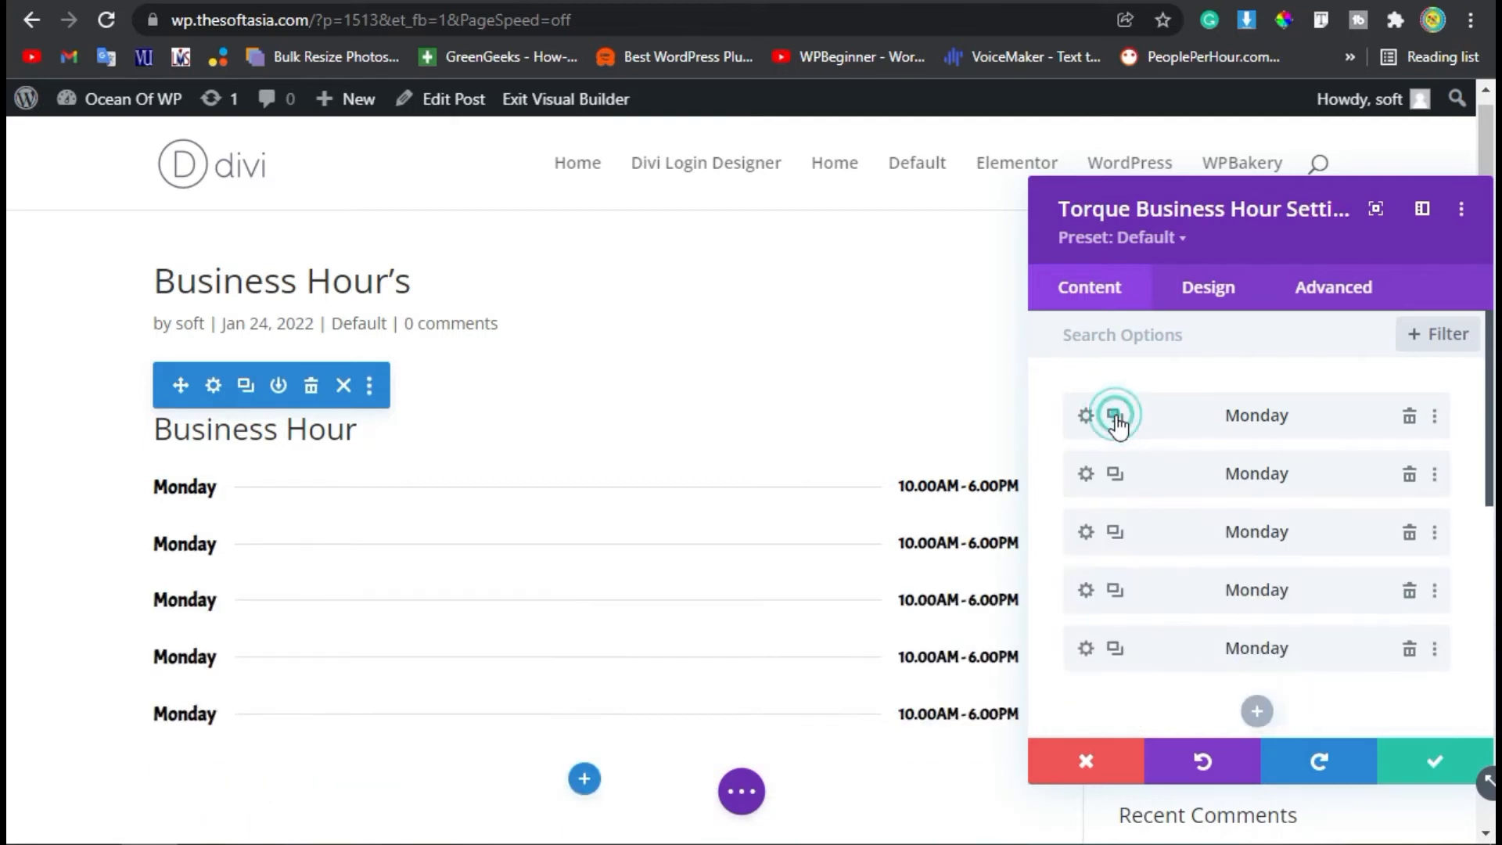
click(1113, 476)
scroll(1327, 568, down, 2)
scroll(1222, 504, up, 2)
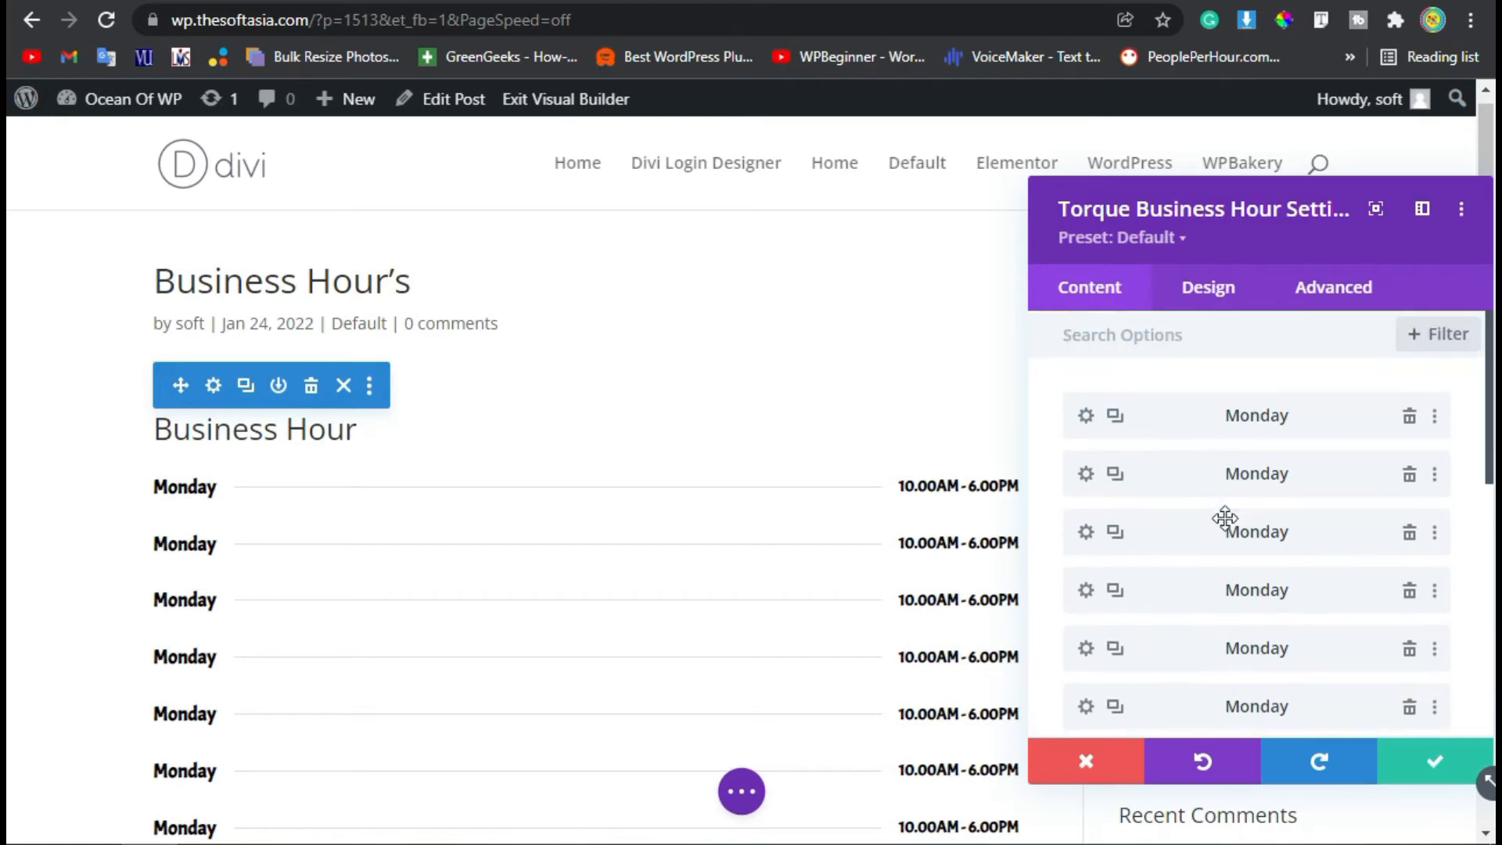
Change the second item's day to Tuesday and save the item.
click(1085, 475)
drag(1170, 480, 1044, 492)
text(T)
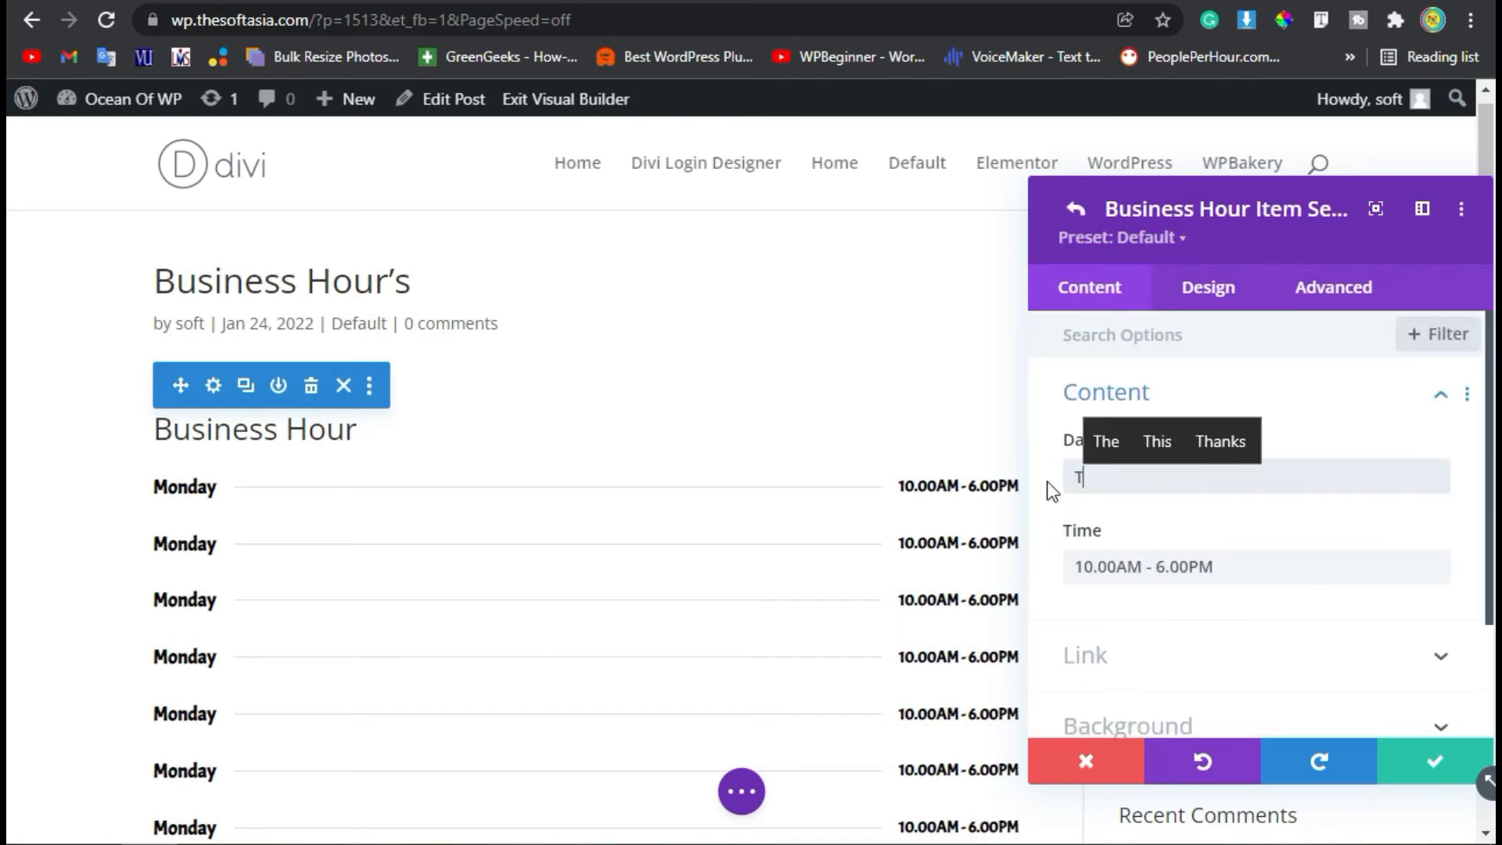
text(uesday)
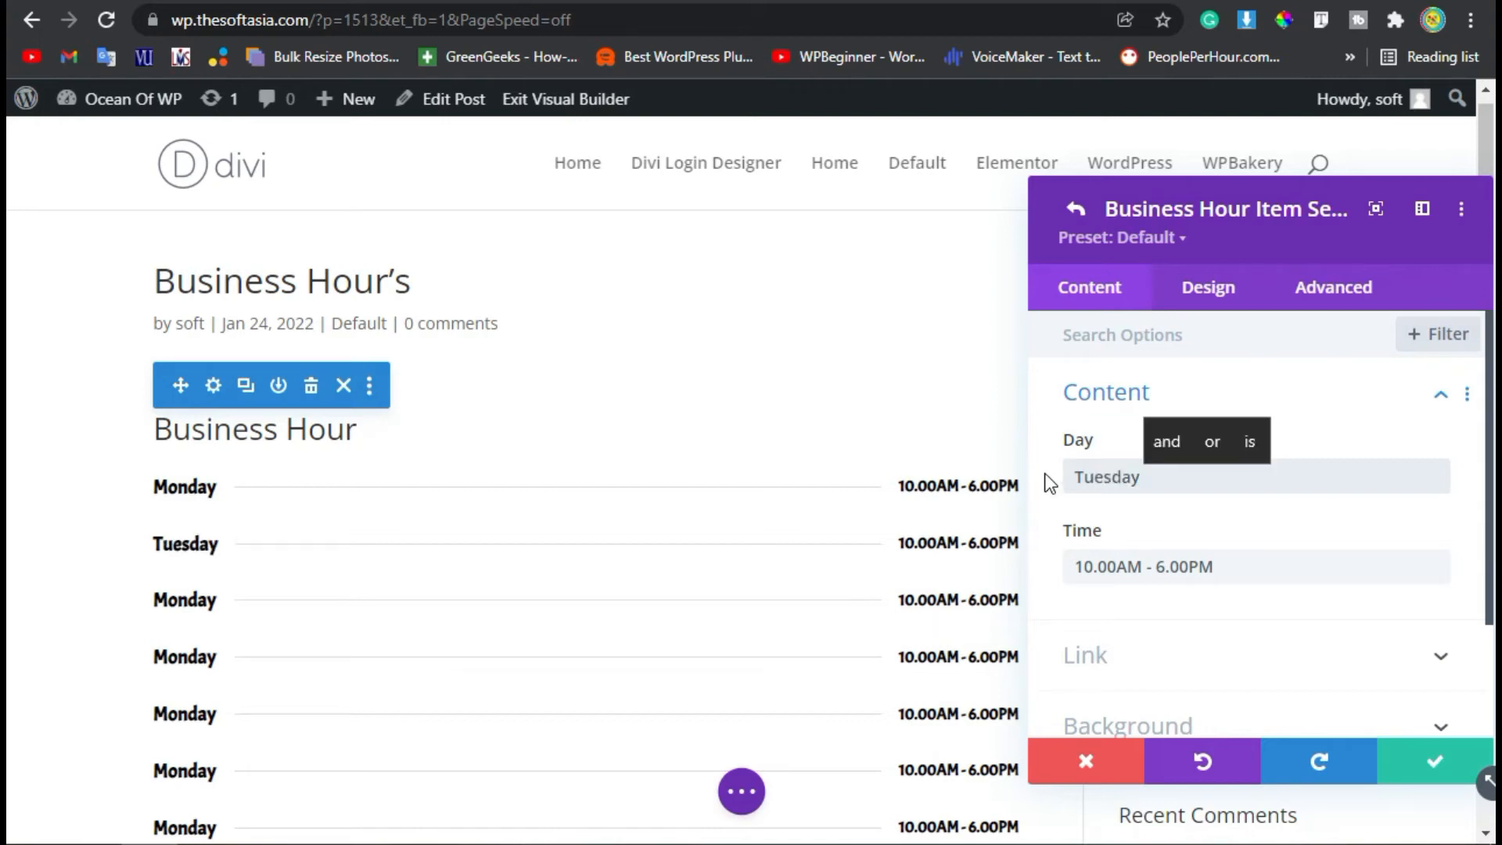
click(1403, 762)
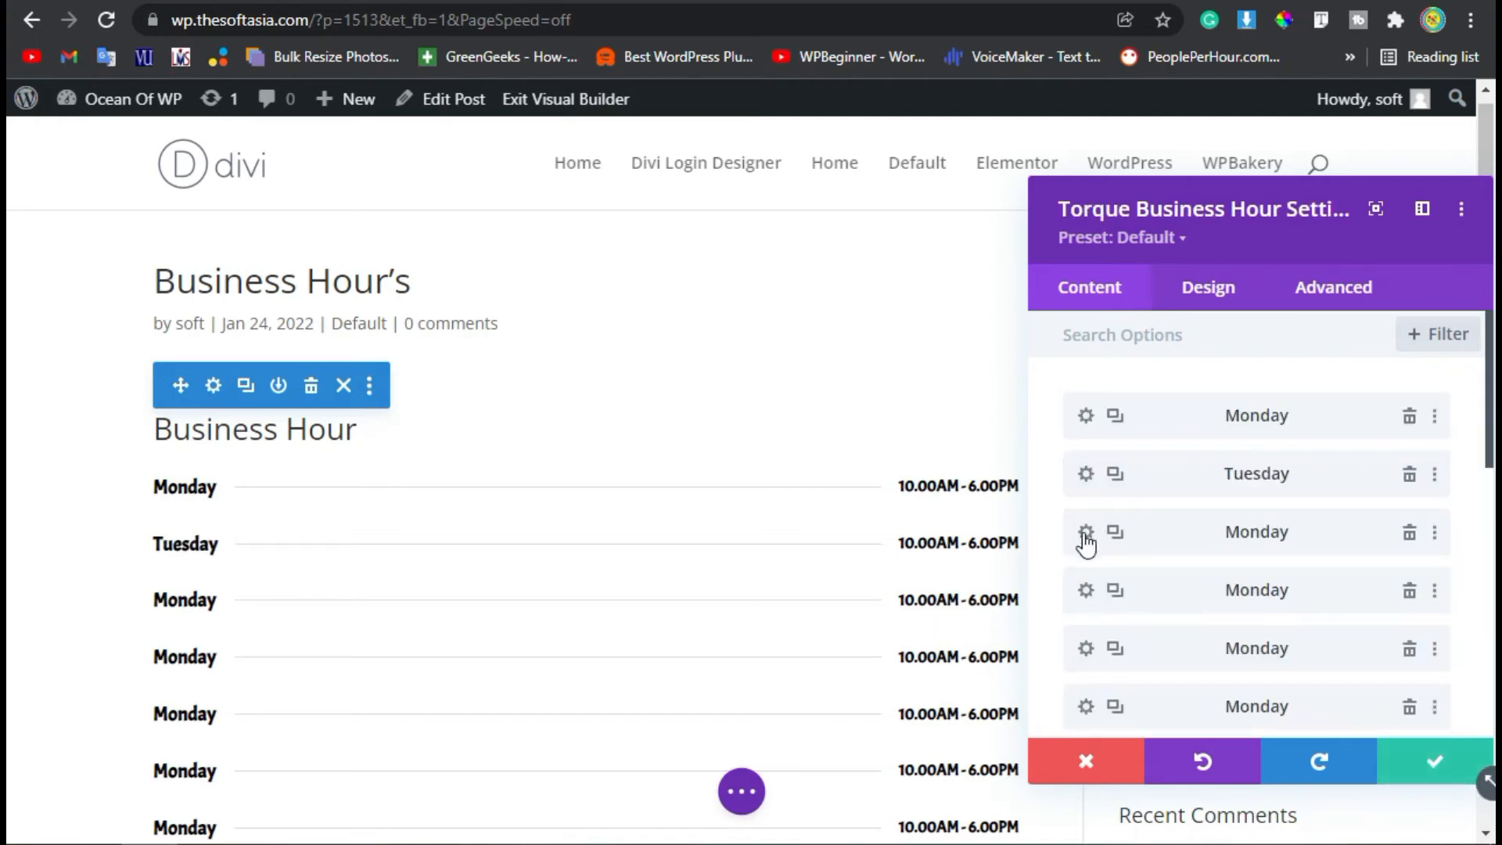
Change the third item's day to Wednesday and save the item.
click(1086, 533)
drag(1146, 476, 1022, 485)
text(wed)
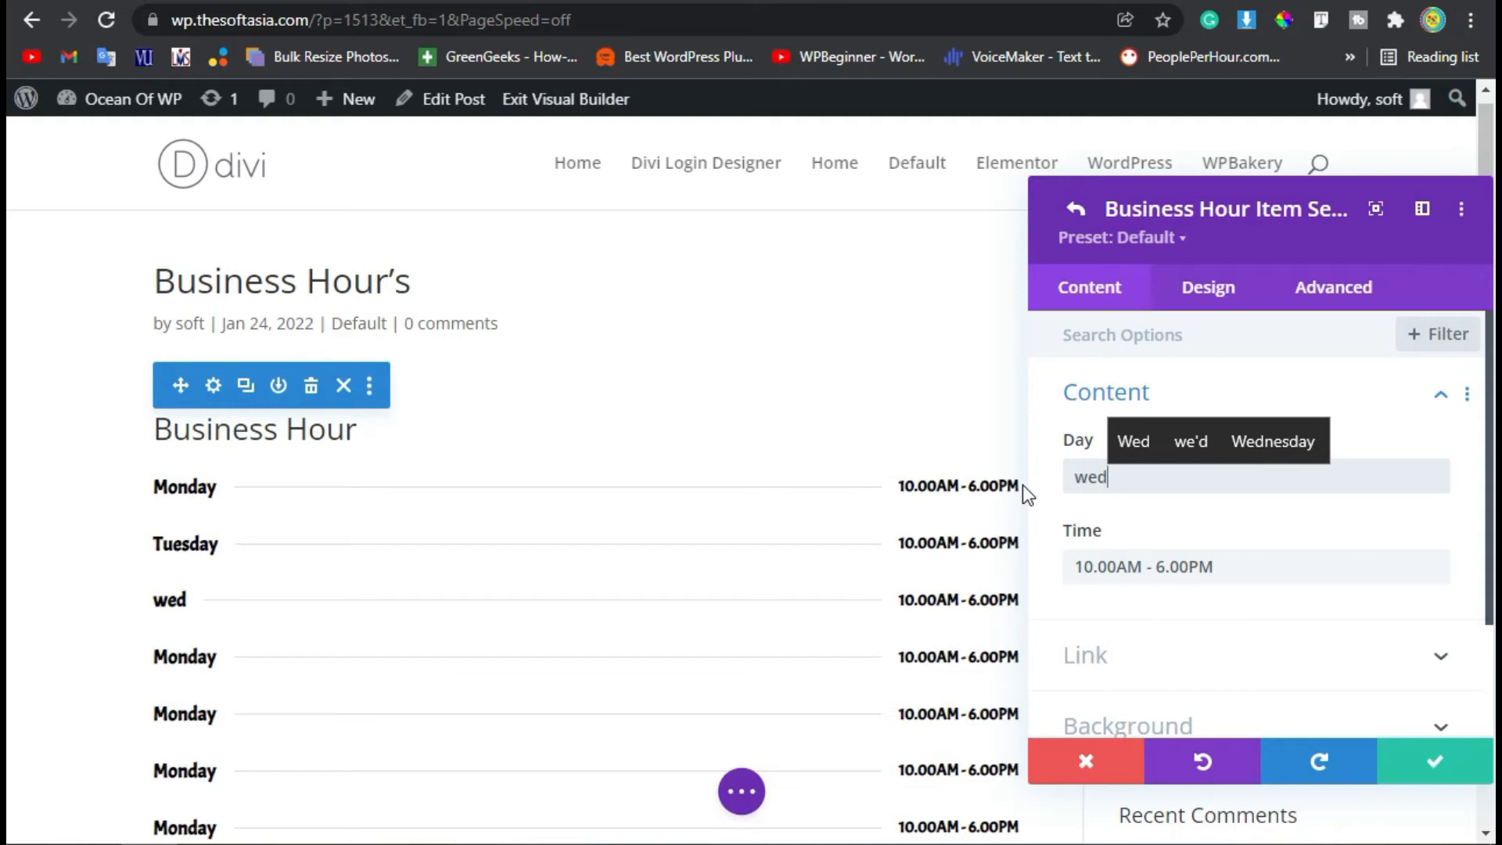
text(nesday)
click(1389, 781)
Change the fourth item's day to Thursday and save the item.
scroll(1158, 532, down, 2)
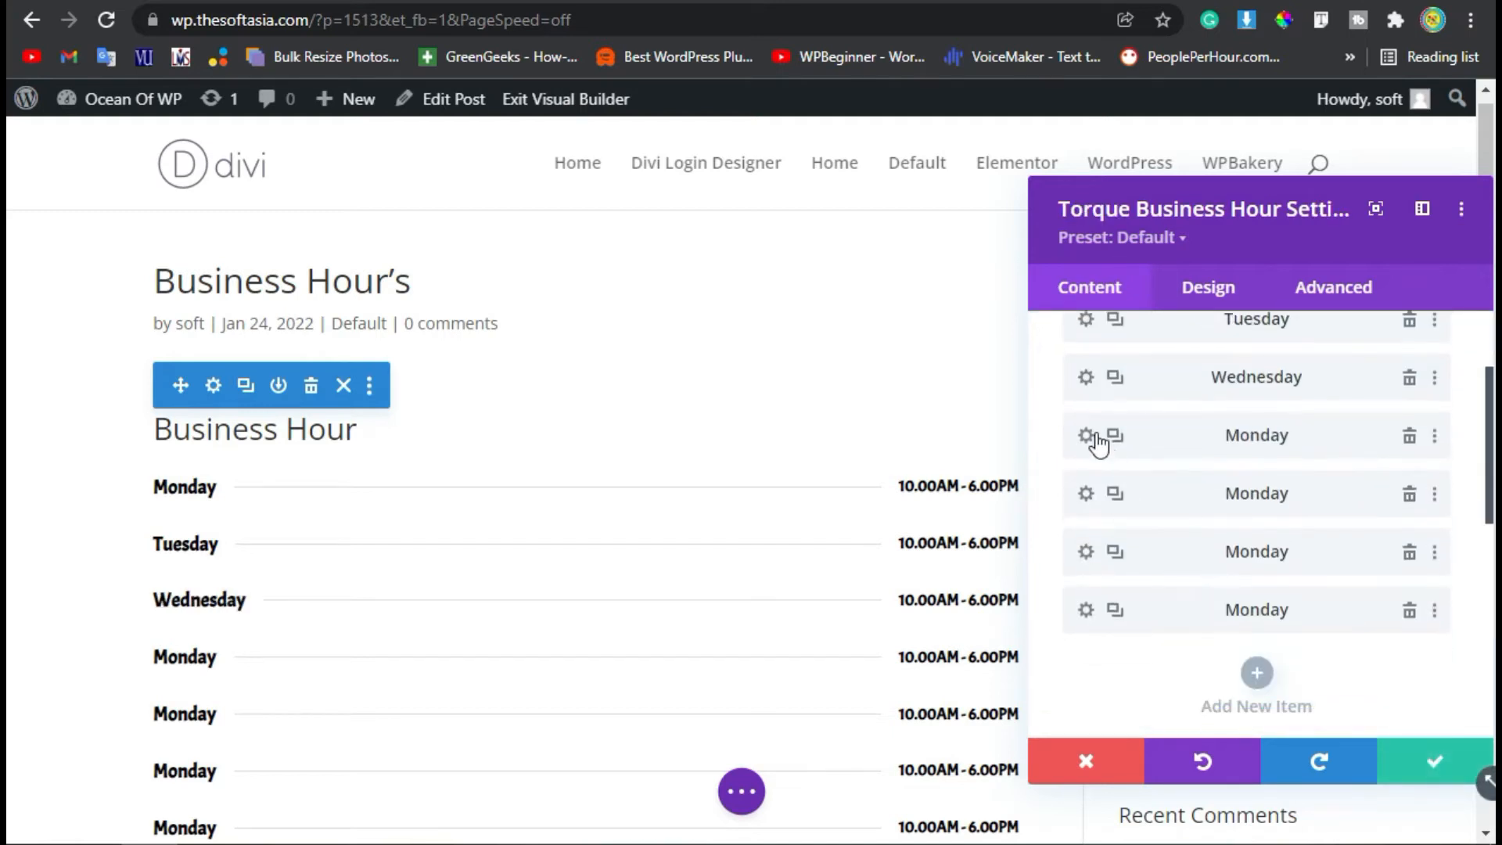
click(1086, 435)
drag(1130, 357, 1062, 359)
text(thu)
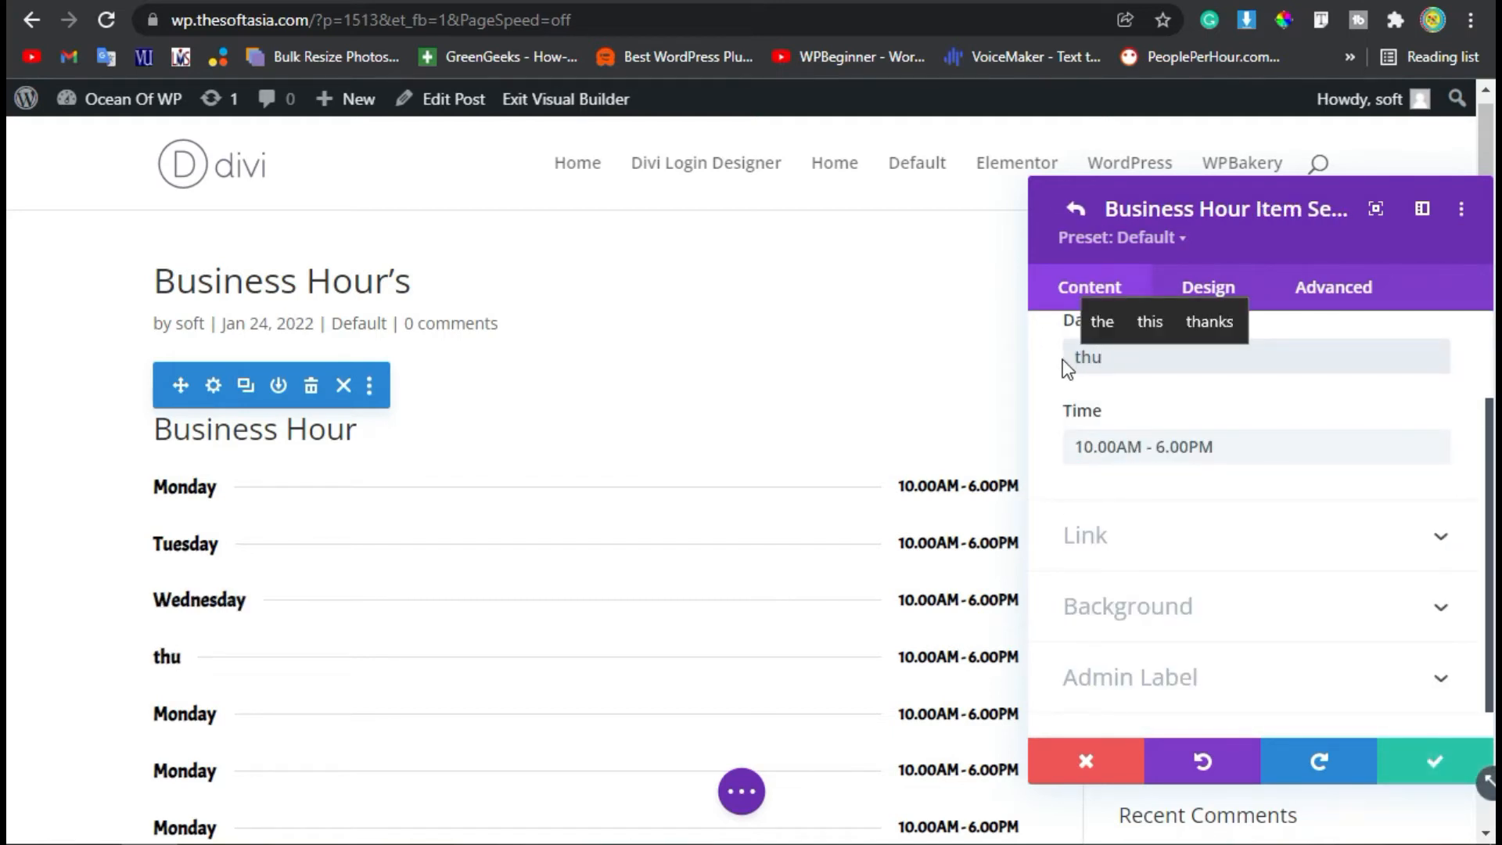
text(r)
key(Up)
key(Return)
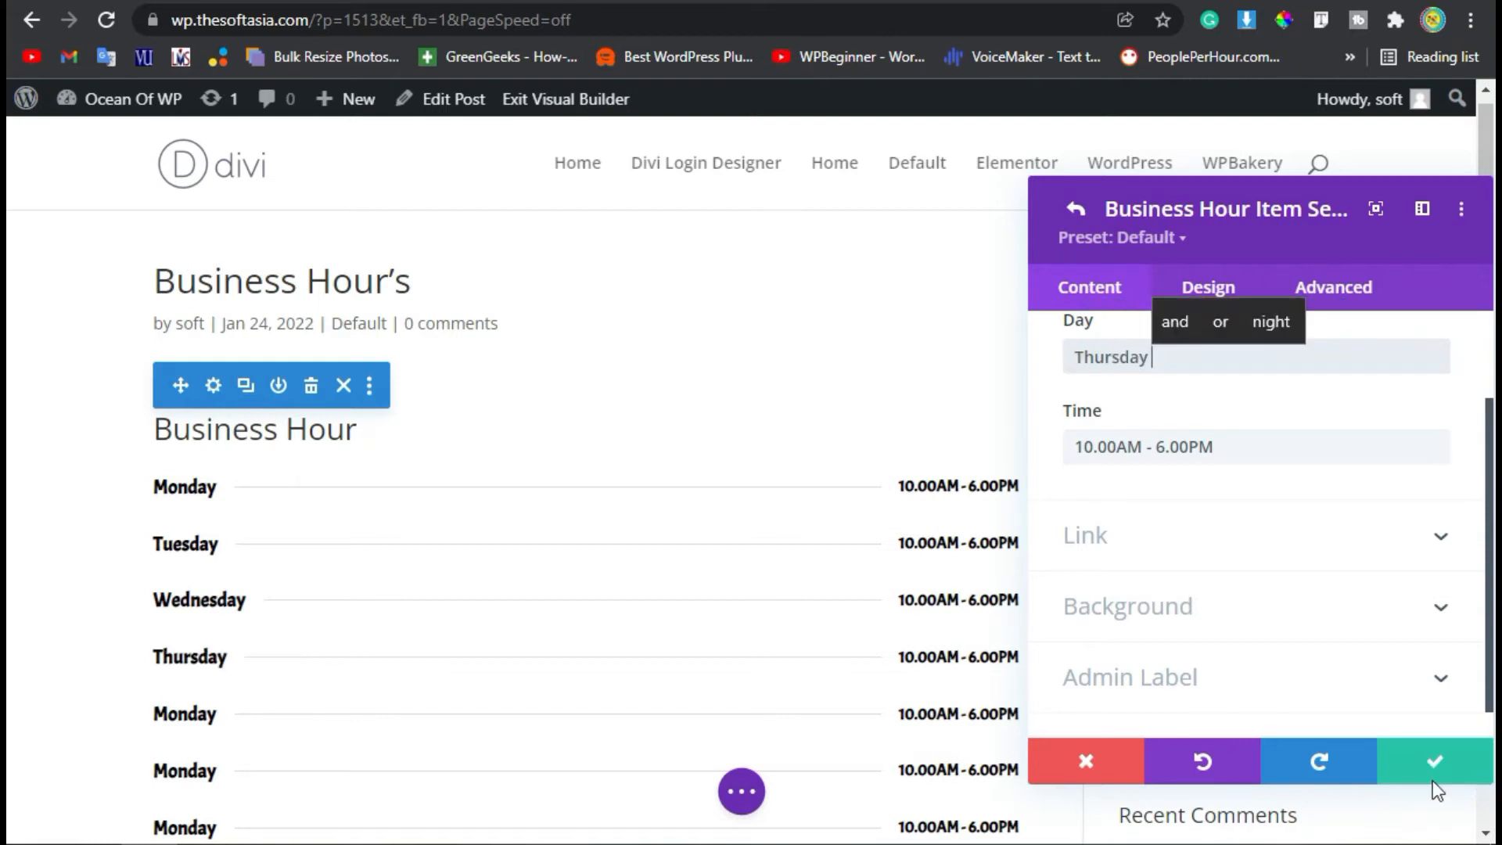
click(1433, 774)
Set the fifth item's day to Friday and its time to 10.00AM - 3.00PM.
scroll(1240, 587, up, 5)
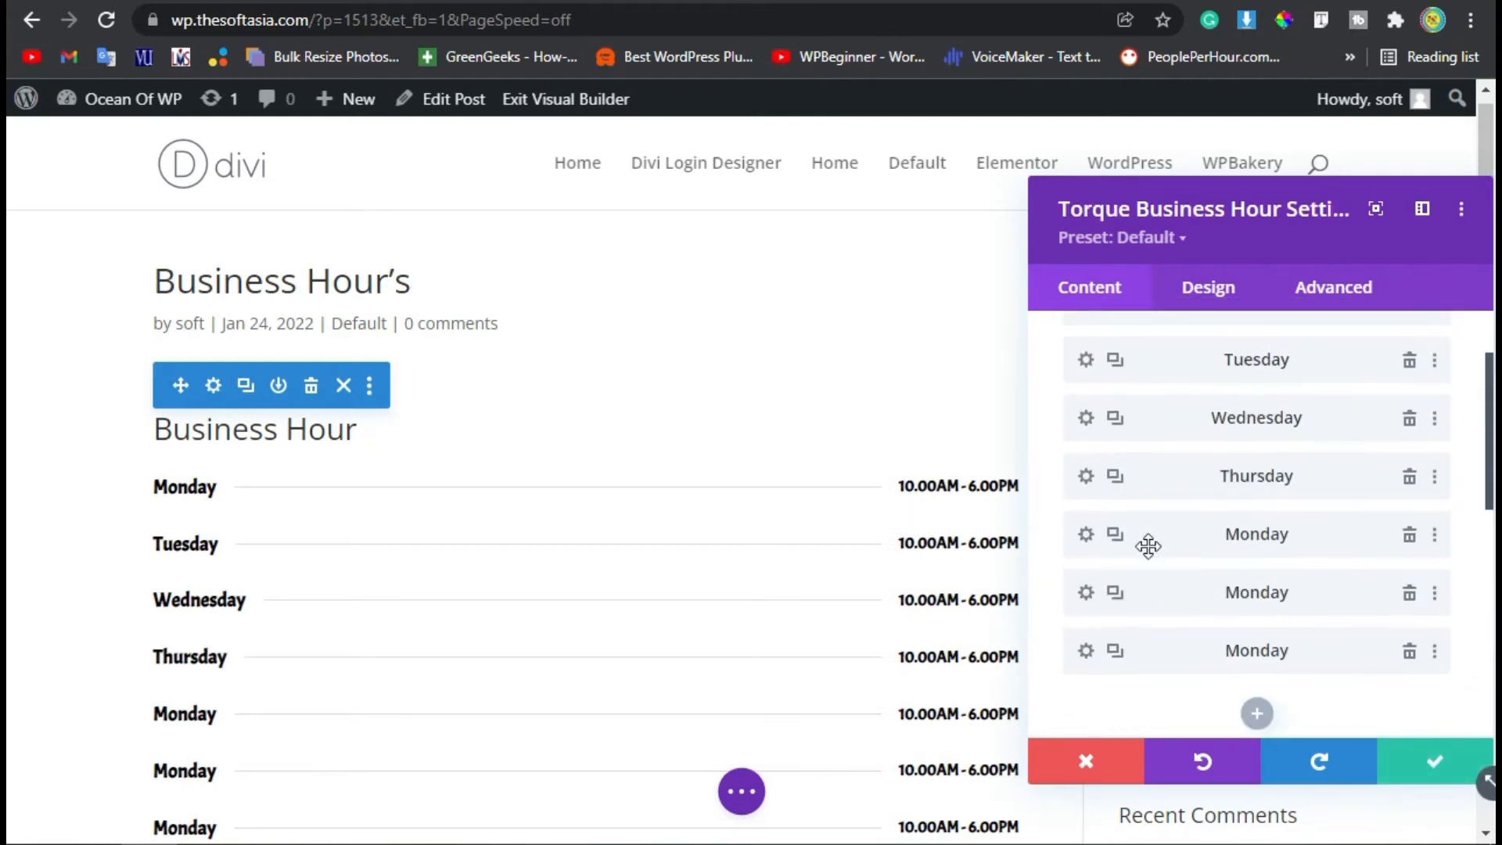
click(1085, 534)
drag(1220, 368, 1068, 361)
text(Fr)
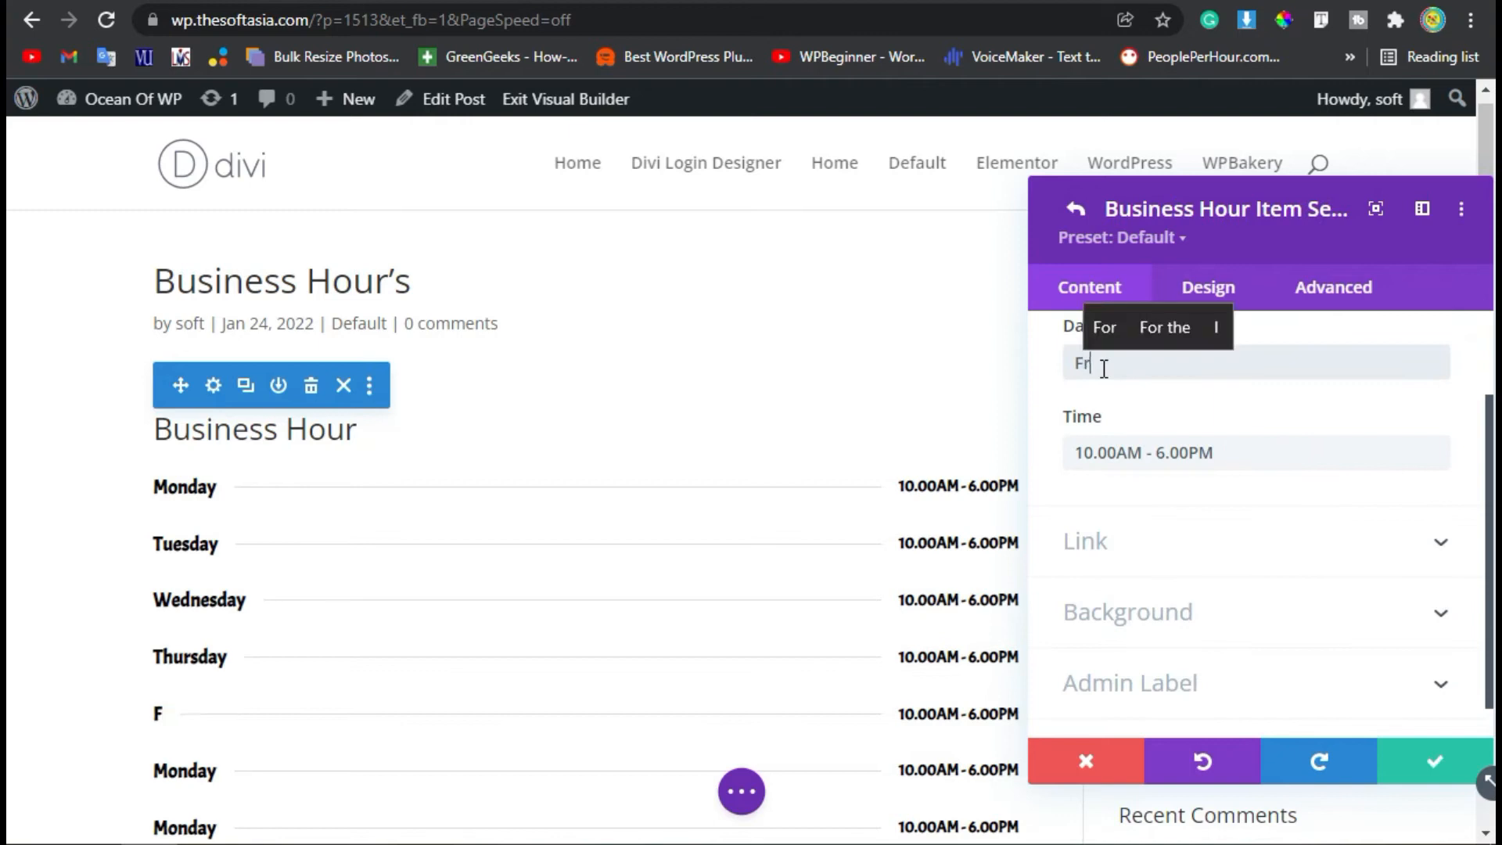
text(iday)
key(Up)
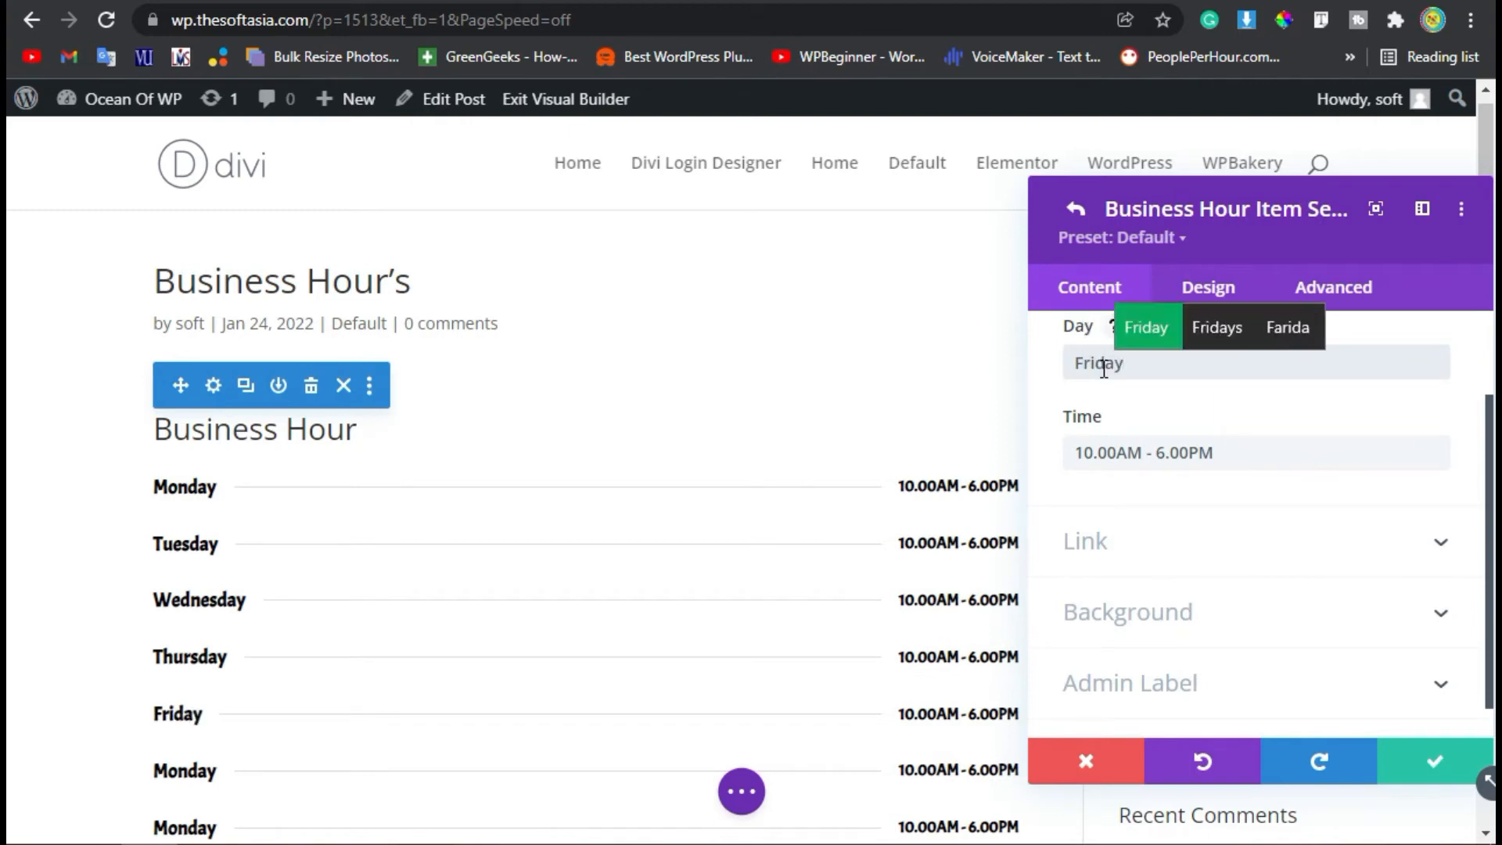
key(Return)
key(Delete)
key(Delete)
key(Delete)
key(Delete)
key(Delete)
key(Delete)
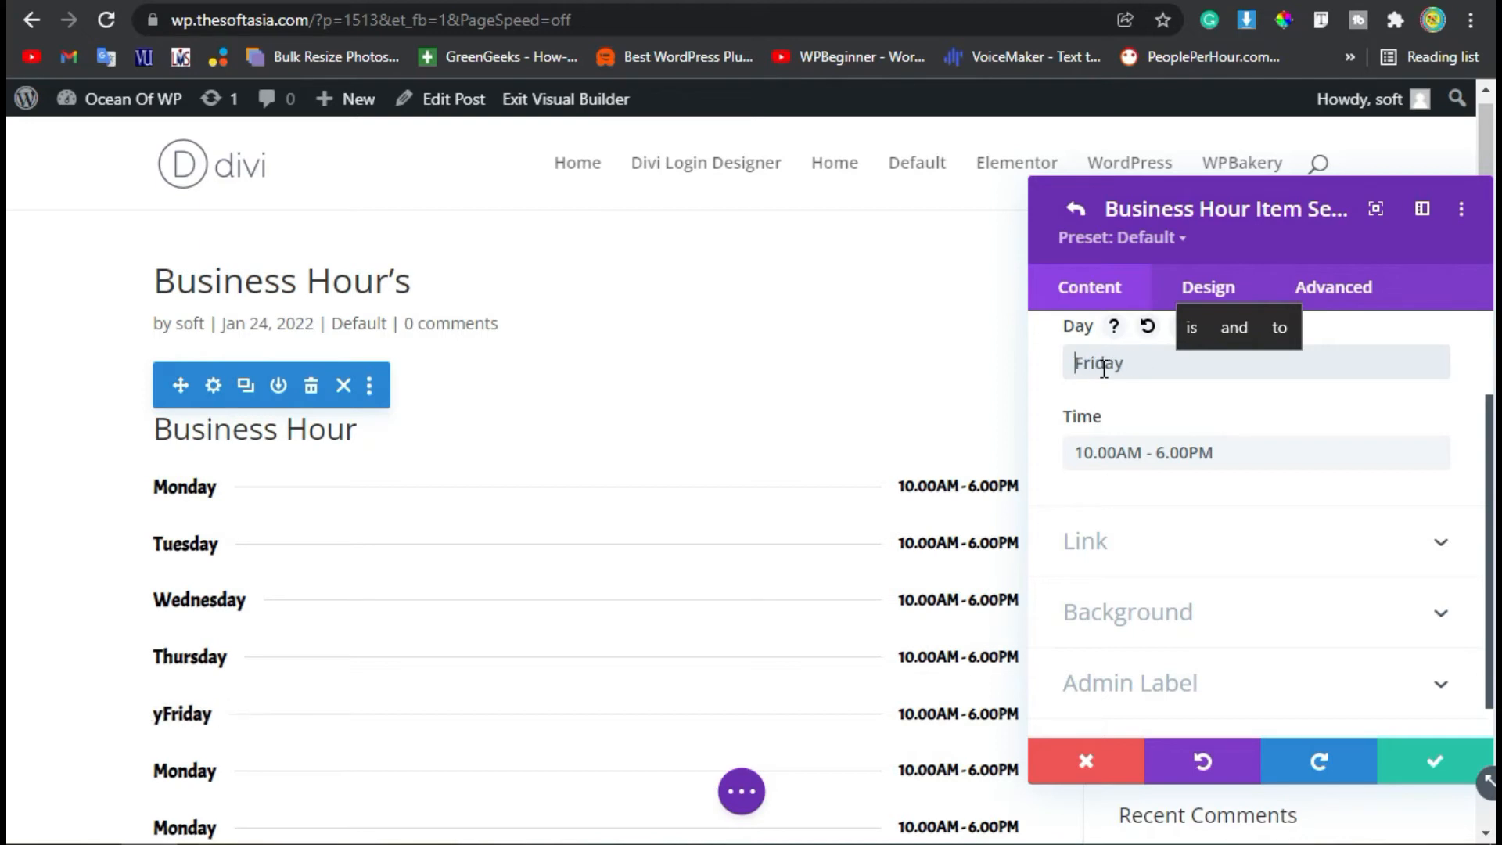
drag(1156, 452, 1164, 452)
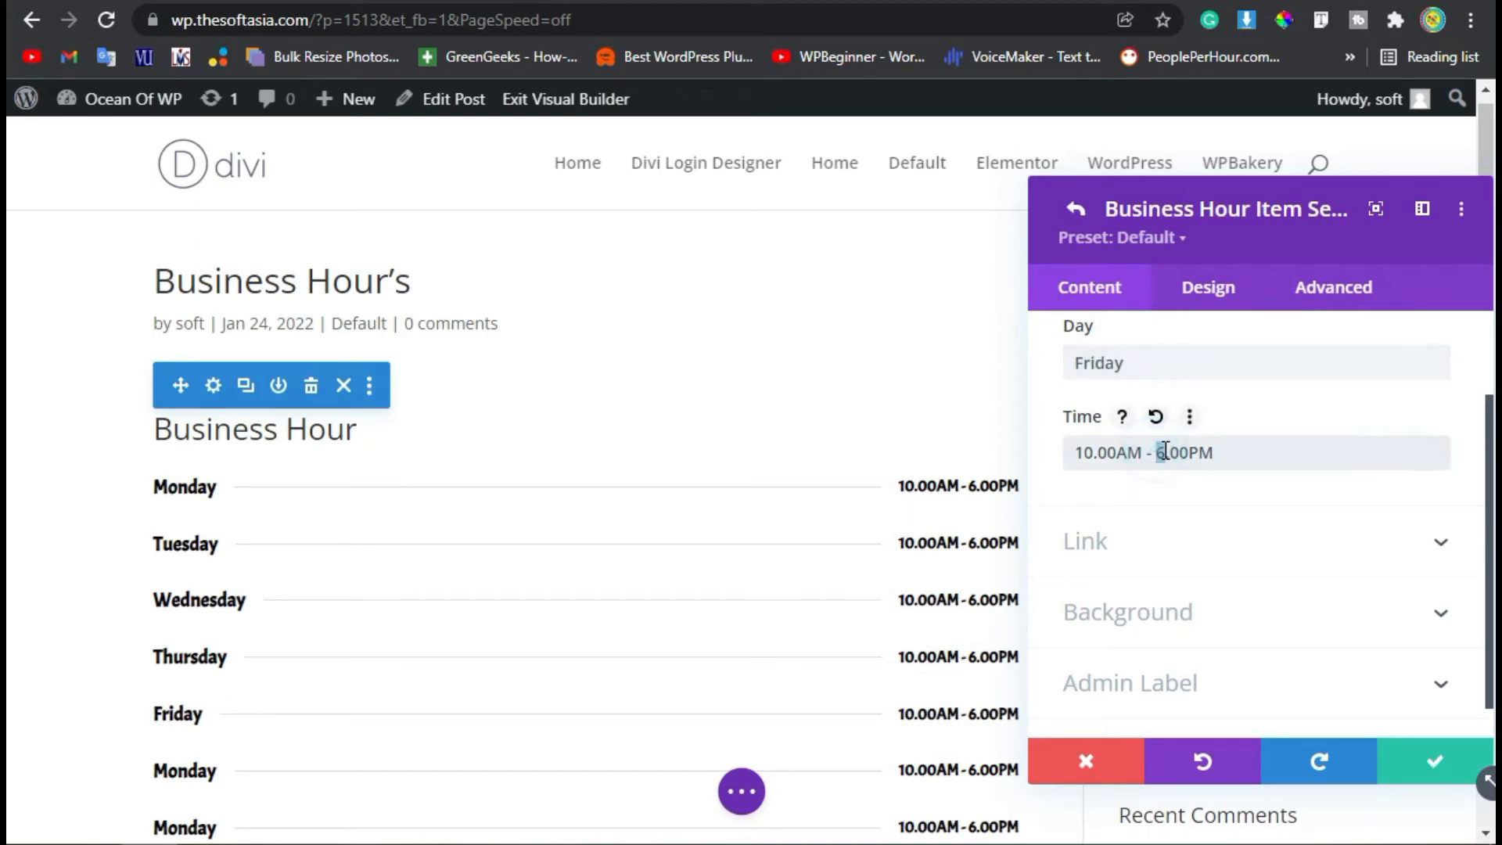
Color the Friday item's day text and time text green and save the item.
click(1195, 283)
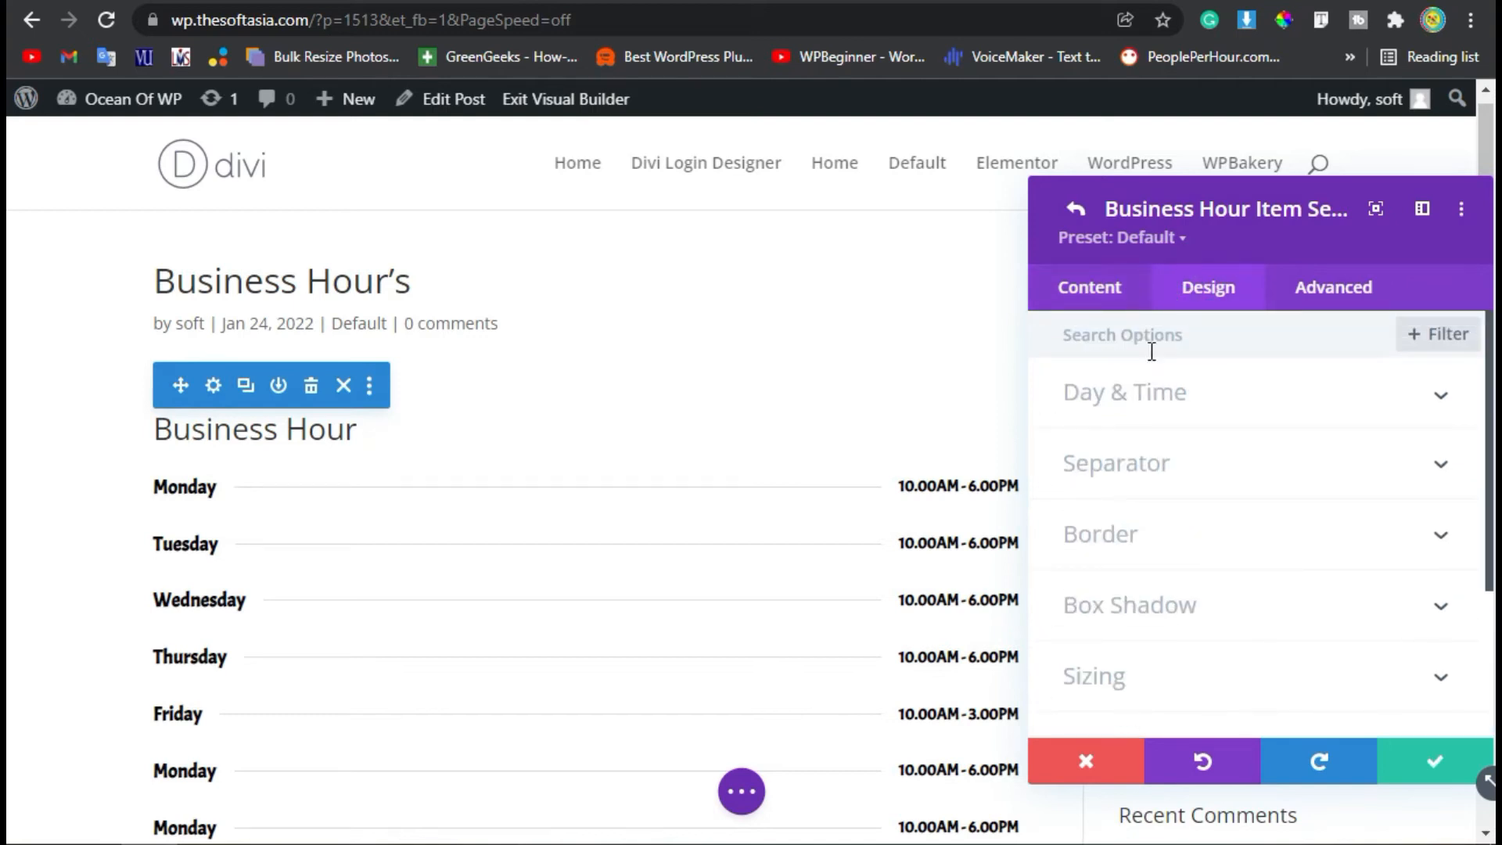
click(1150, 391)
scroll(1251, 571, down, 5)
click(1324, 450)
scroll(1311, 561, up, 2)
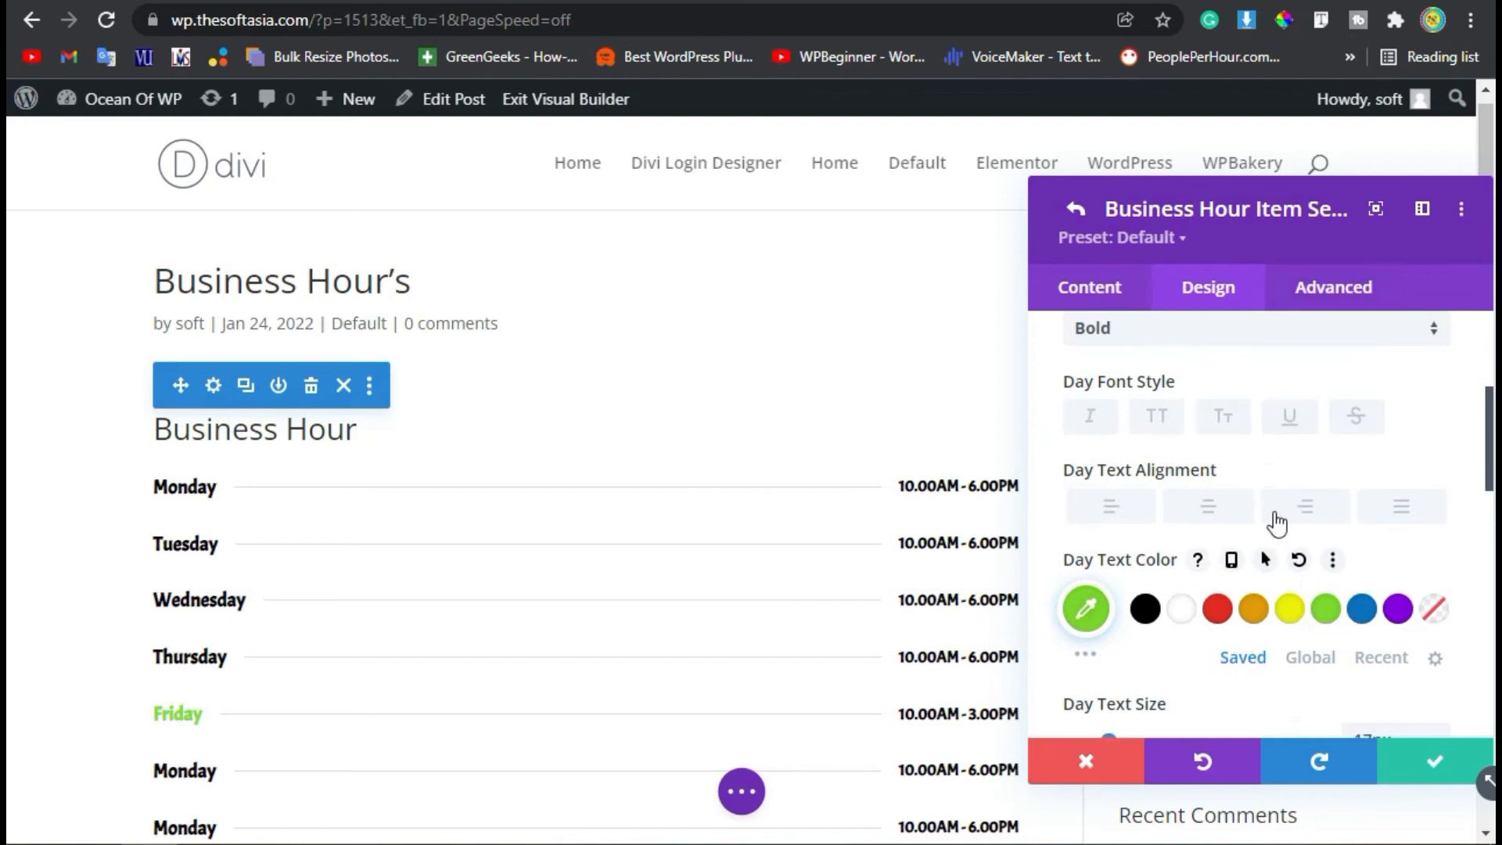
scroll(1276, 523, up, 5)
click(1280, 439)
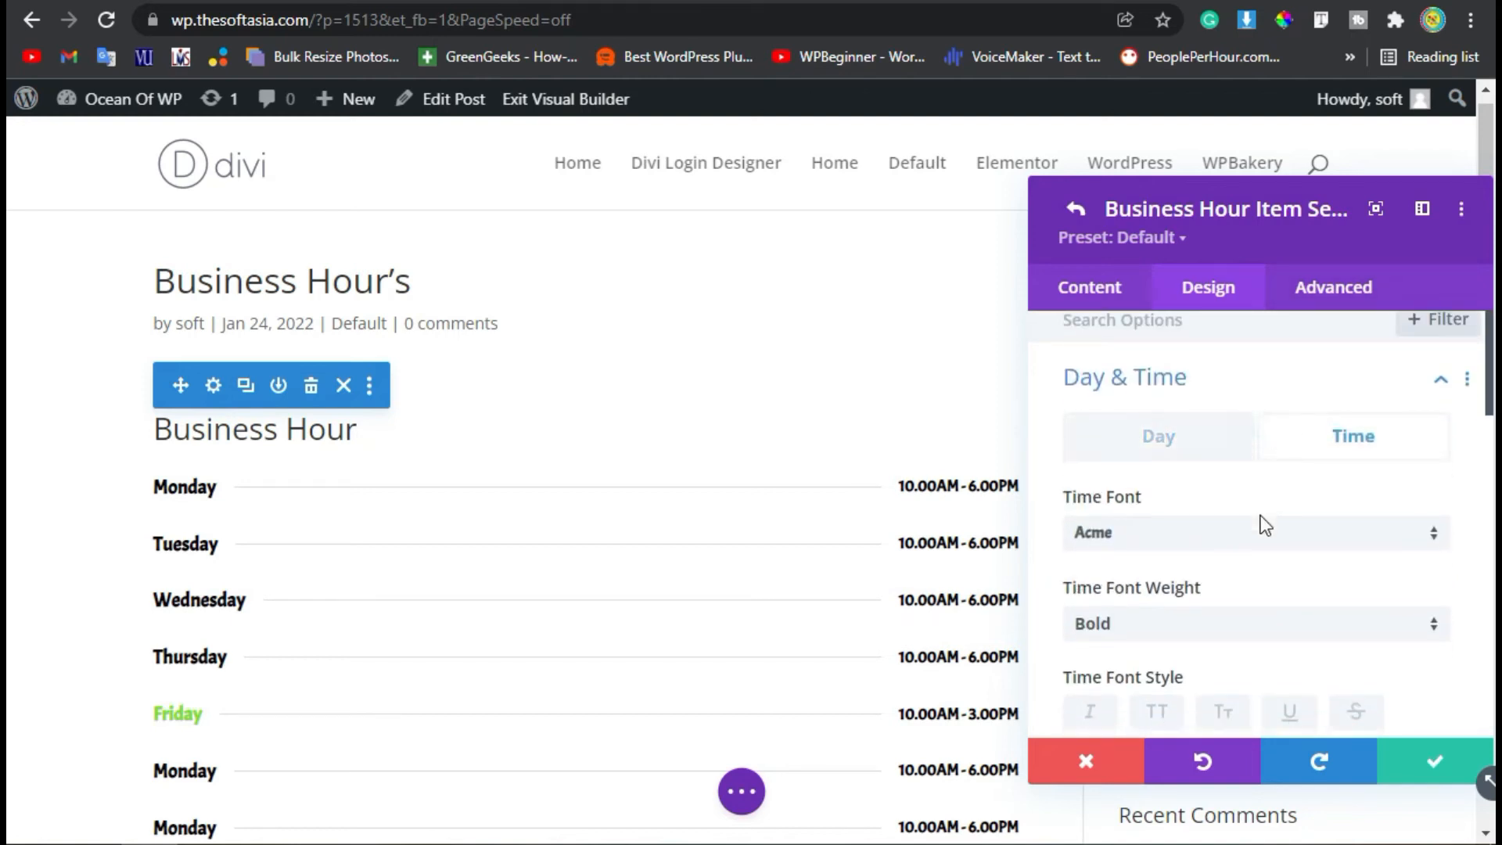
scroll(1265, 526, down, 5)
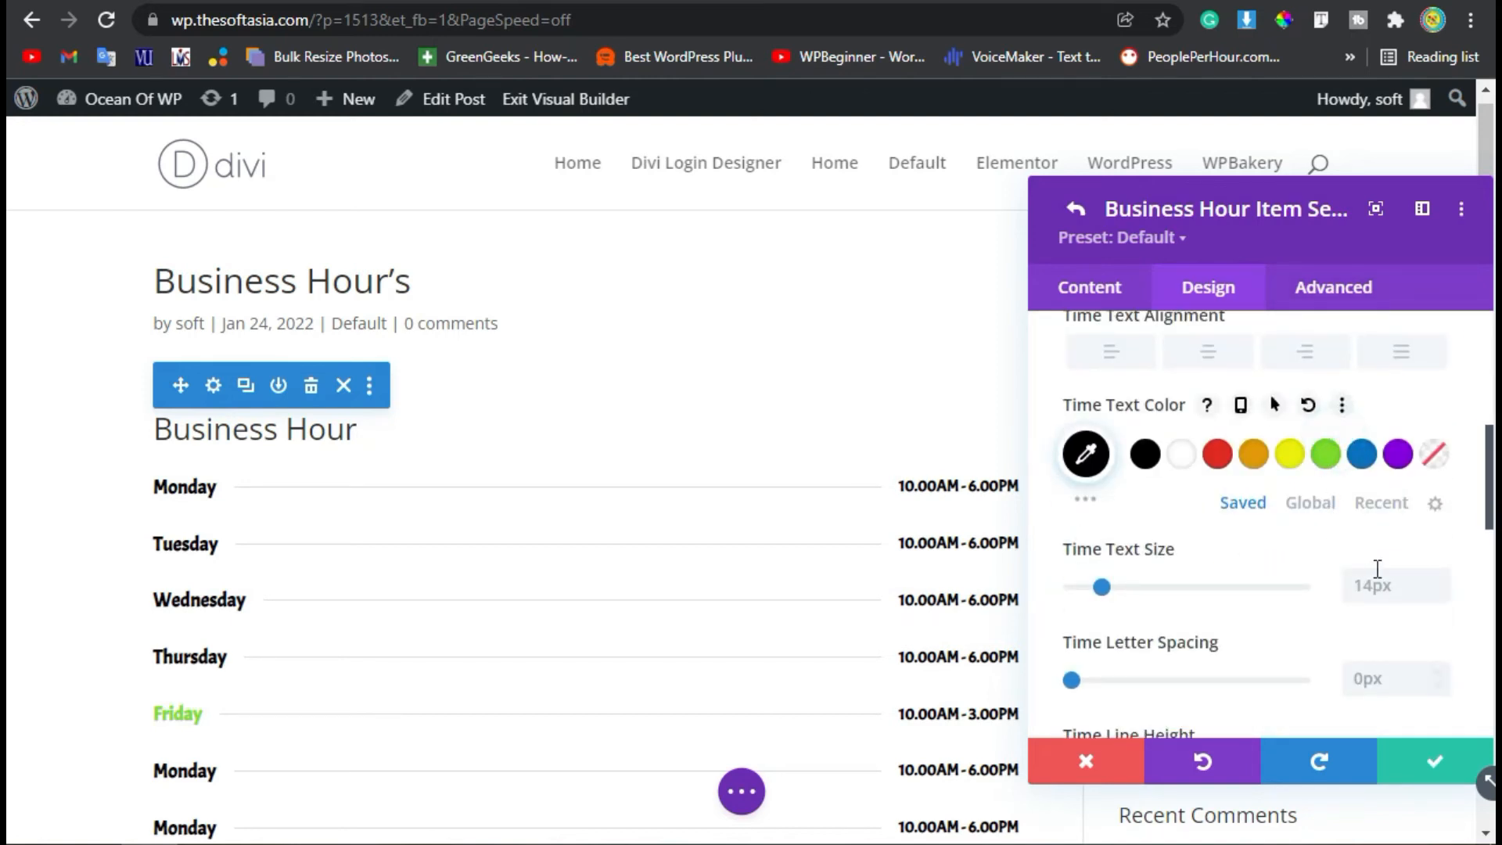
click(1339, 454)
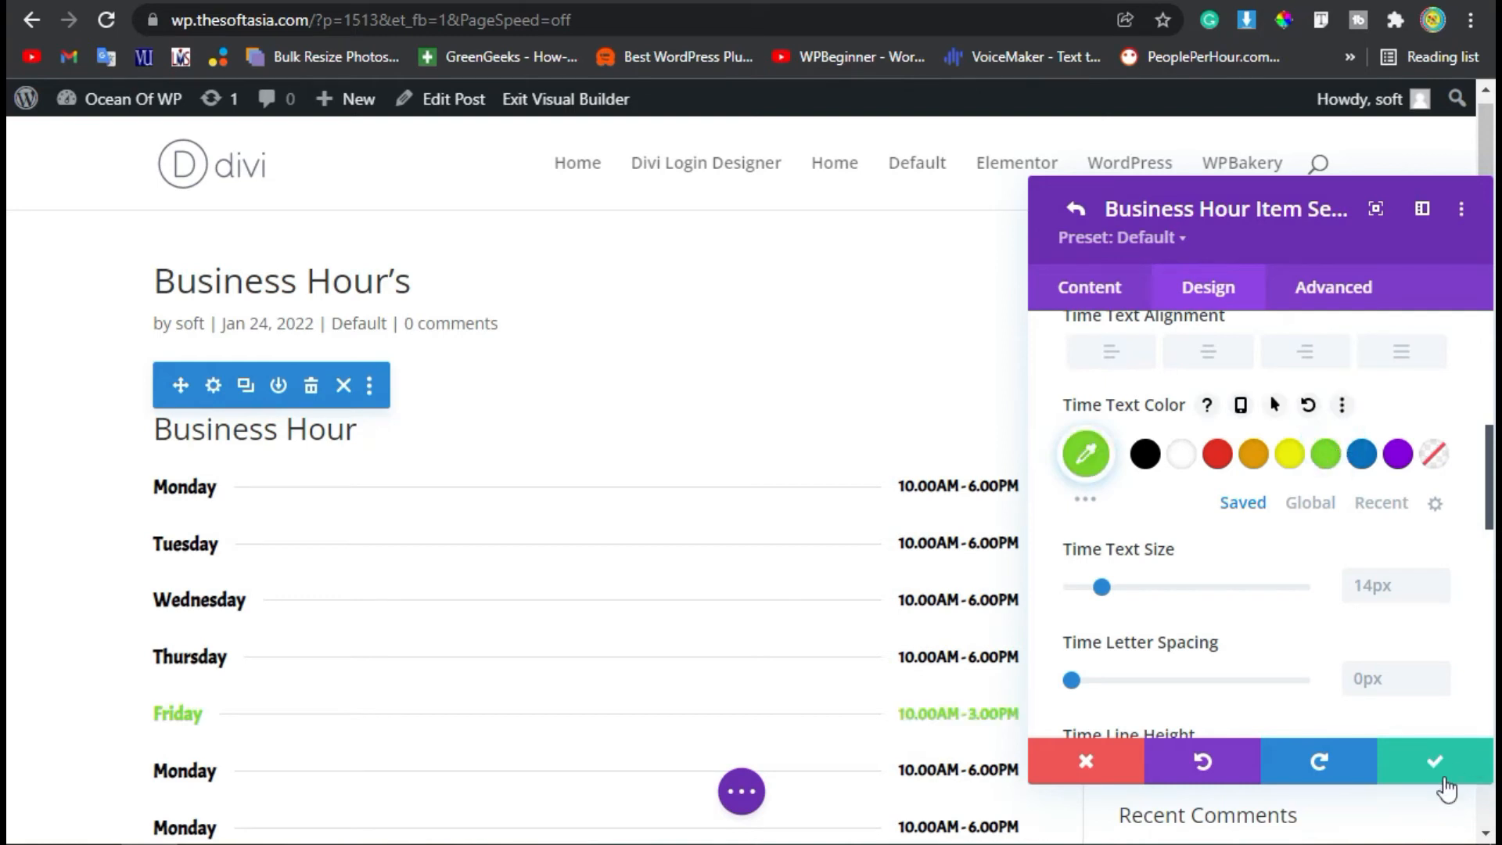
Change the sixth item's day to Saturday and save the item.
scroll(1152, 566, down, 2)
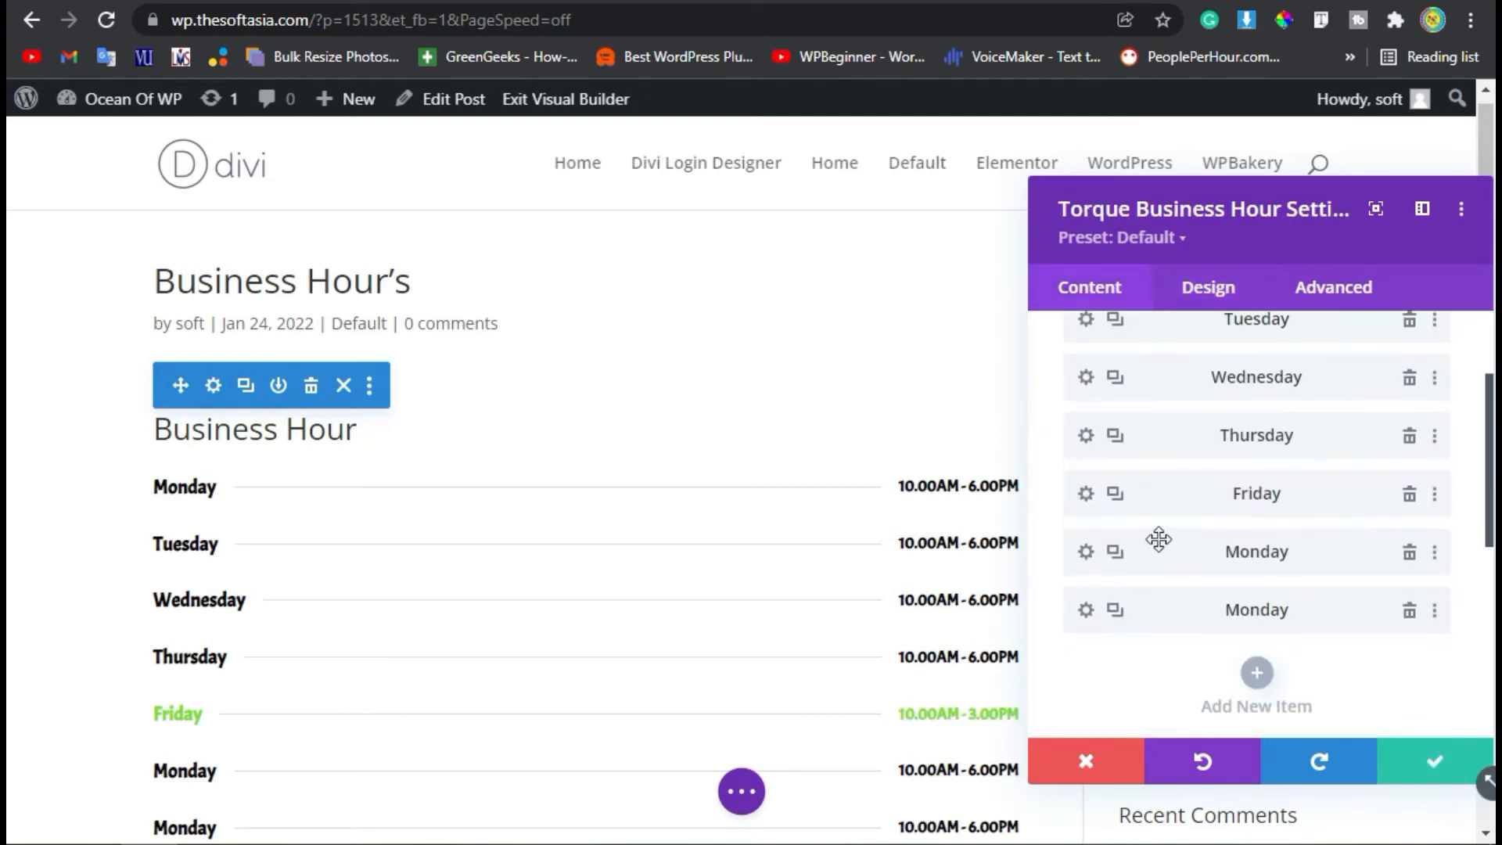
click(1087, 552)
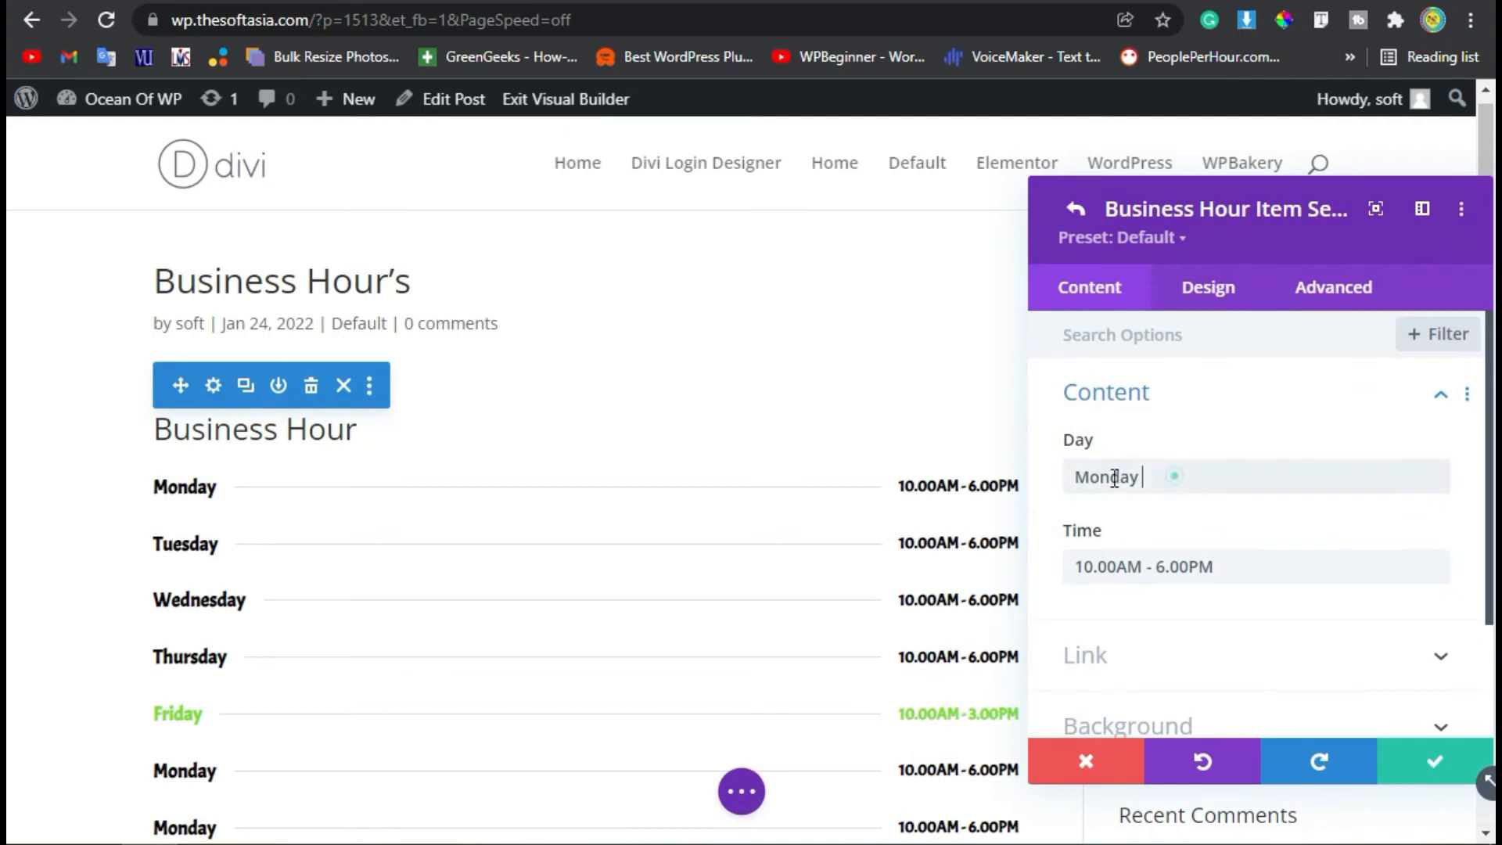
double_click(1115, 479)
text(Satu)
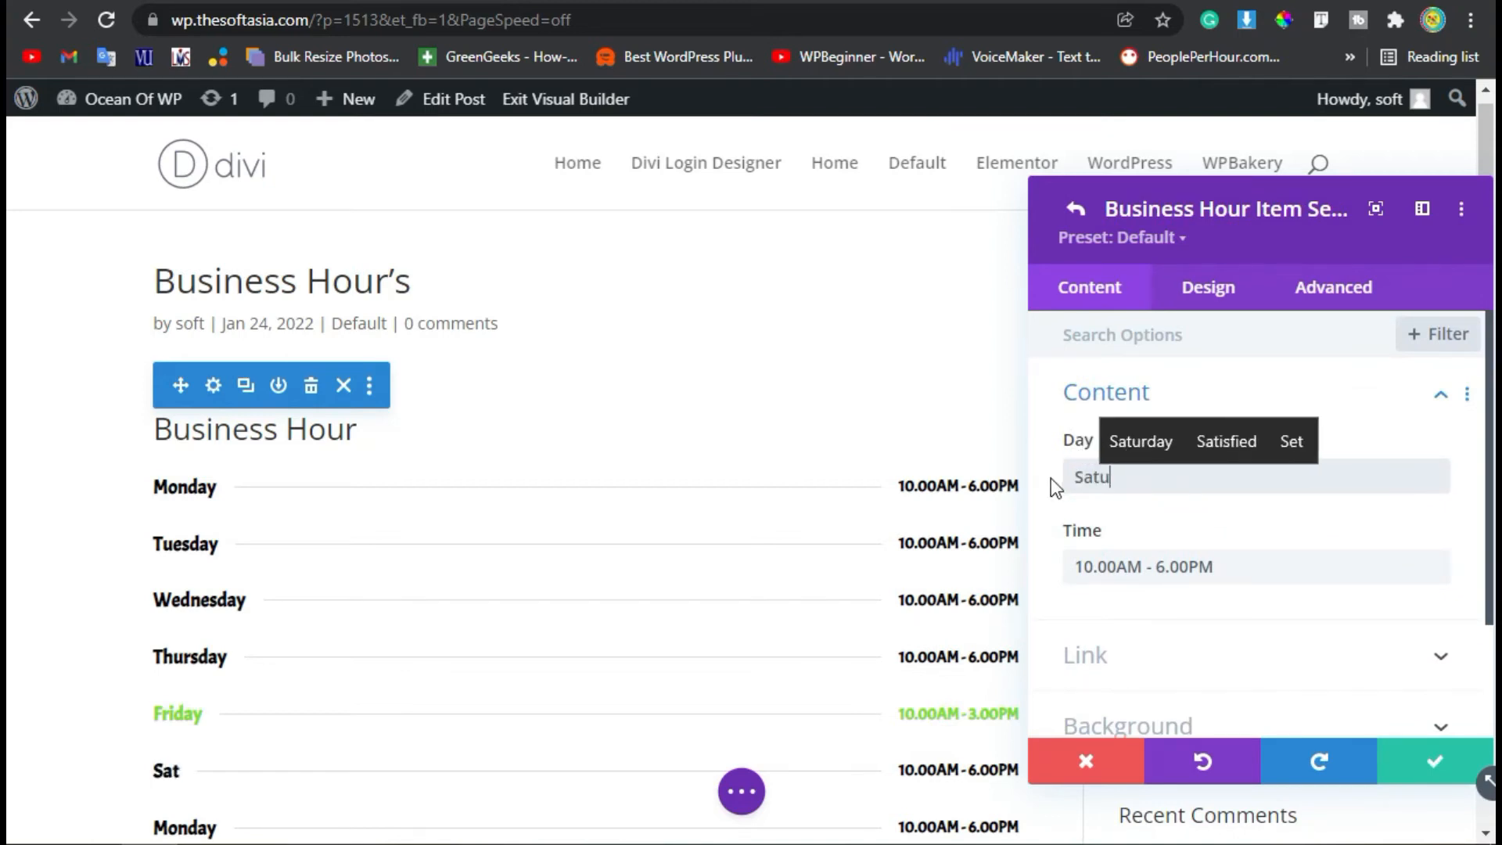
text(rdSaturday)
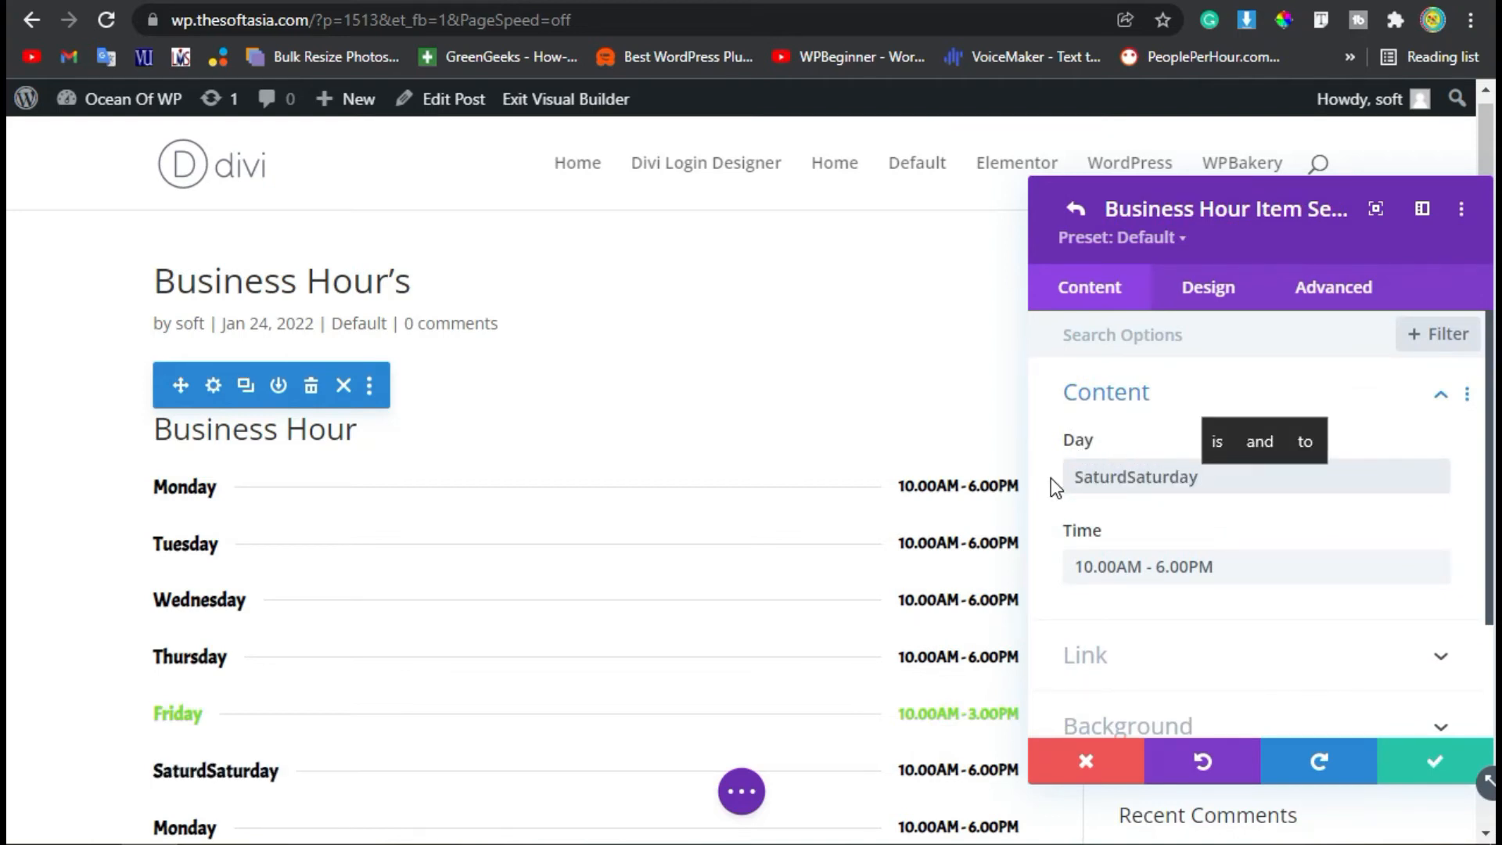
click(1127, 471)
drag(1123, 471, 1054, 523)
key(BackSpace)
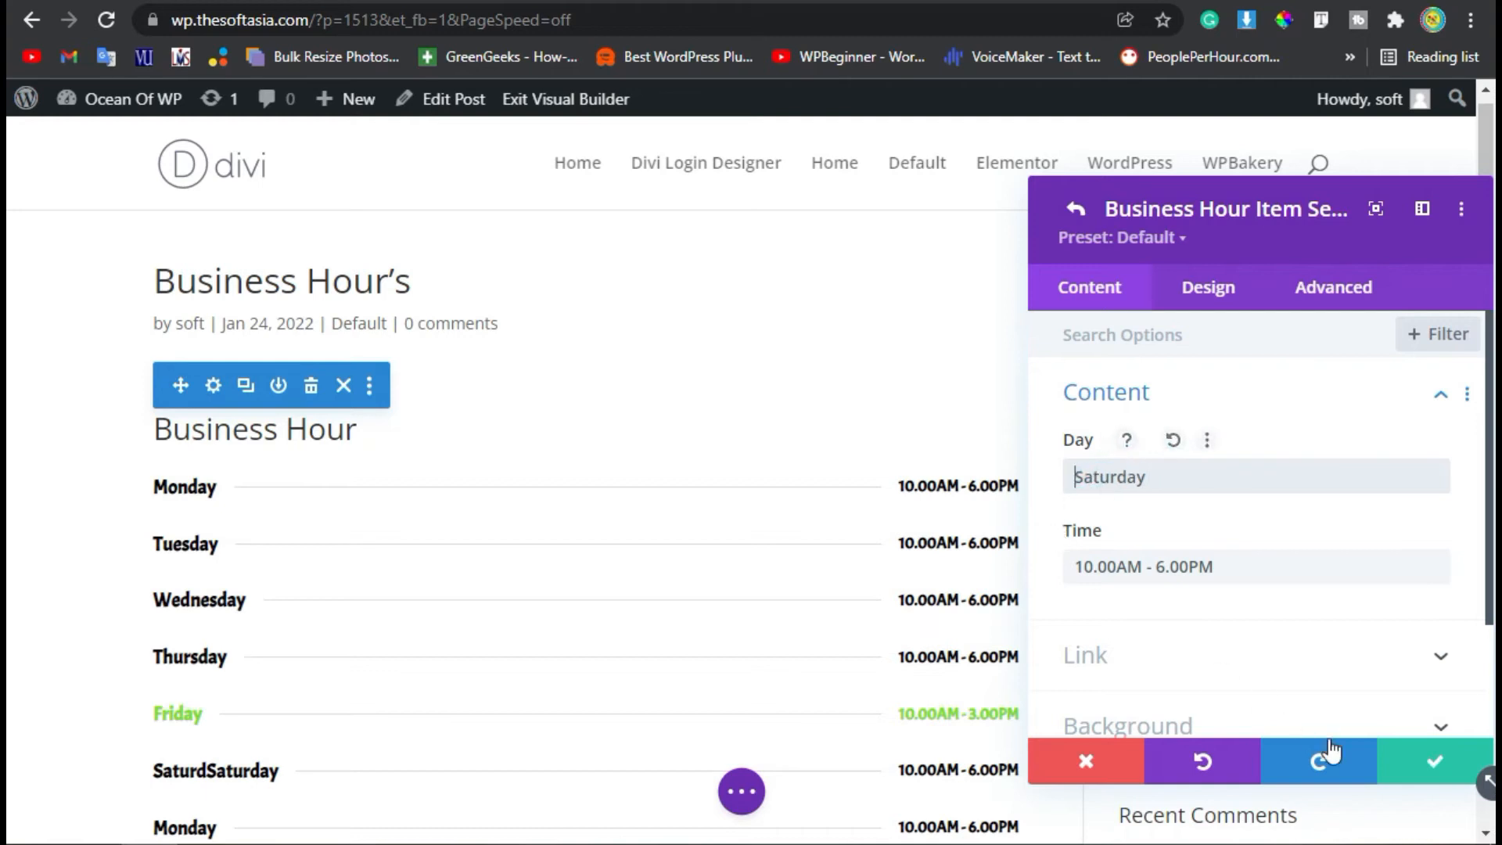
click(1432, 772)
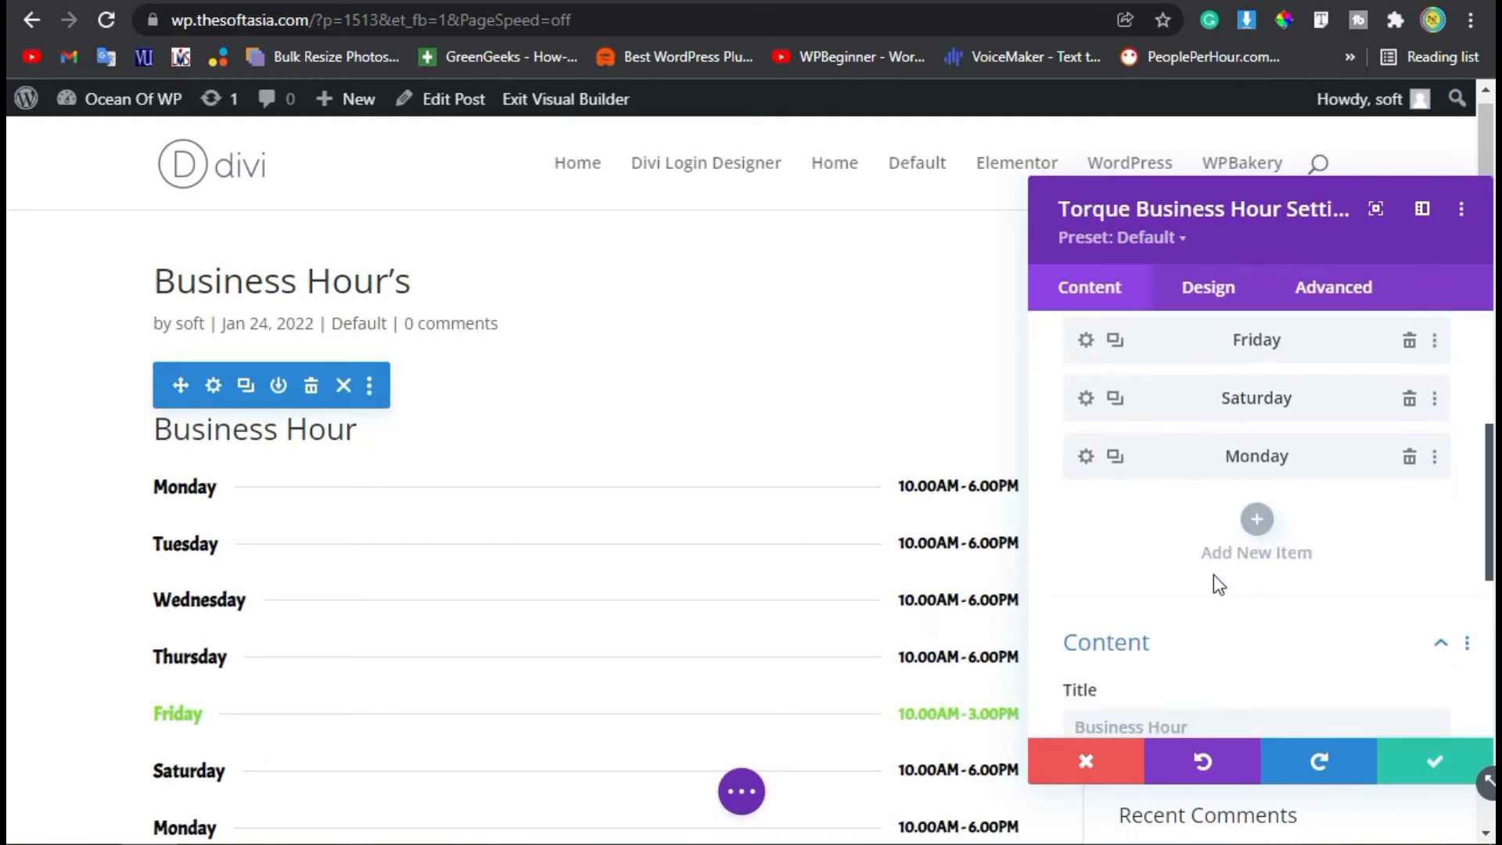
Set the seventh item's day to SundaSunday and its time to OFF.
click(1084, 458)
scroll(1204, 438, up, 2)
drag(1156, 472, 1056, 477)
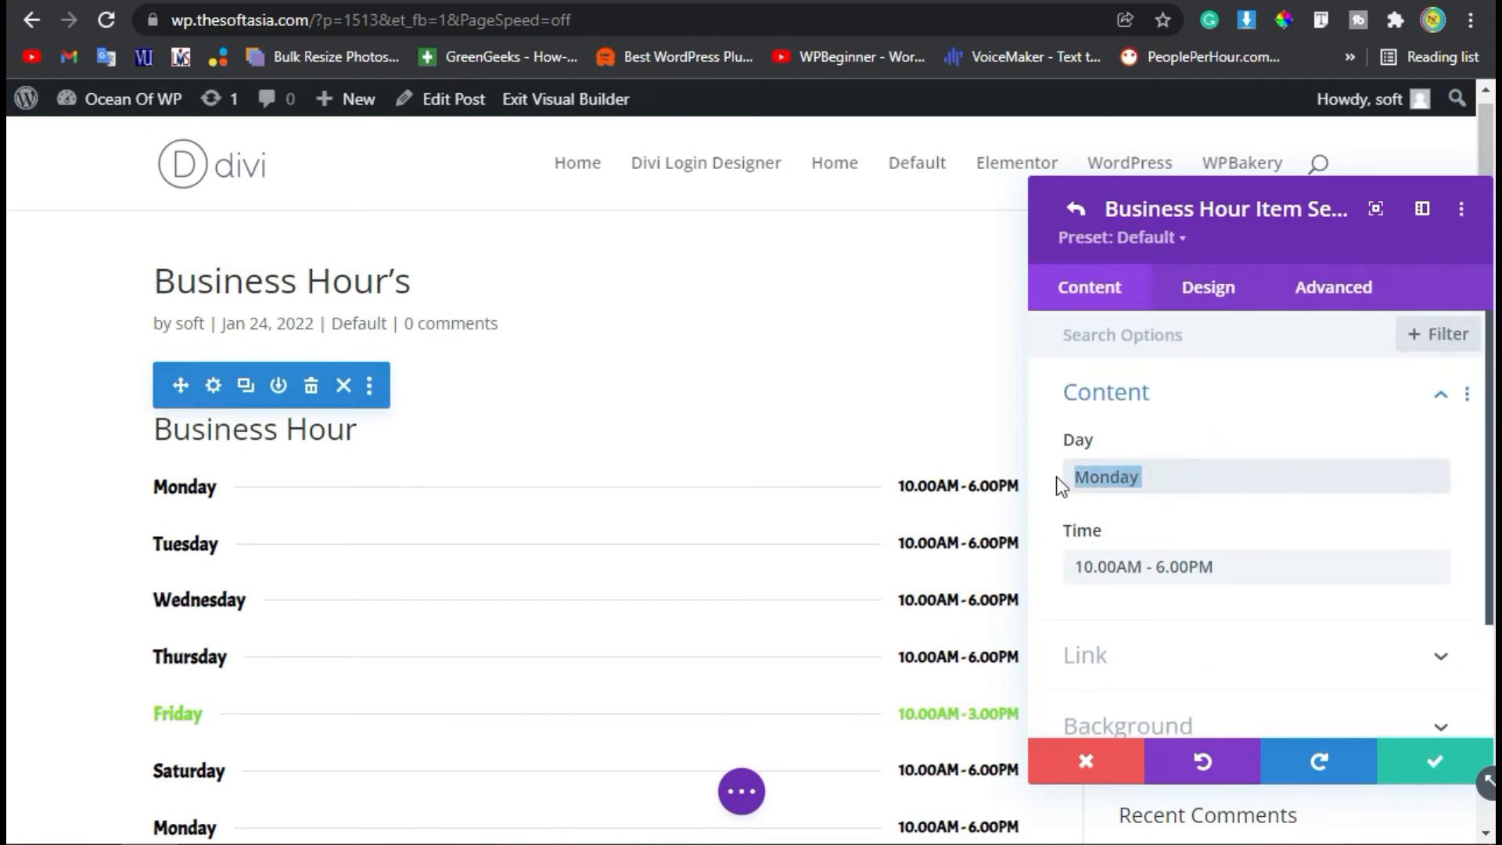
text(Sunda)
key(Up)
key(Return)
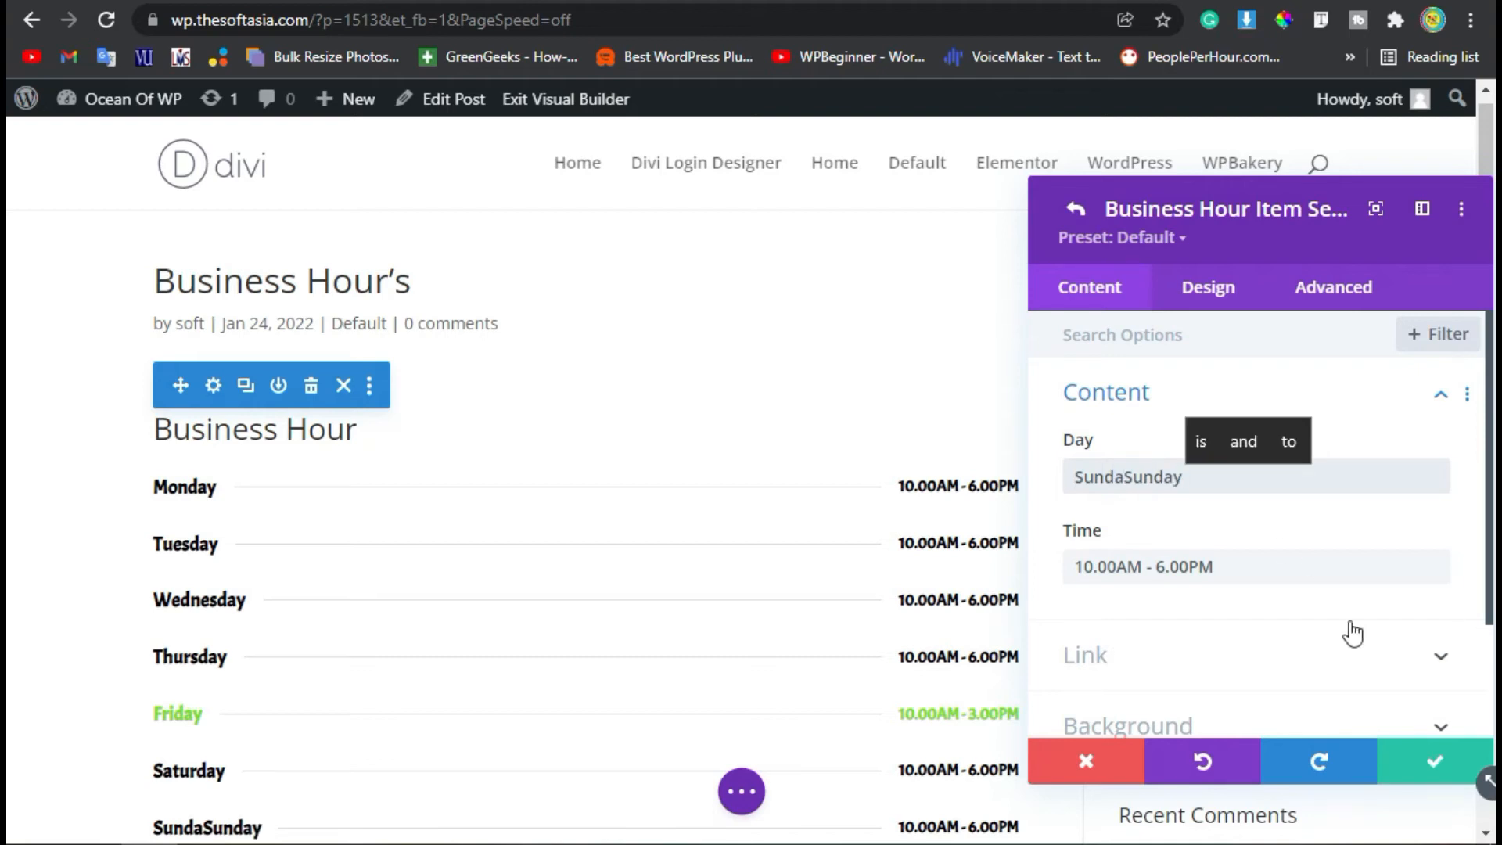
drag(1281, 567, 1067, 566)
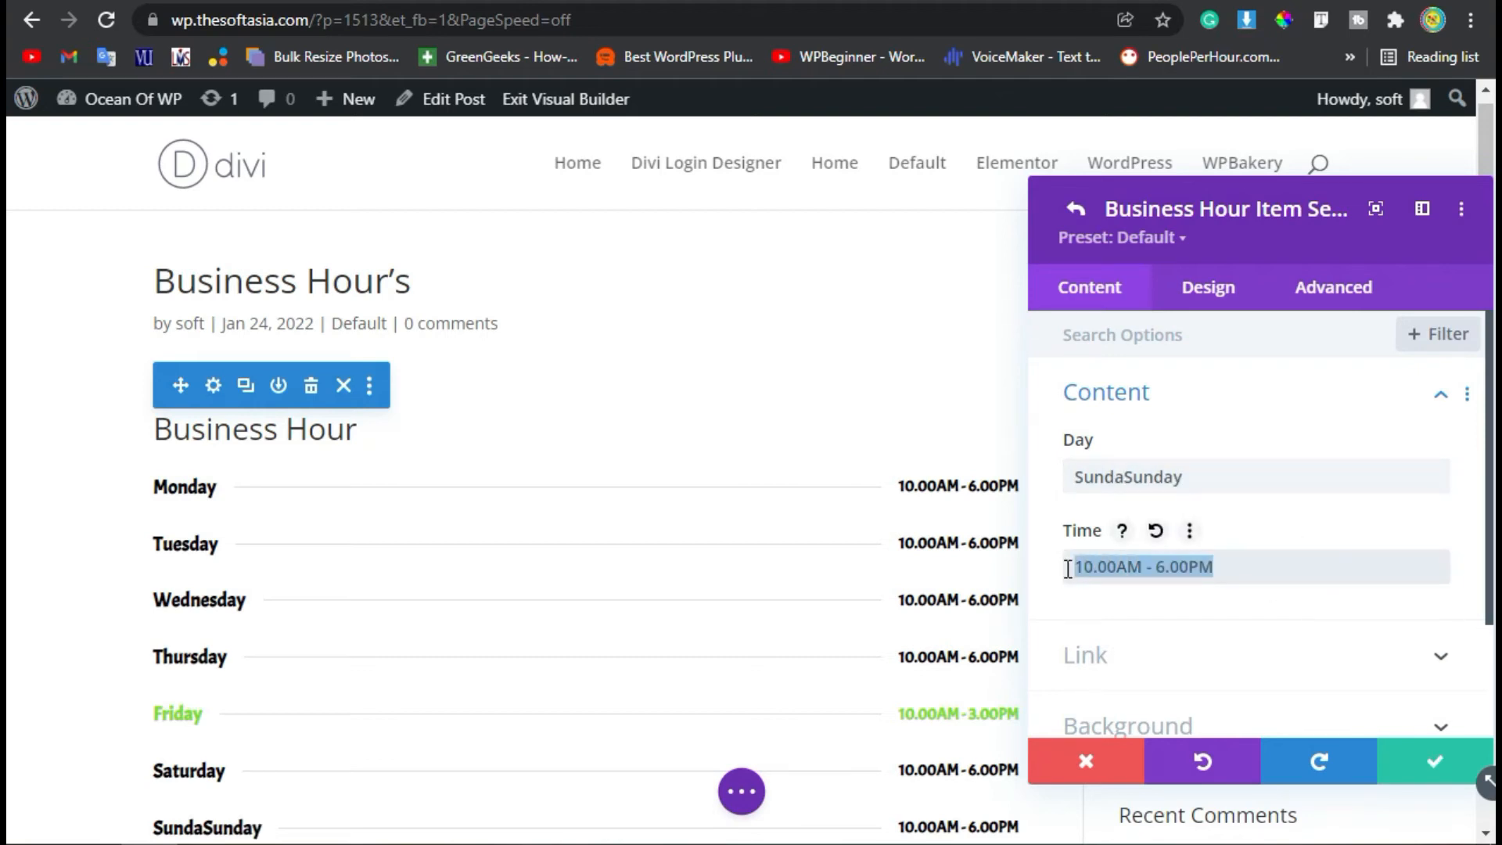
text(OFF)
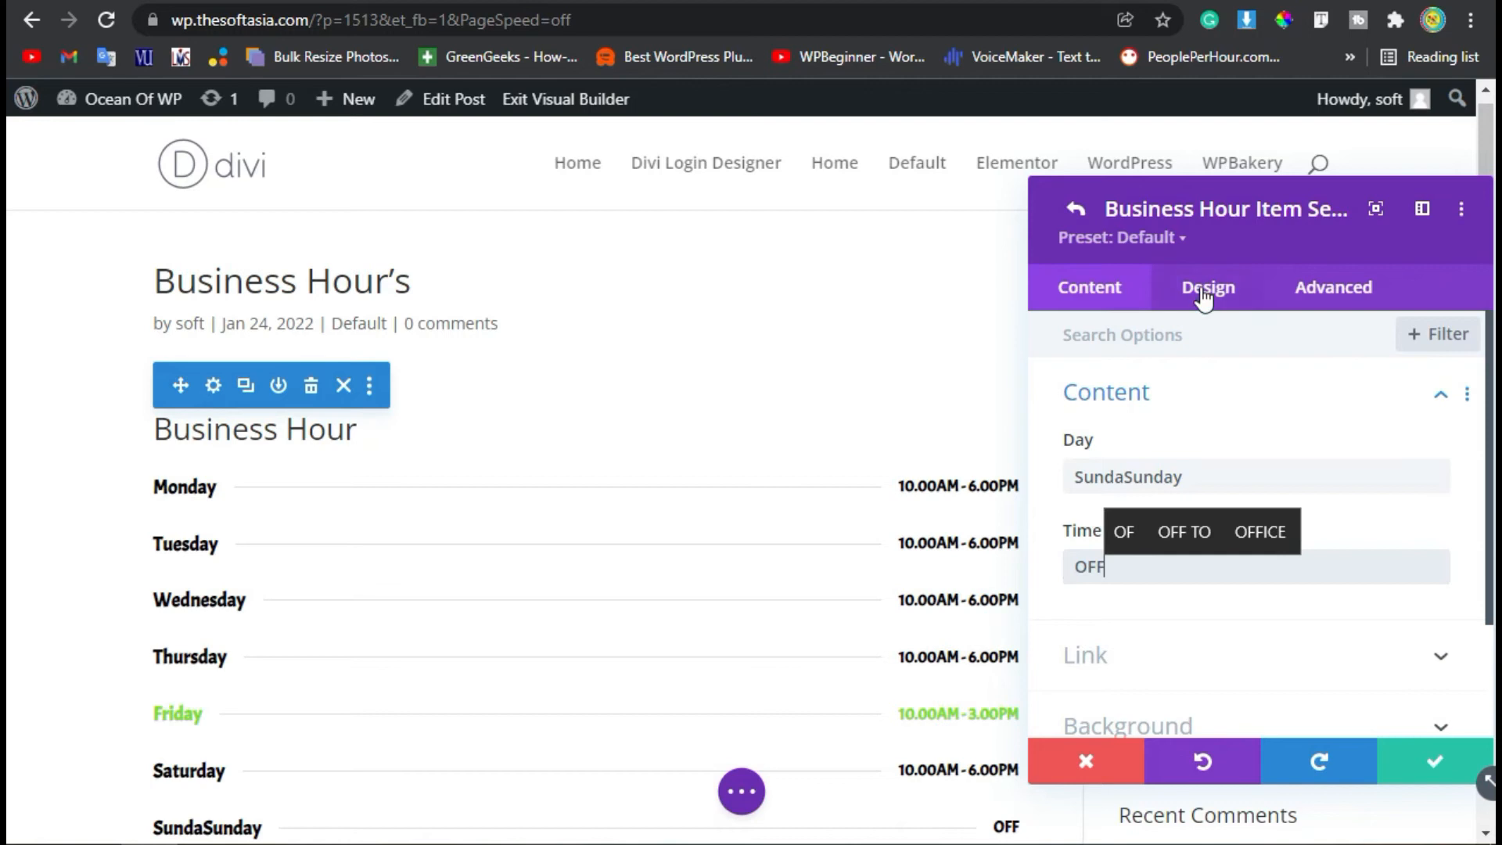
Color the last item's time text and day text red (#e02b20) and save the item.
click(1203, 299)
scroll(1126, 533, up, 3)
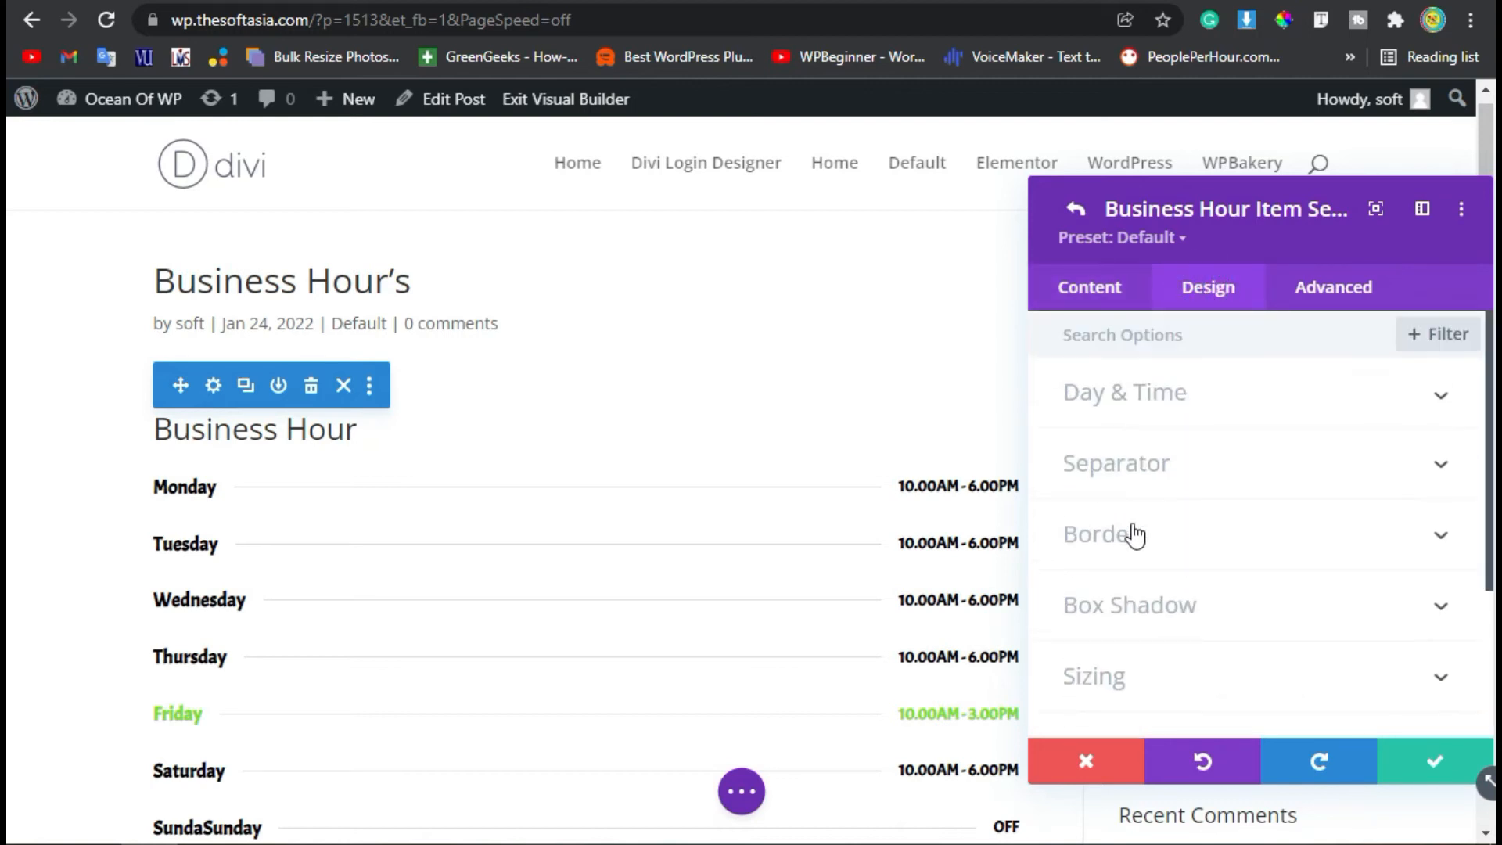
click(1124, 395)
scroll(1142, 565, down, 4)
click(1221, 610)
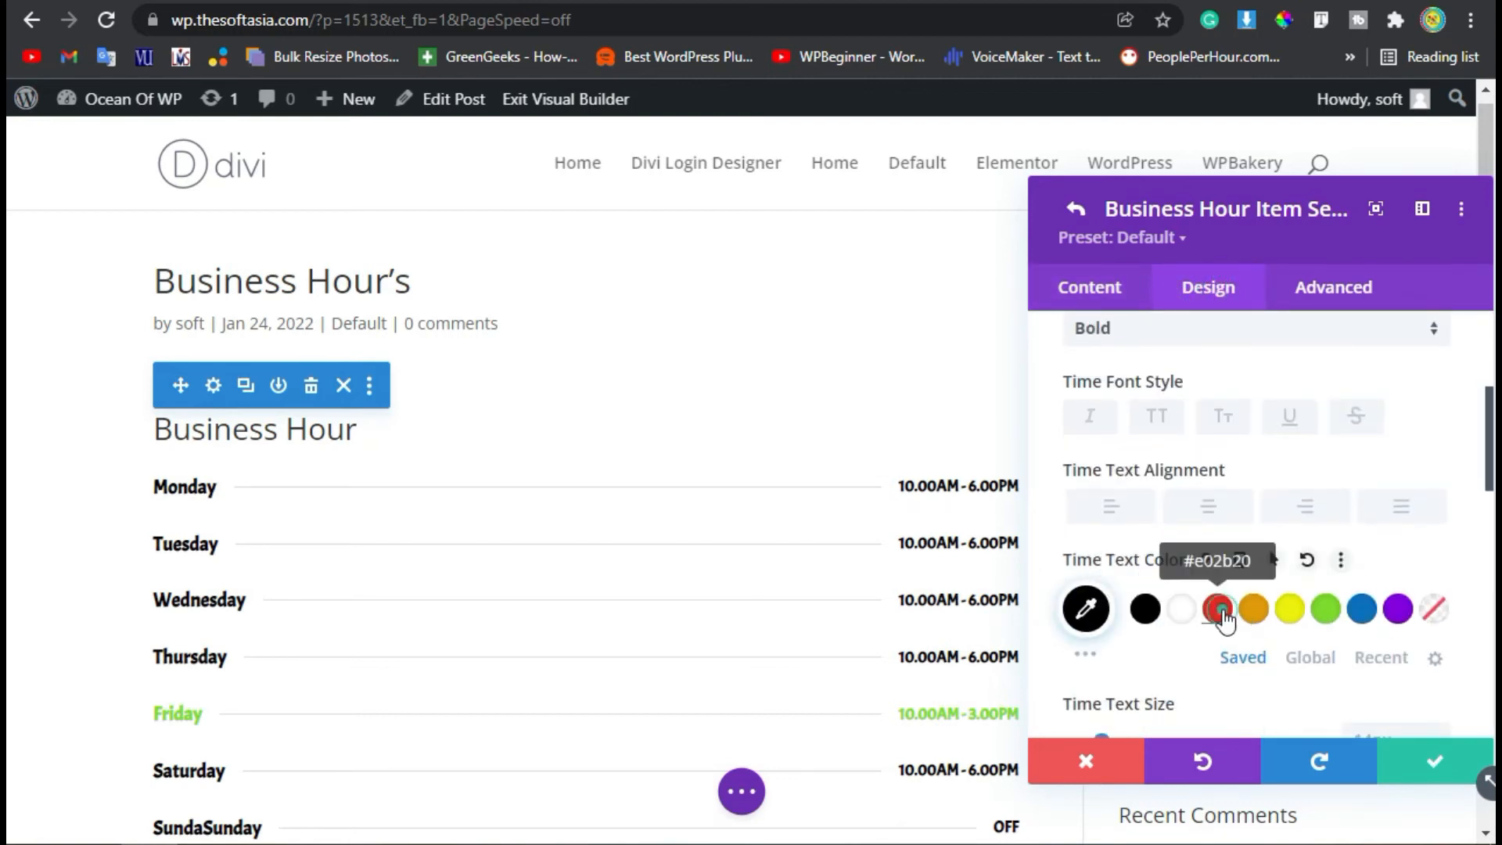
scroll(1251, 548, up, 4)
click(1220, 468)
scroll(1220, 509, down, 4)
click(1215, 607)
click(1442, 778)
scroll(854, 707, down, 5)
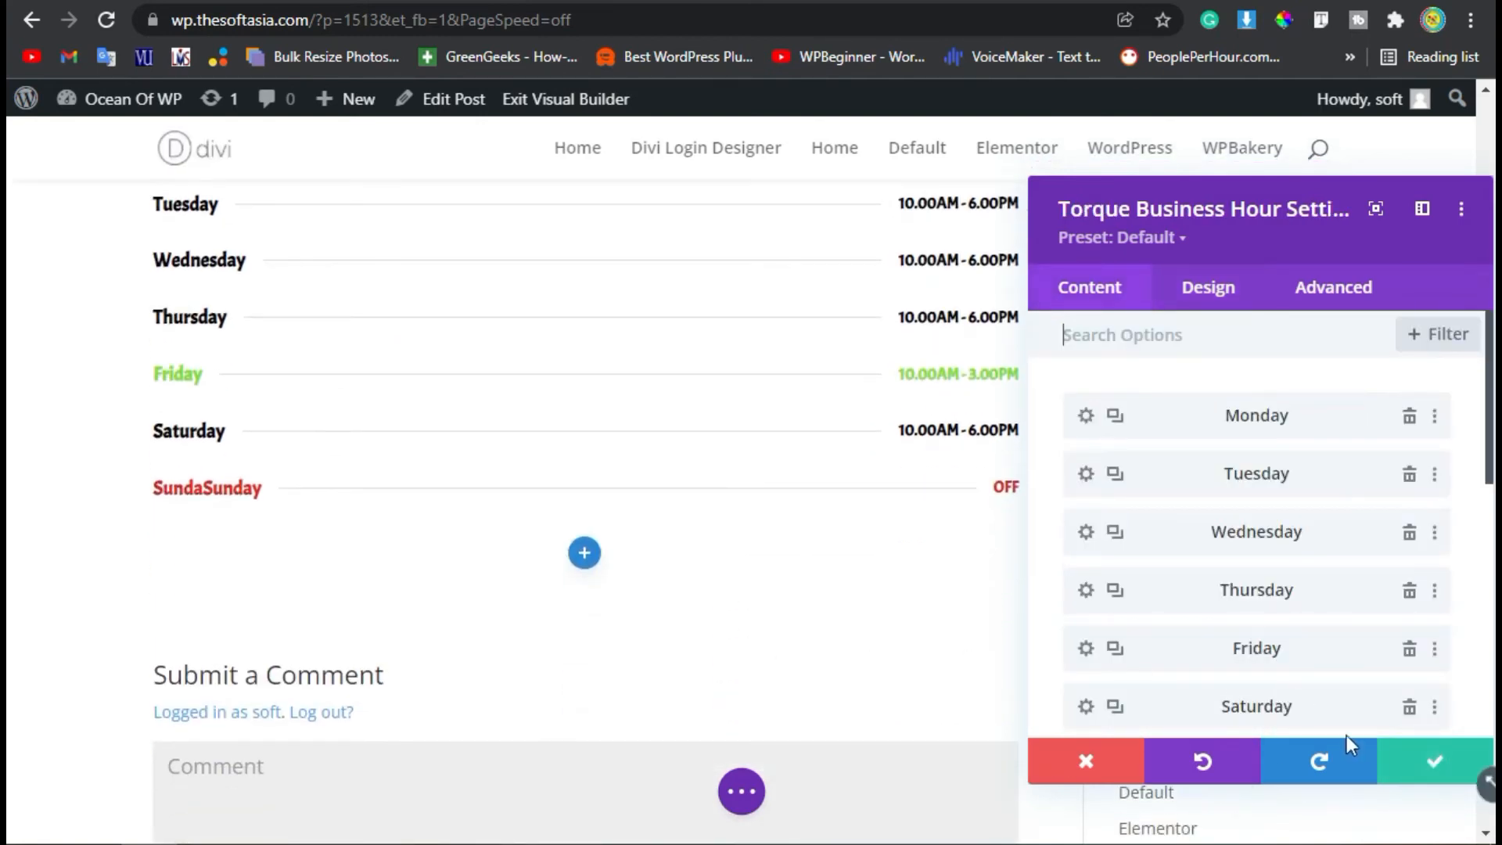
Set the Business Hour module's title to "Our Availability".
scroll(767, 509, up, 5)
scroll(1291, 485, down, 4)
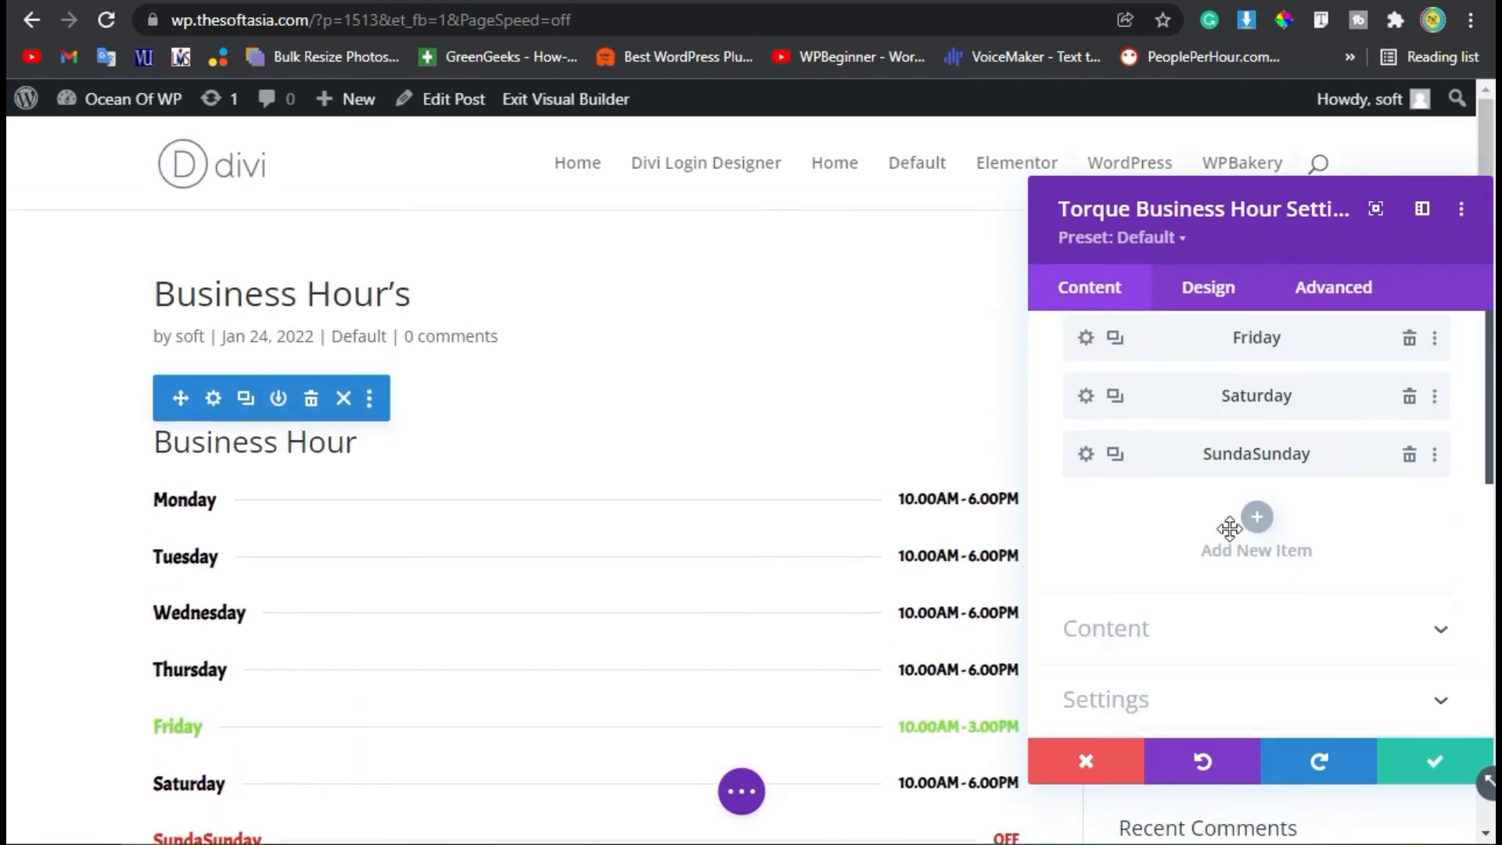
scroll(1211, 571, down, 2)
click(1149, 493)
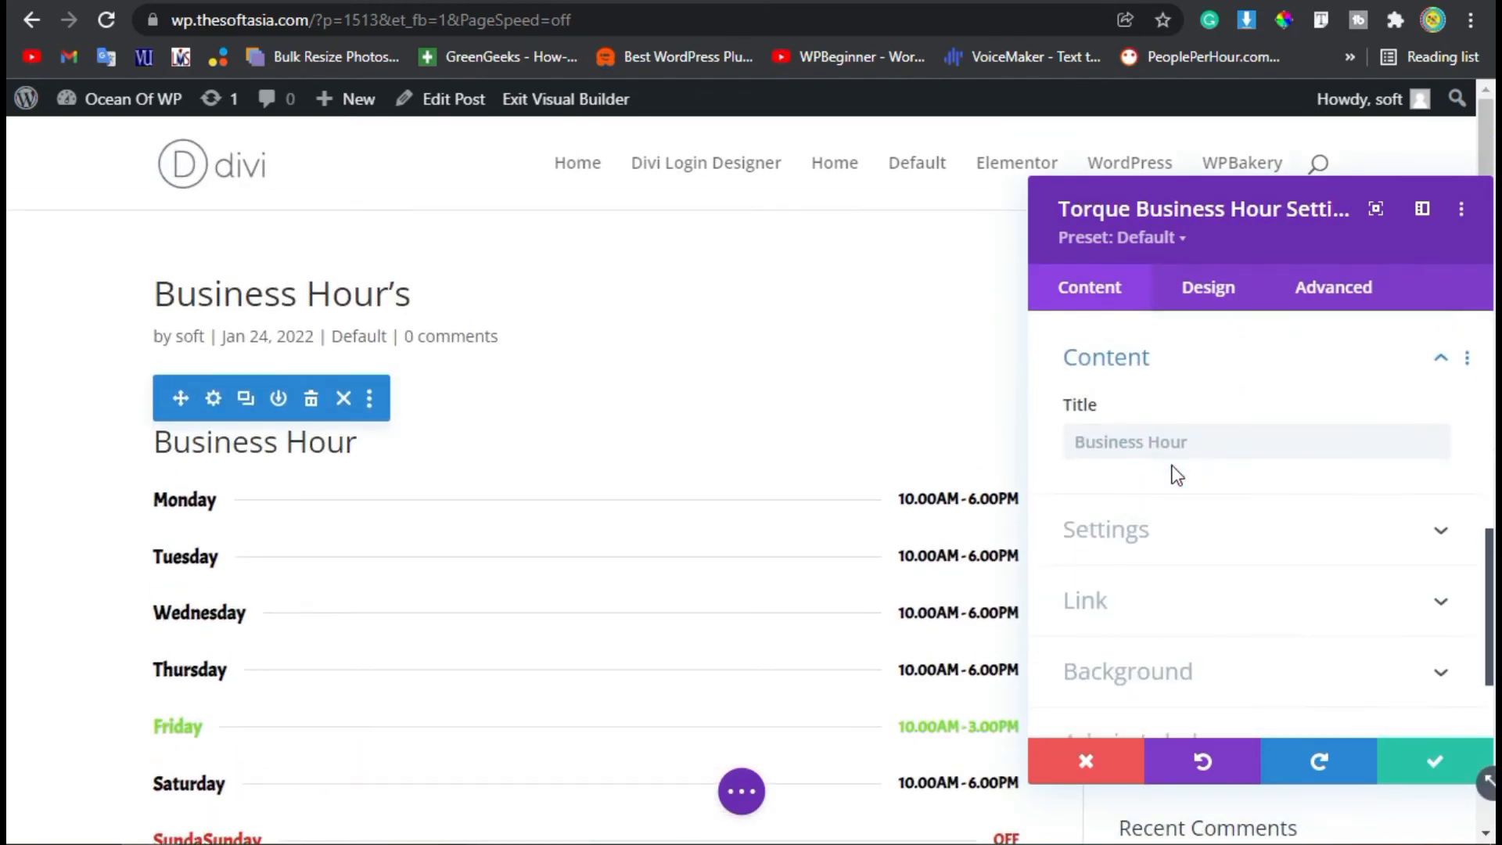
click(1213, 436)
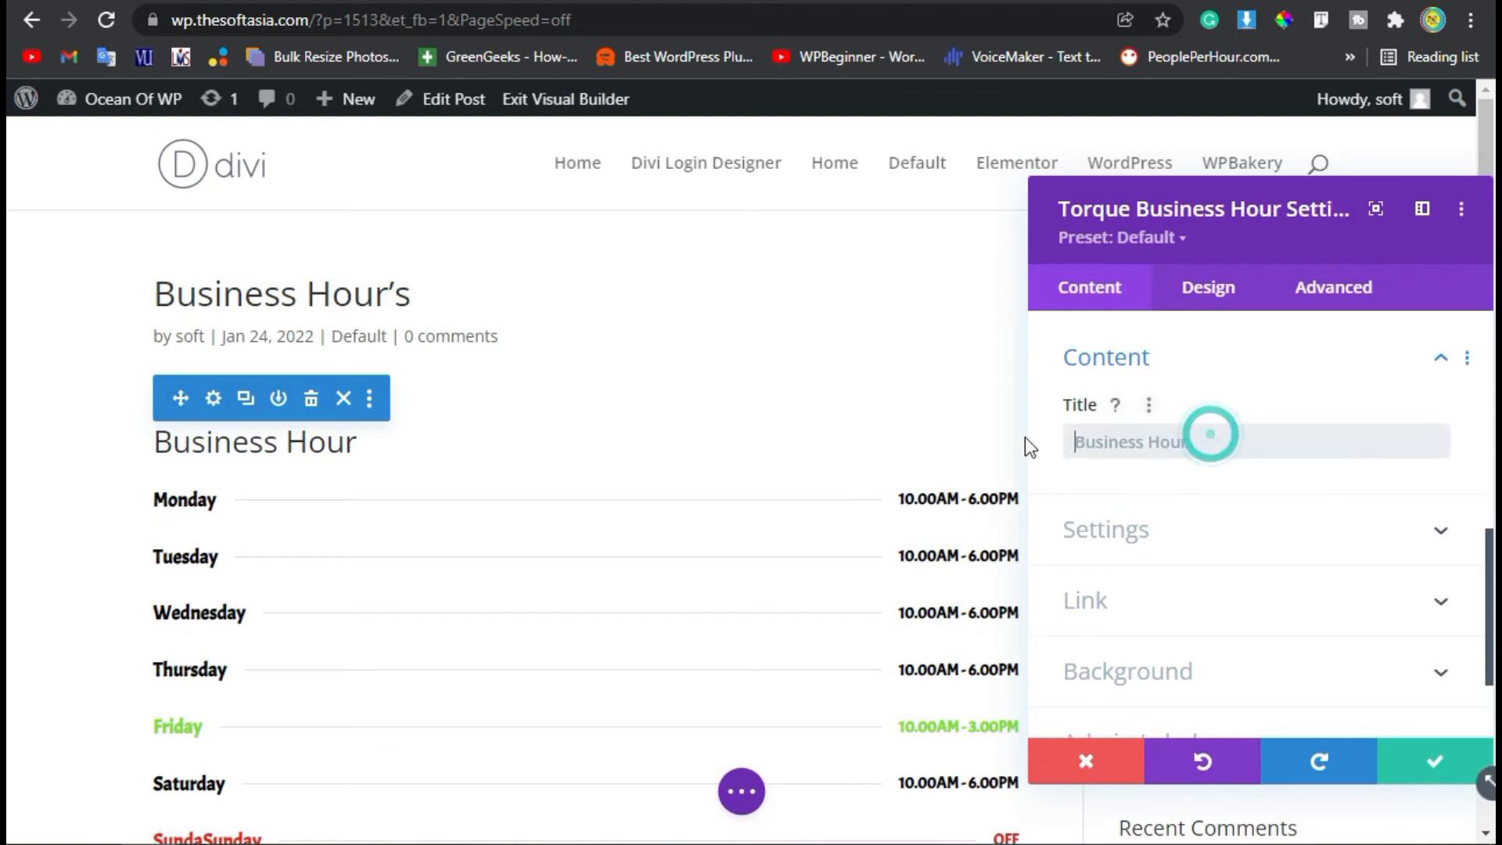
text(Our A)
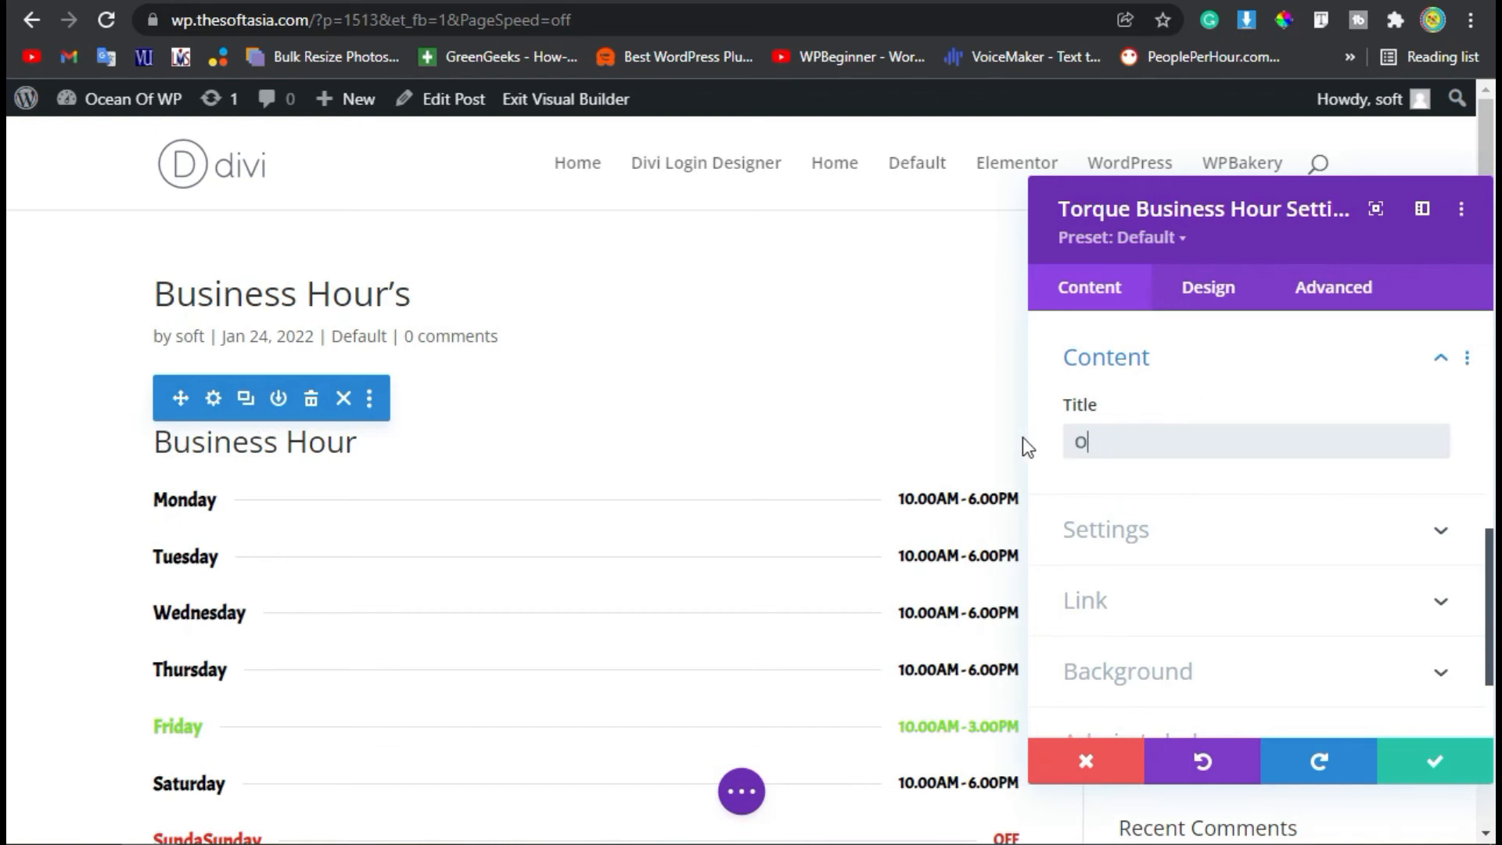
text(vau)
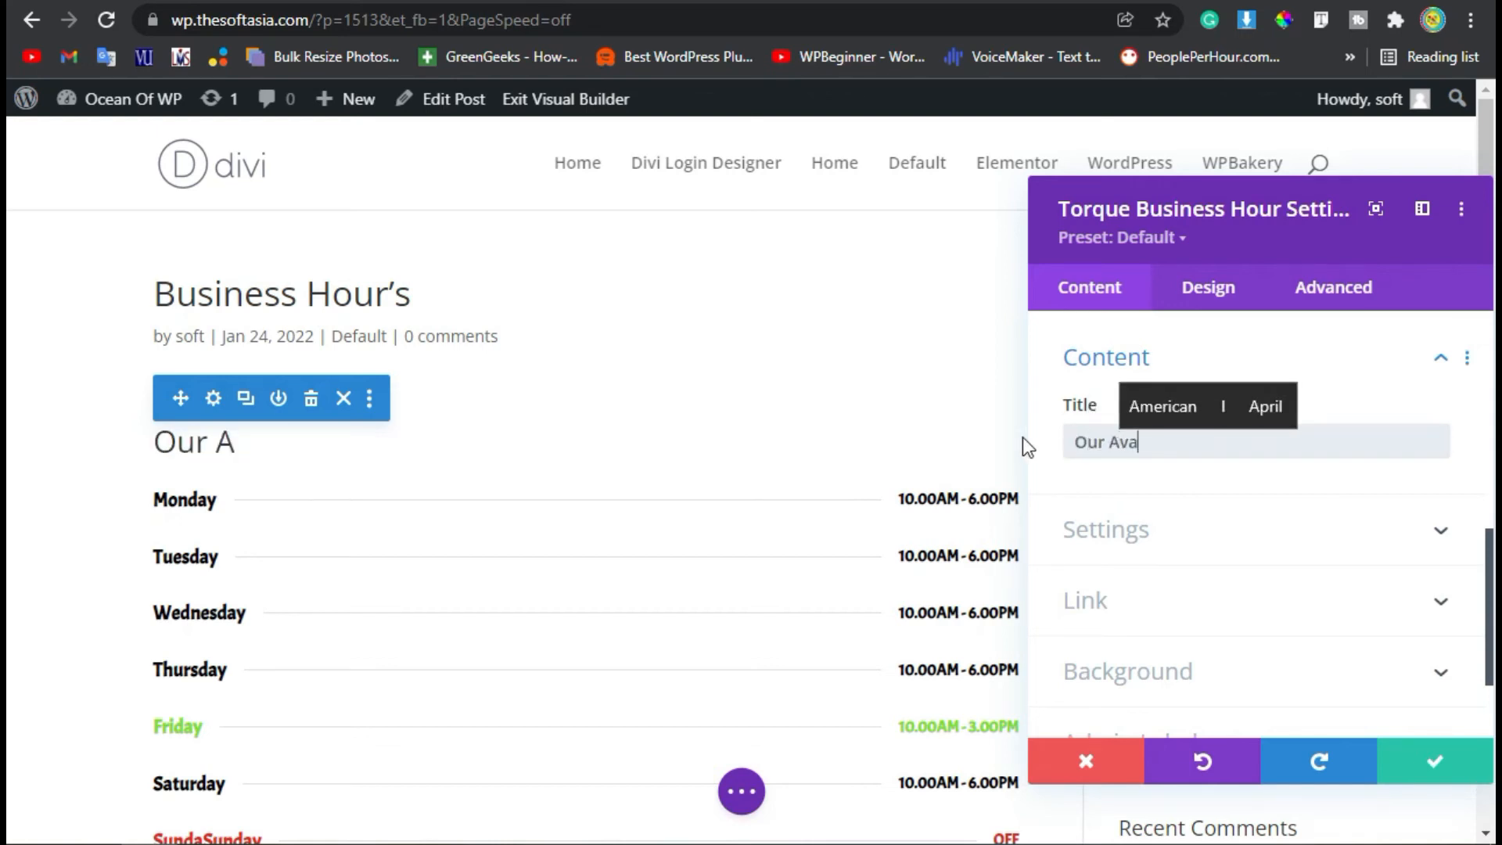
key(Up)
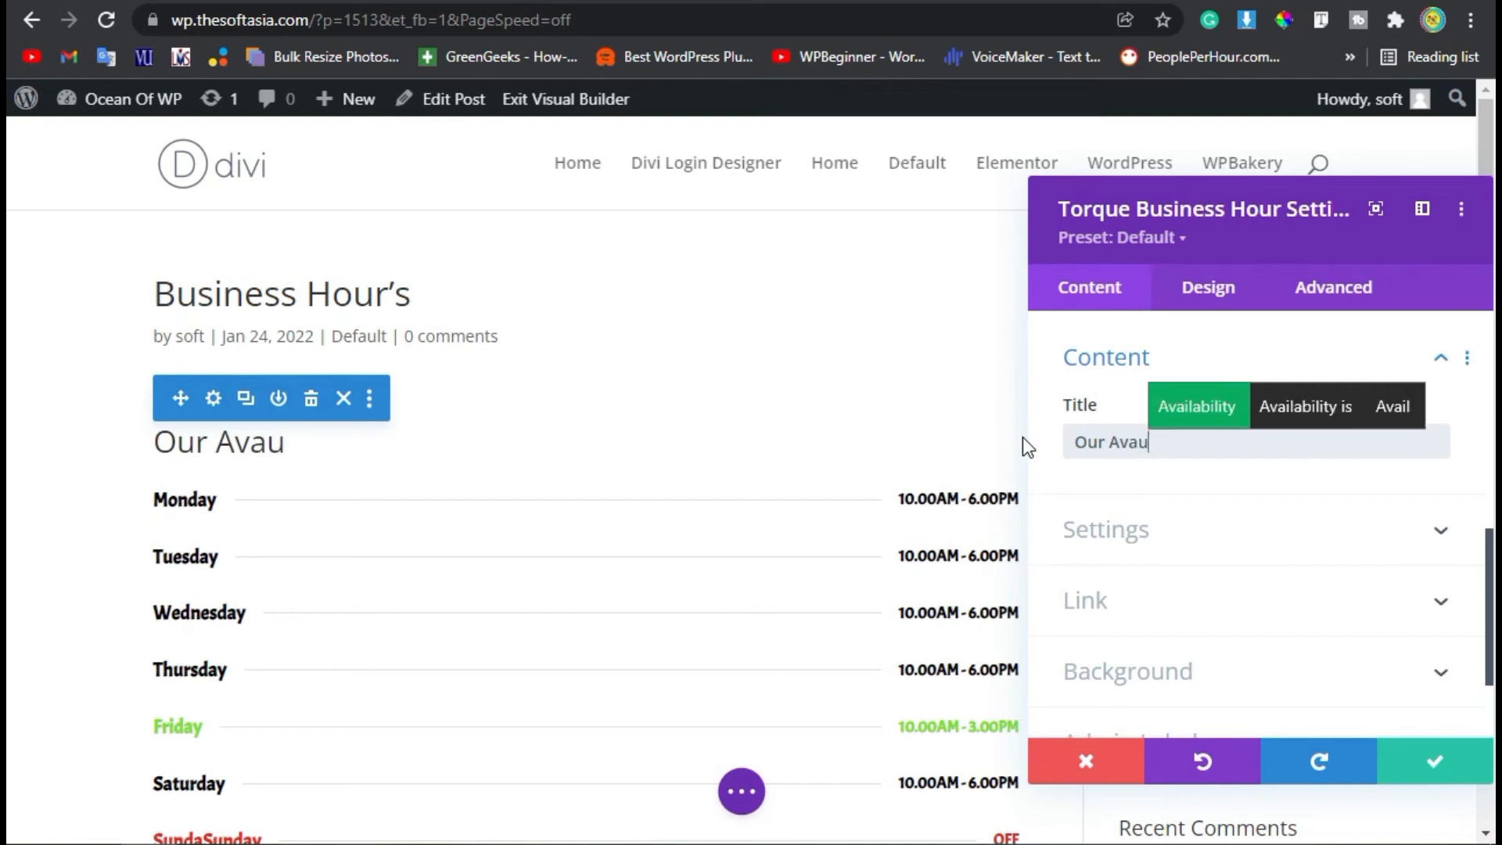
key(Return)
Set the module's title text font to Alata with a Bold font weight.
click(1212, 291)
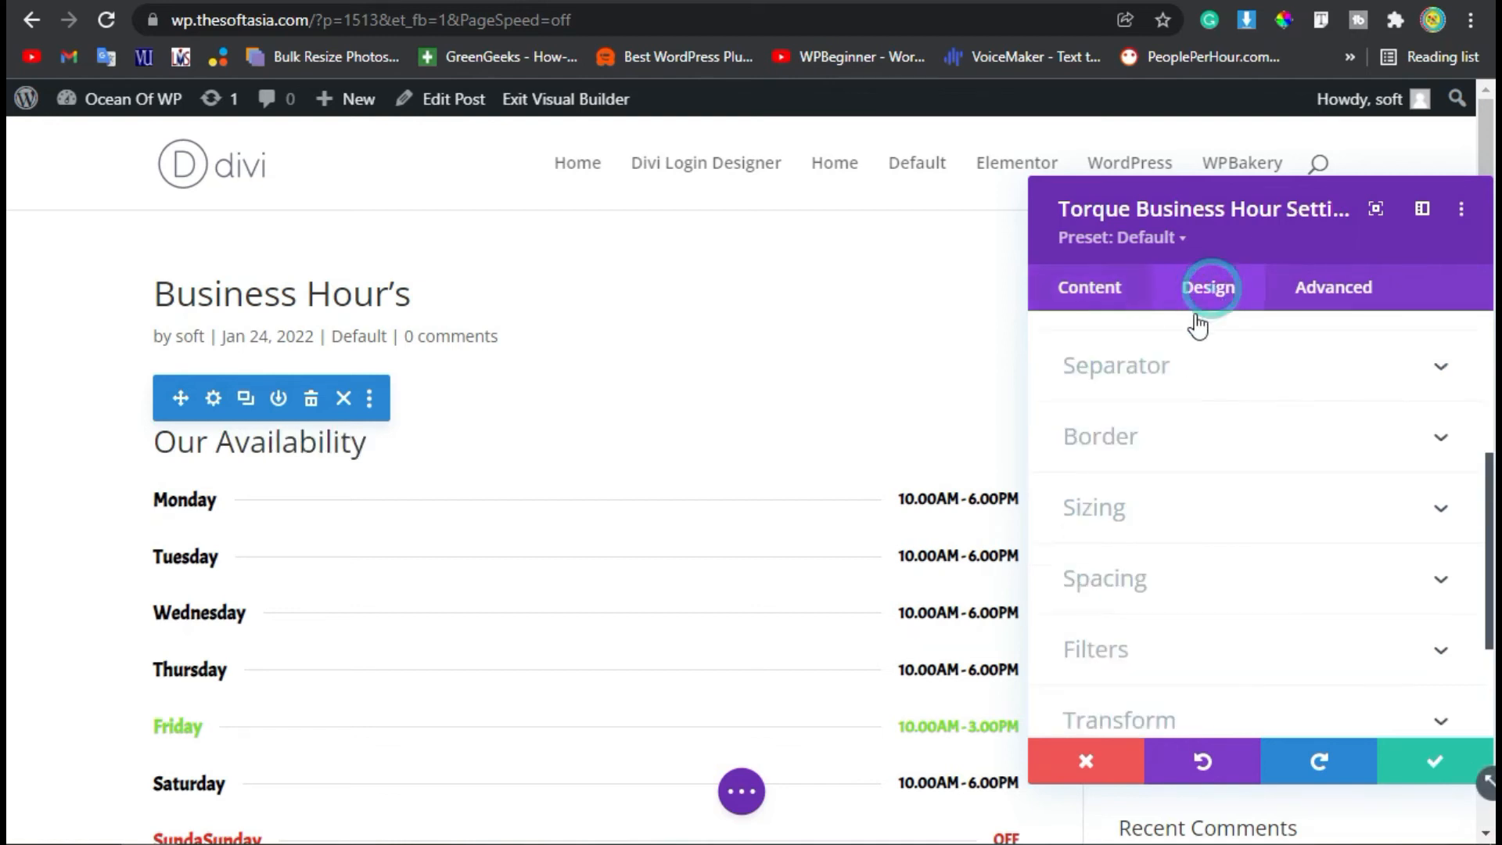
scroll(1157, 477, up, 4)
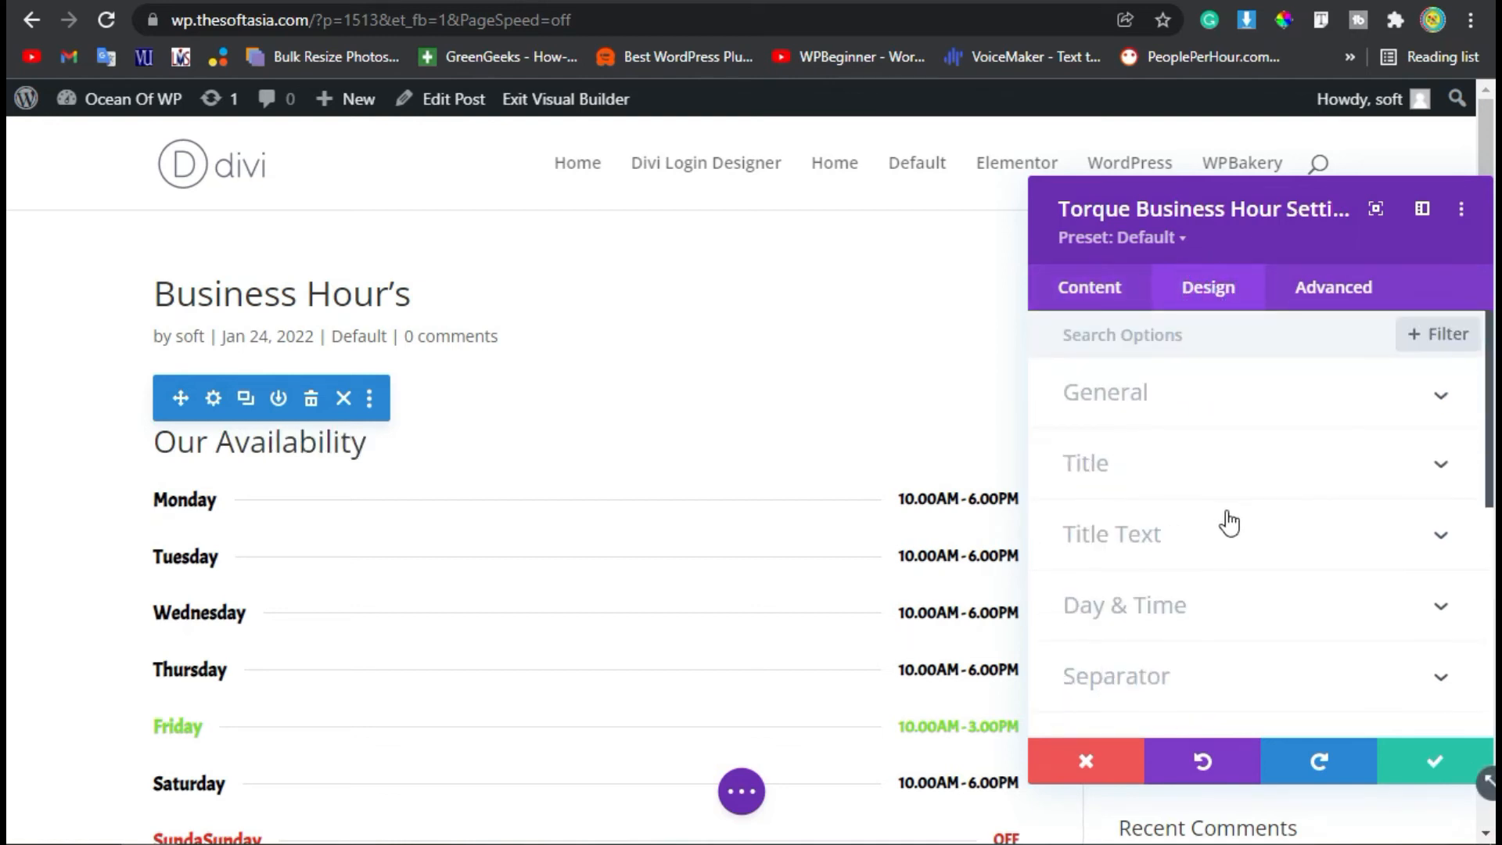
click(1168, 530)
click(1164, 449)
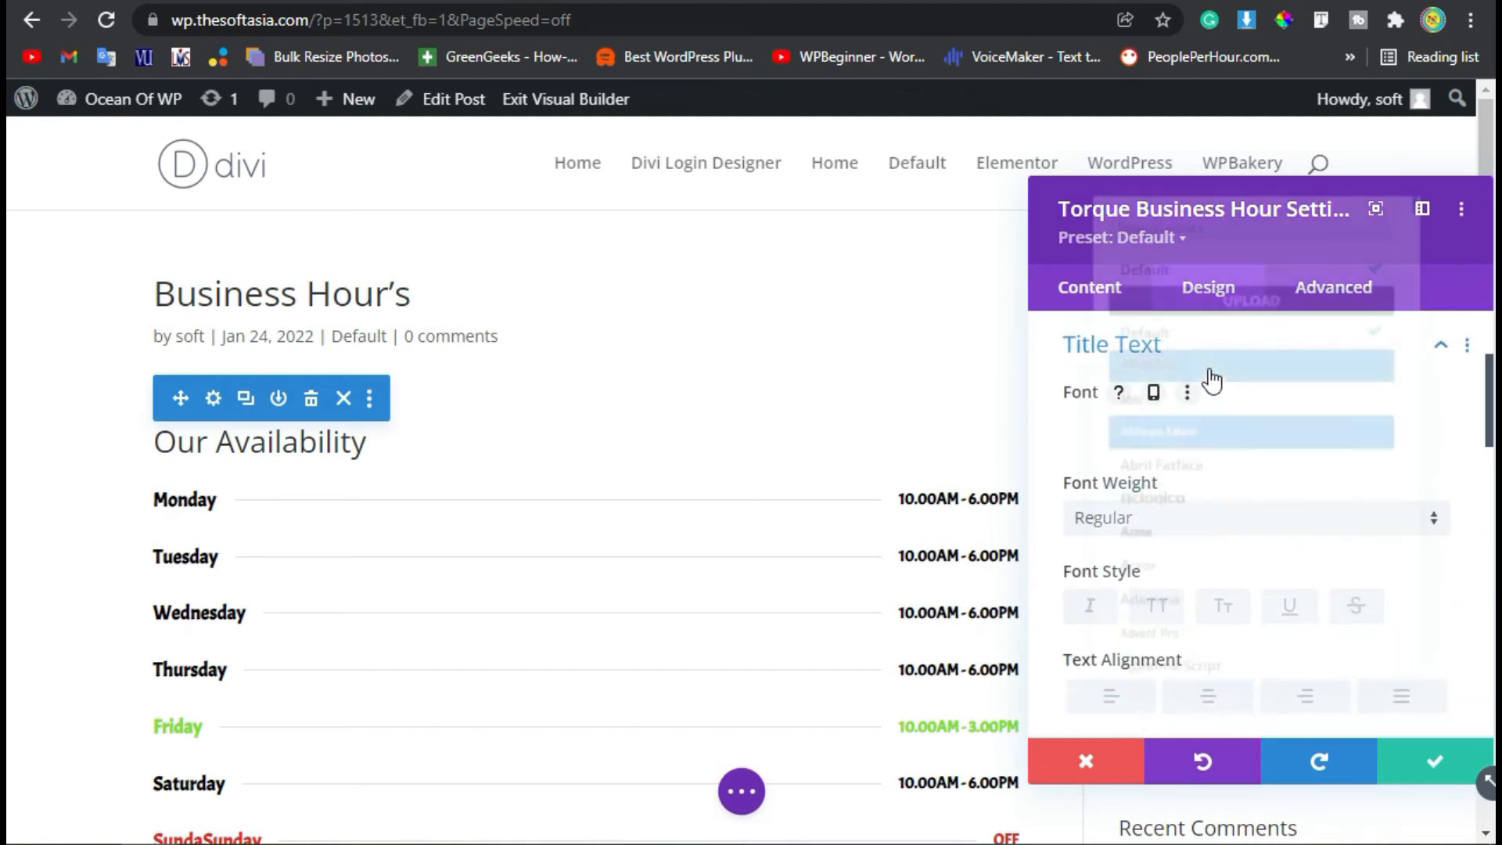
scroll(1214, 578, down, 3)
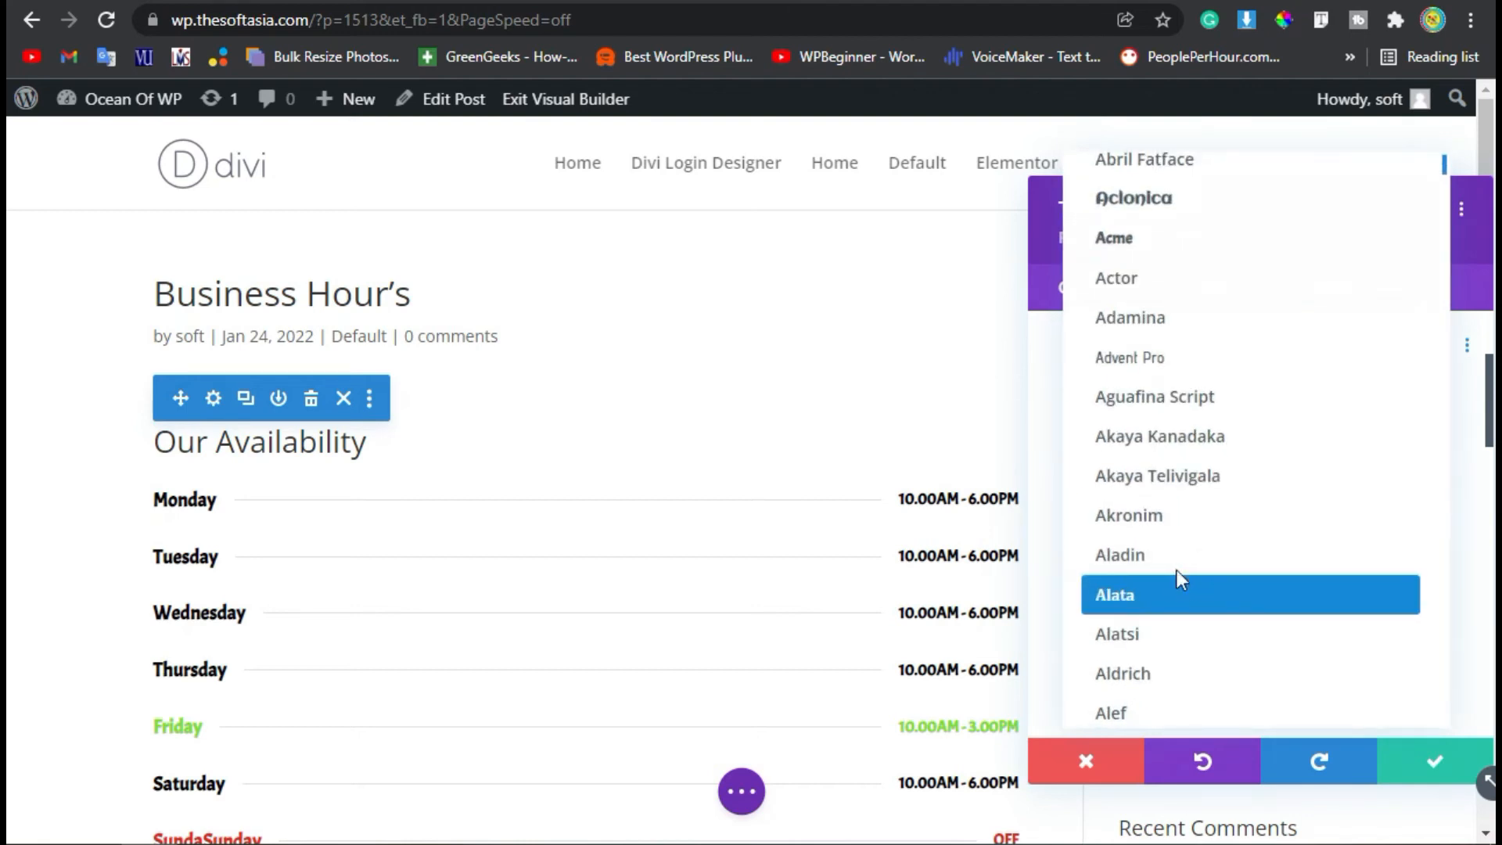
click(1177, 579)
click(1165, 520)
click(1180, 573)
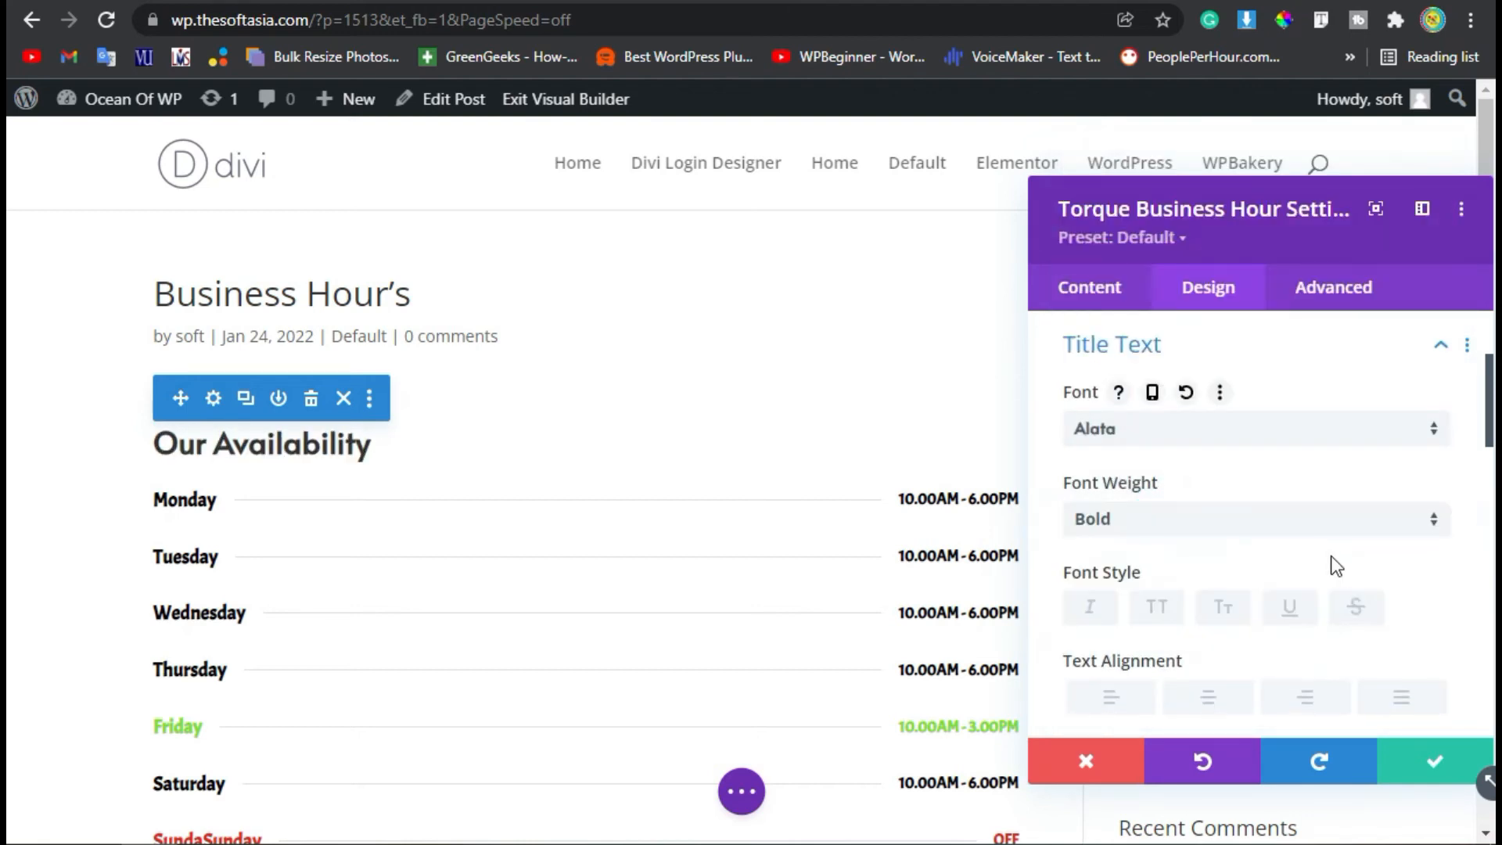
Increase the title text size to 30px and save the Business Hour module's settings.
scroll(1332, 558, down, 6)
click(1439, 456)
click(1439, 458)
click(1439, 457)
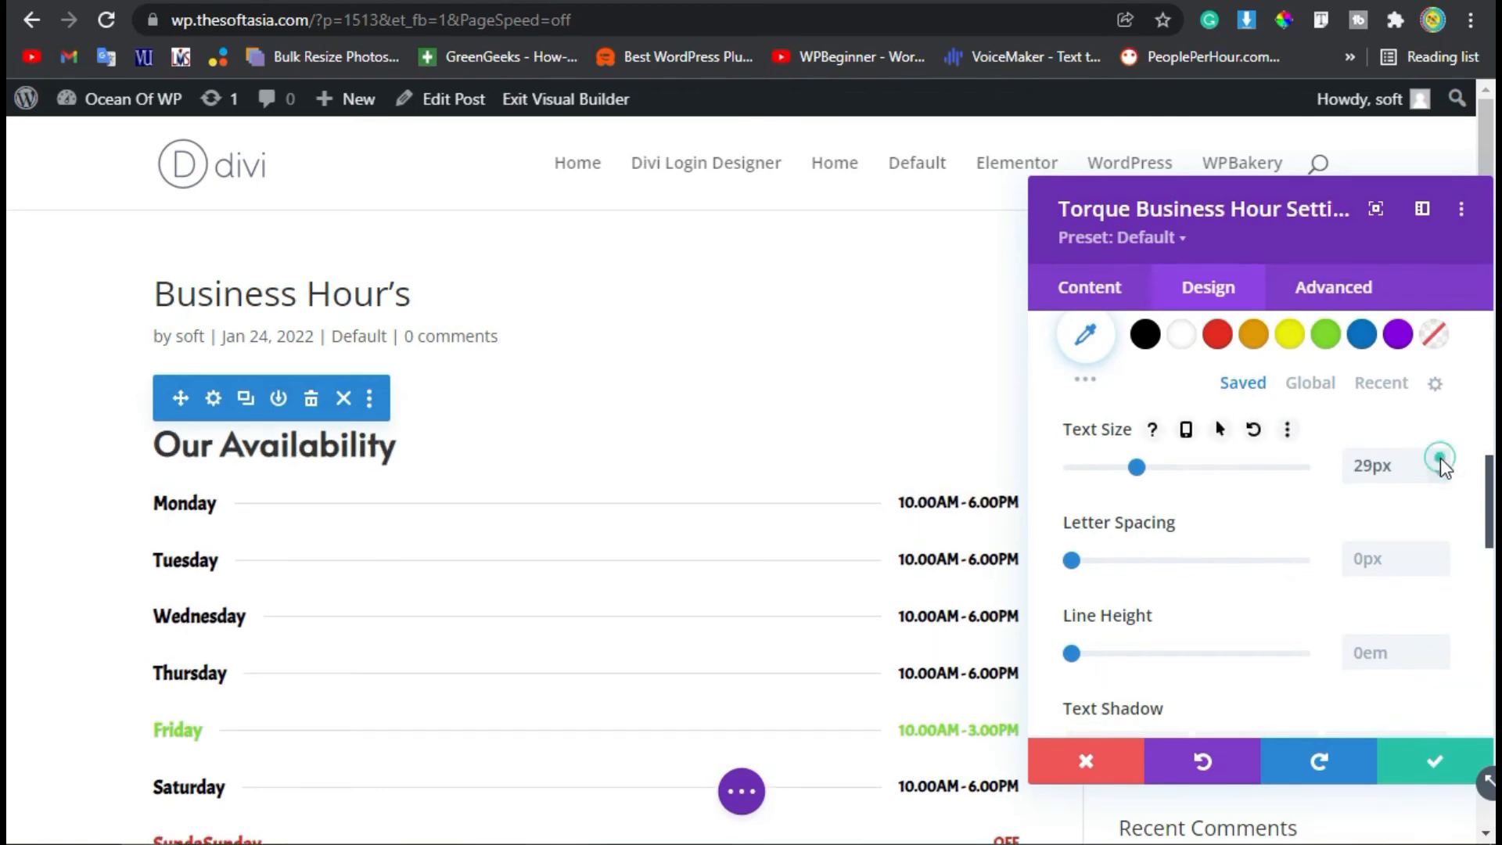
click(1423, 770)
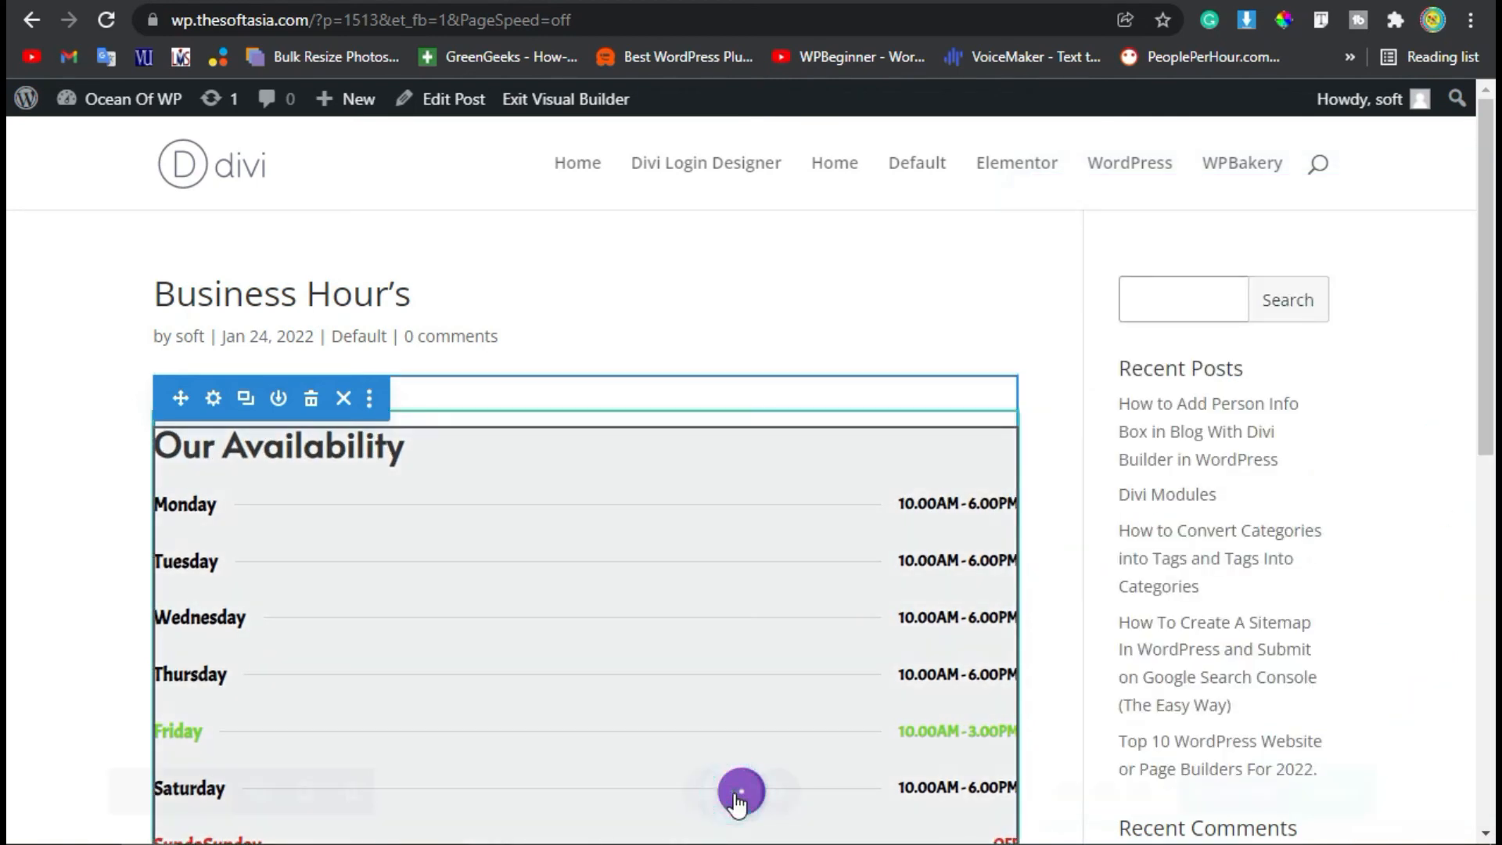
Save the post and exit the visual builder to review the business hours list on the live page.
click(739, 792)
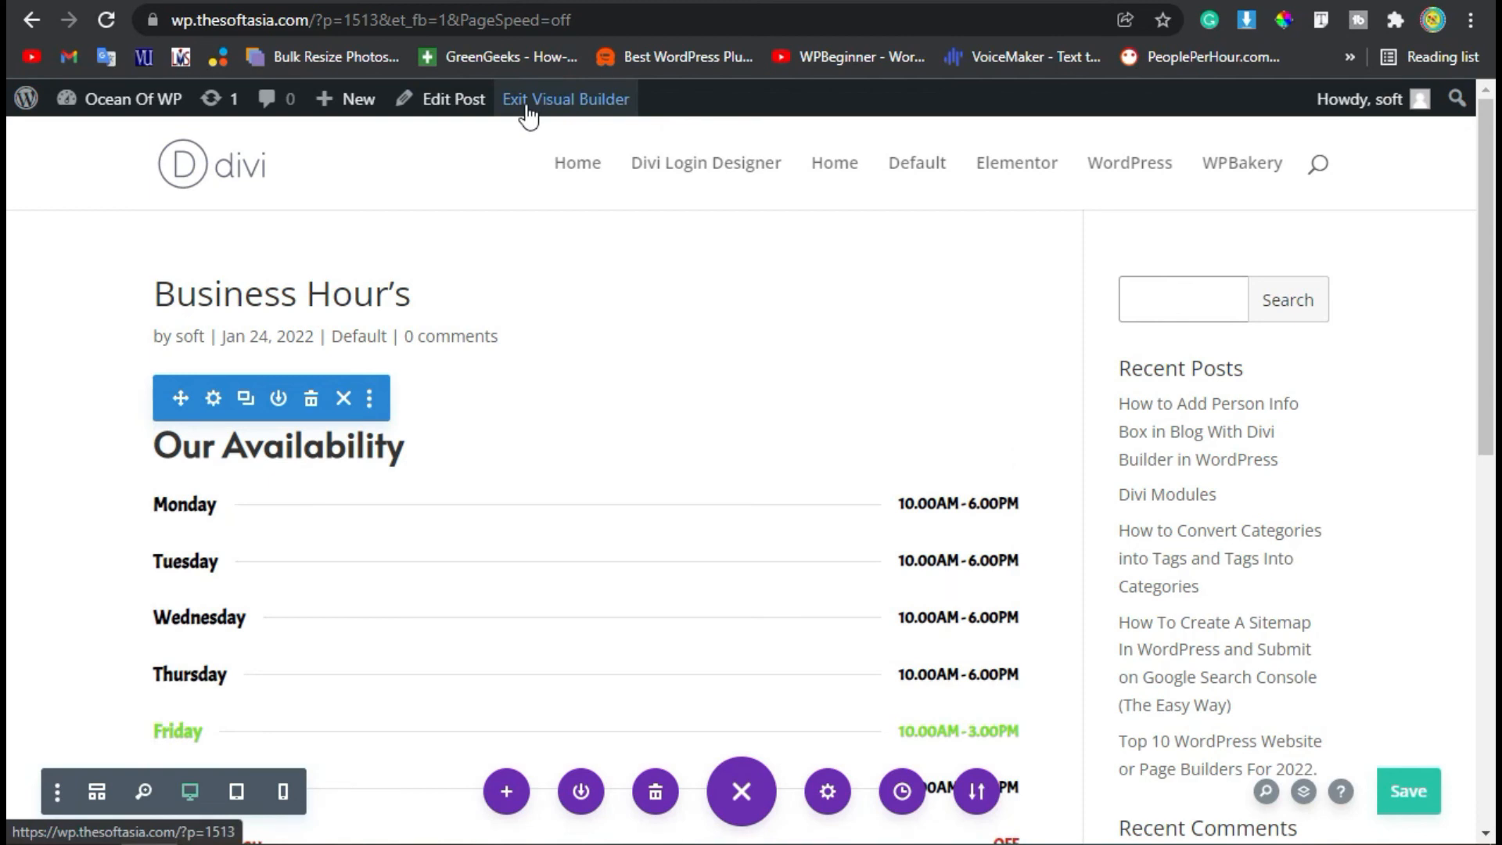
click(575, 109)
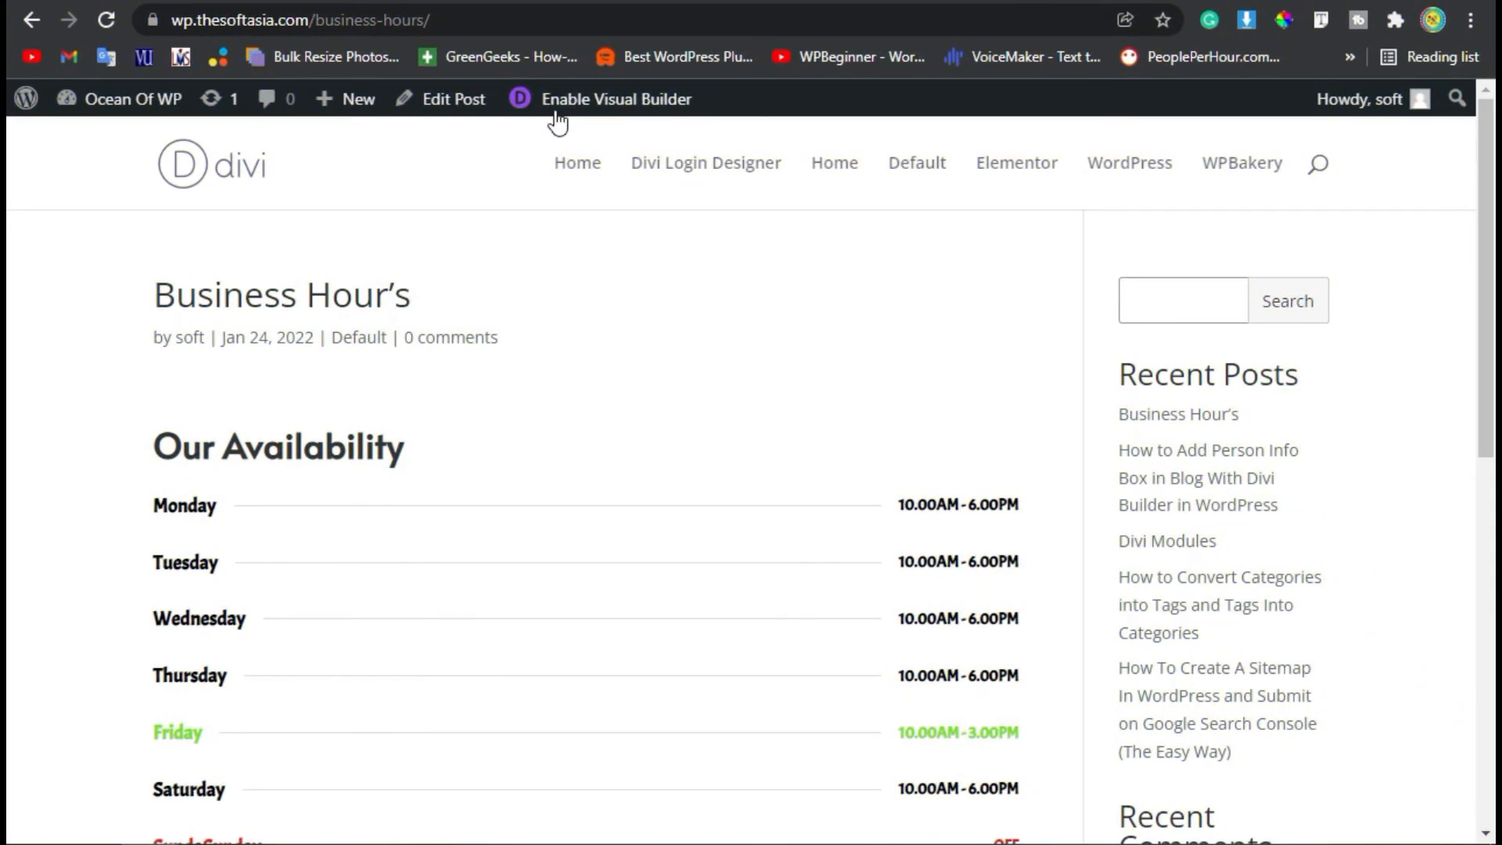
scroll(452, 376, down, 3)
drag(141, 255, 406, 262)
drag(113, 307, 984, 659)
click(1059, 659)
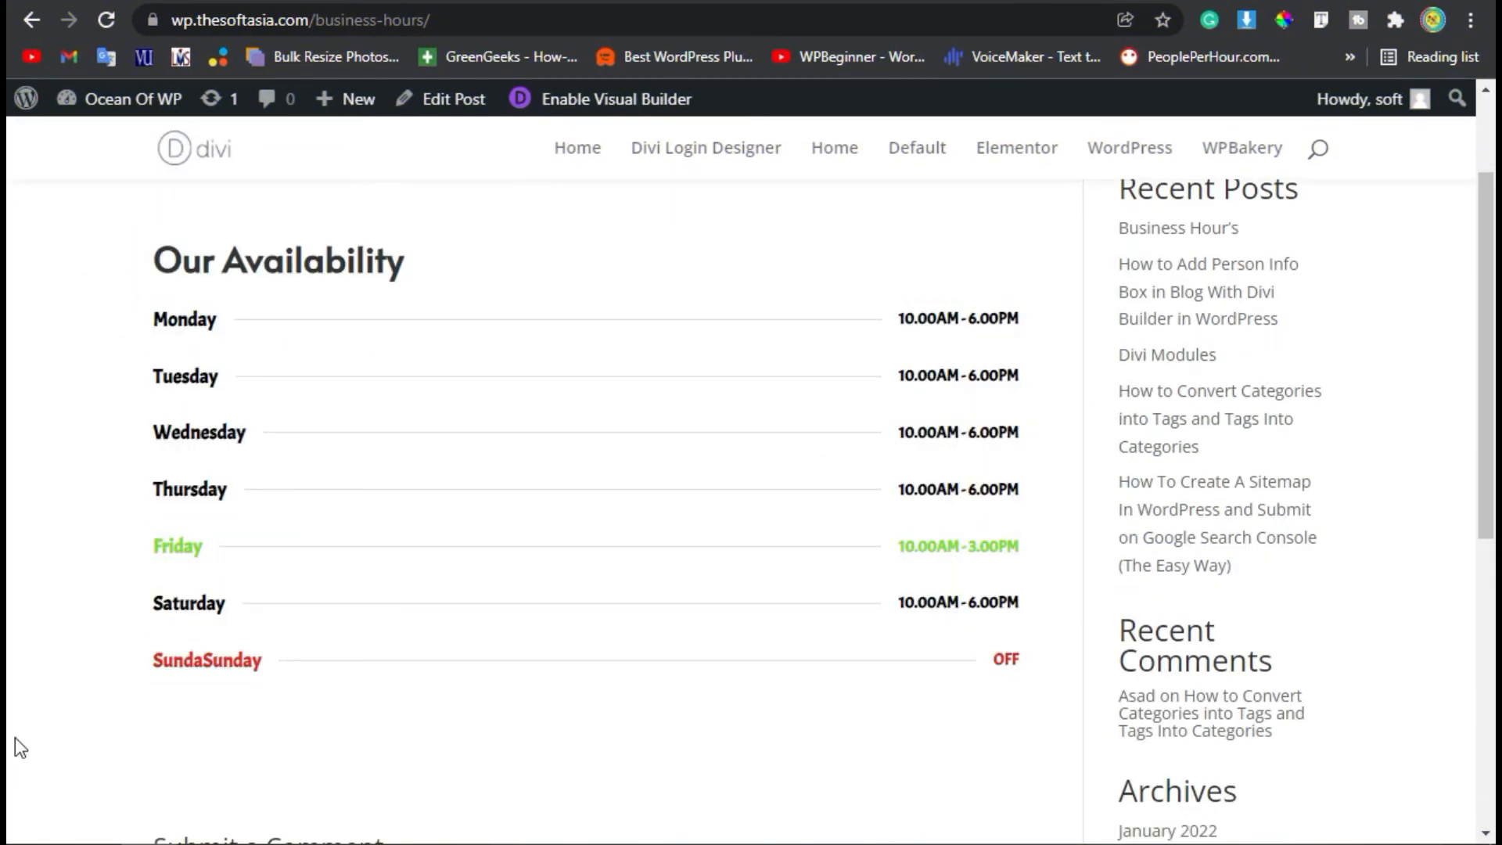
scroll(274, 483, up, 2)
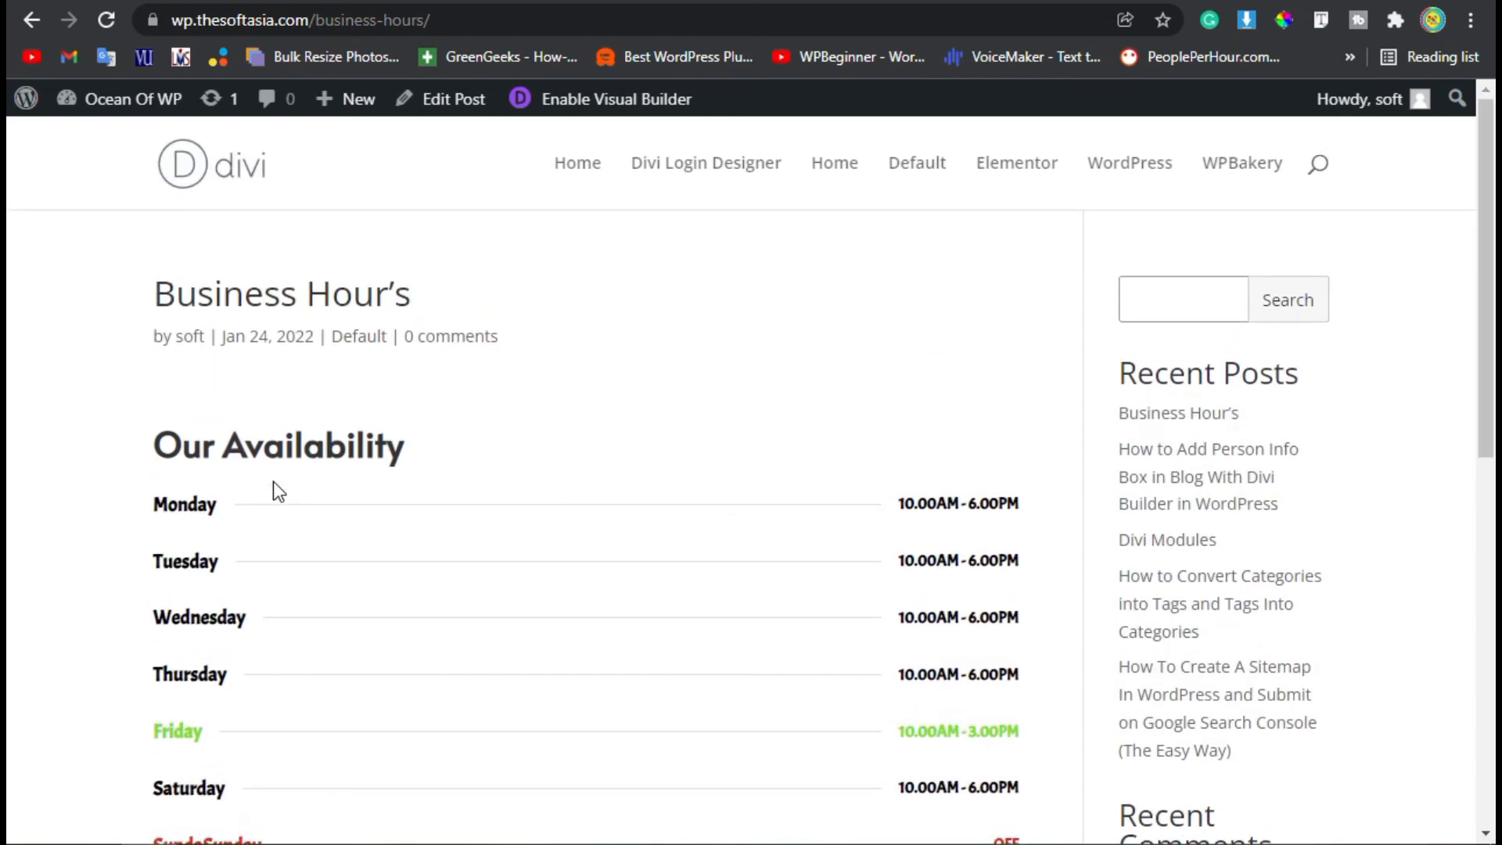